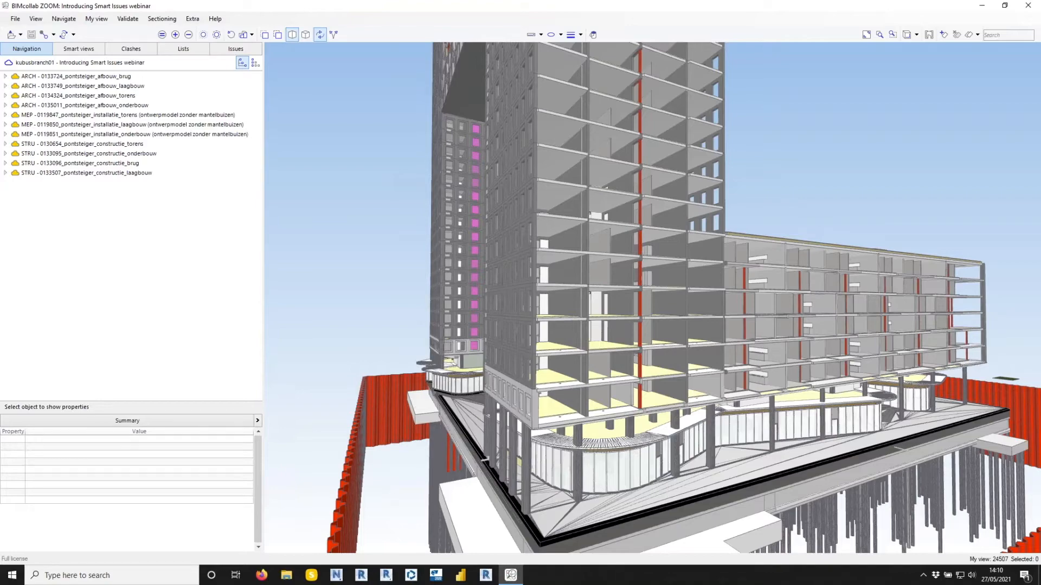
Isolate the three MEP installation models in the 3D view and inspect the remaining ducts and pipes up close.
left_click_drag(387, 252, 593, 313)
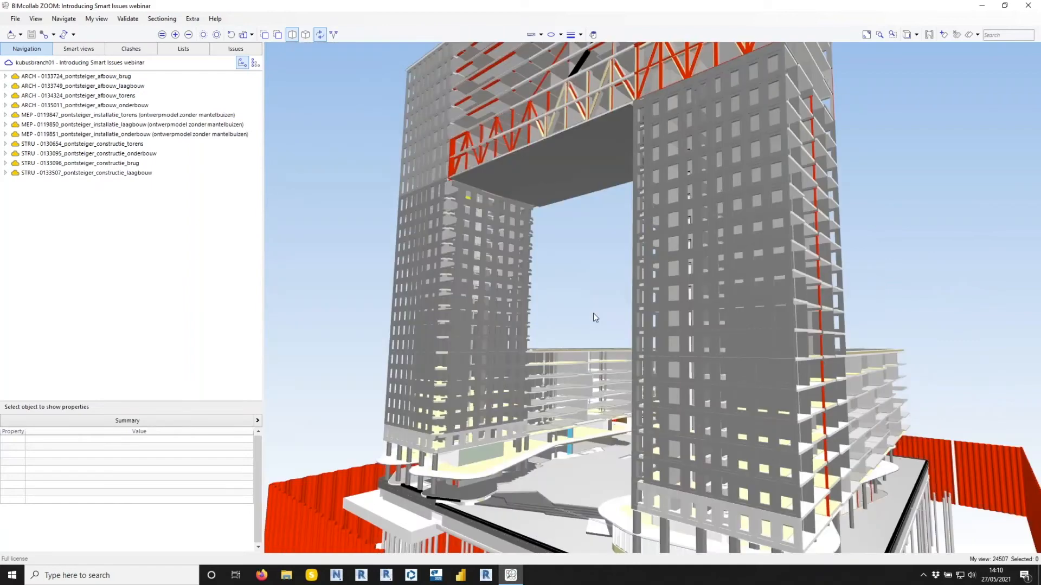
left_click(48, 116)
left_click(179, 131, "shift")
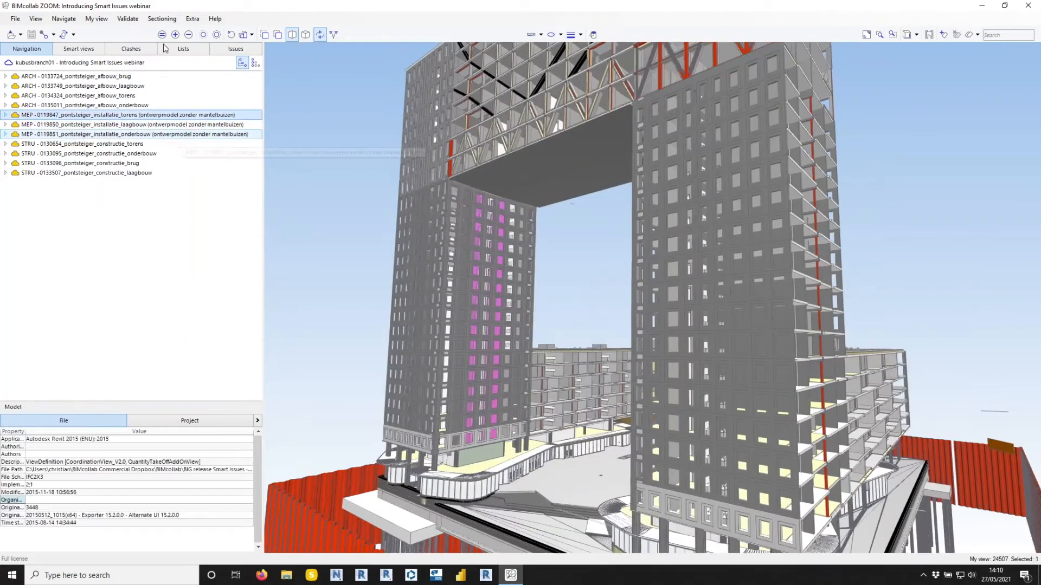
left_click(162, 35)
left_click(358, 254)
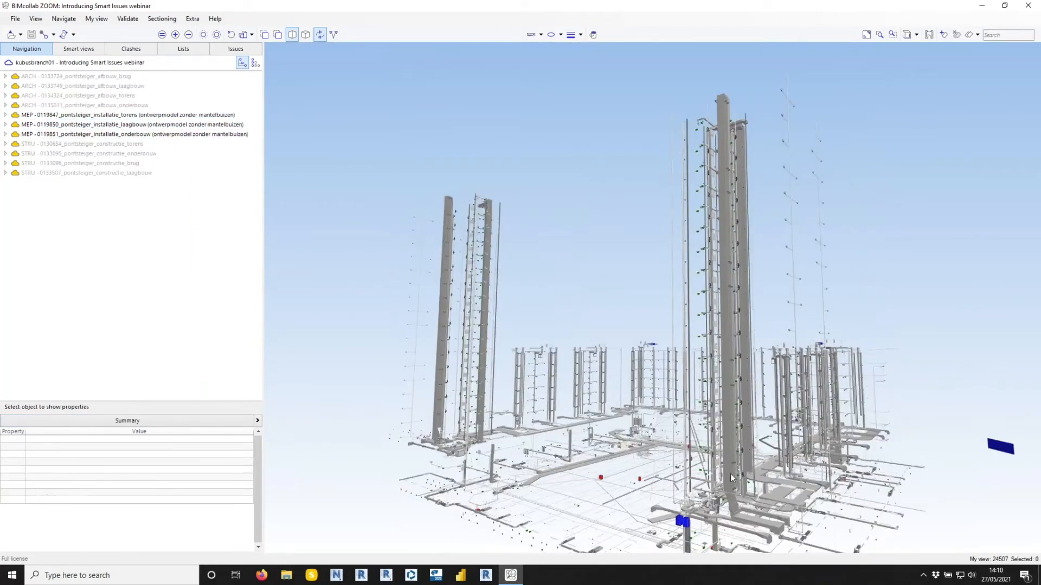
scroll(725, 491, "up", 3)
left_click_drag(707, 441, 573, 320)
scroll(574, 324, "up", 6)
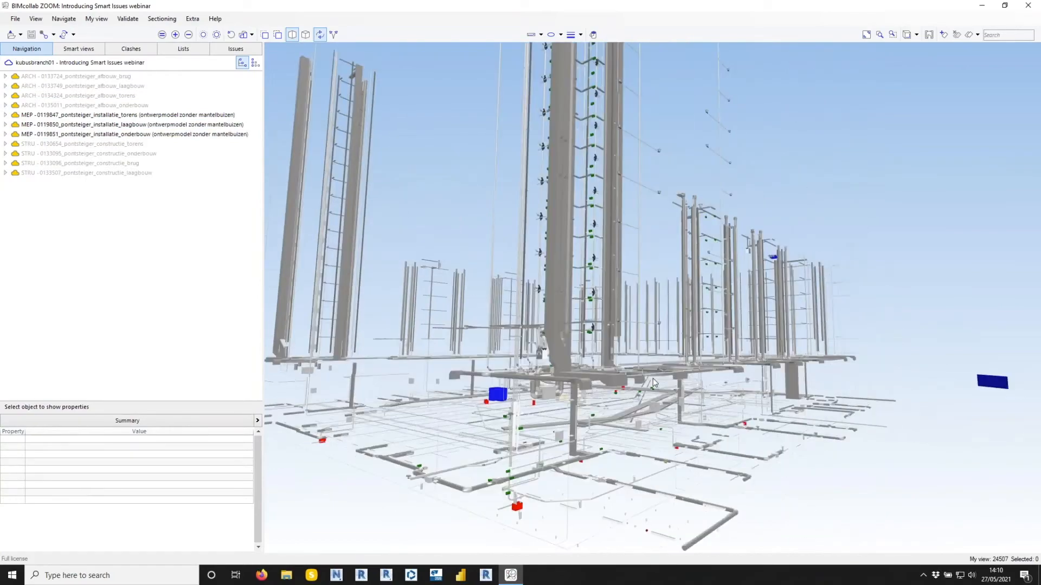
scroll(733, 367, "down", 5)
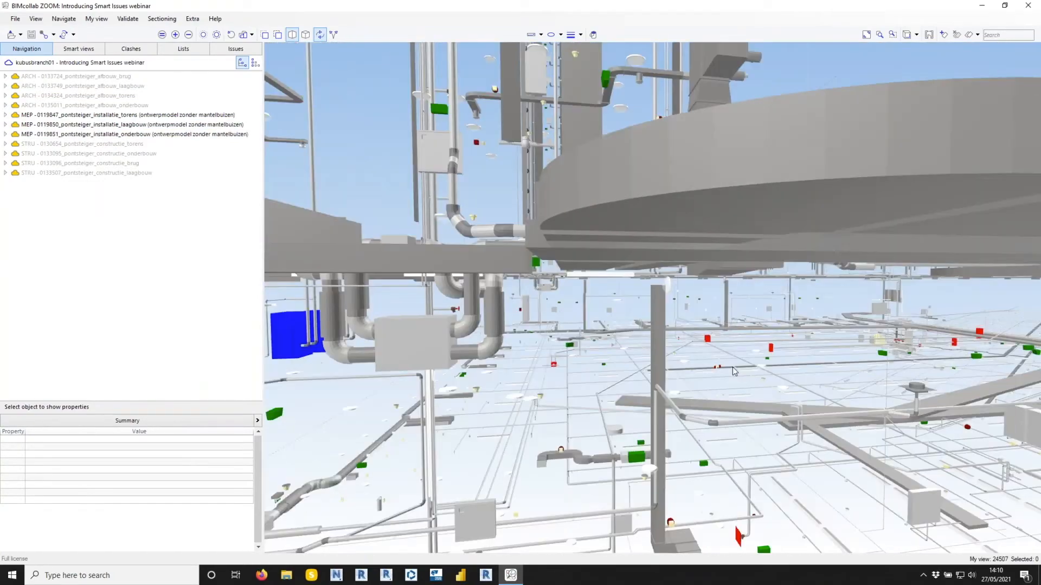
scroll(661, 362, "up", 3)
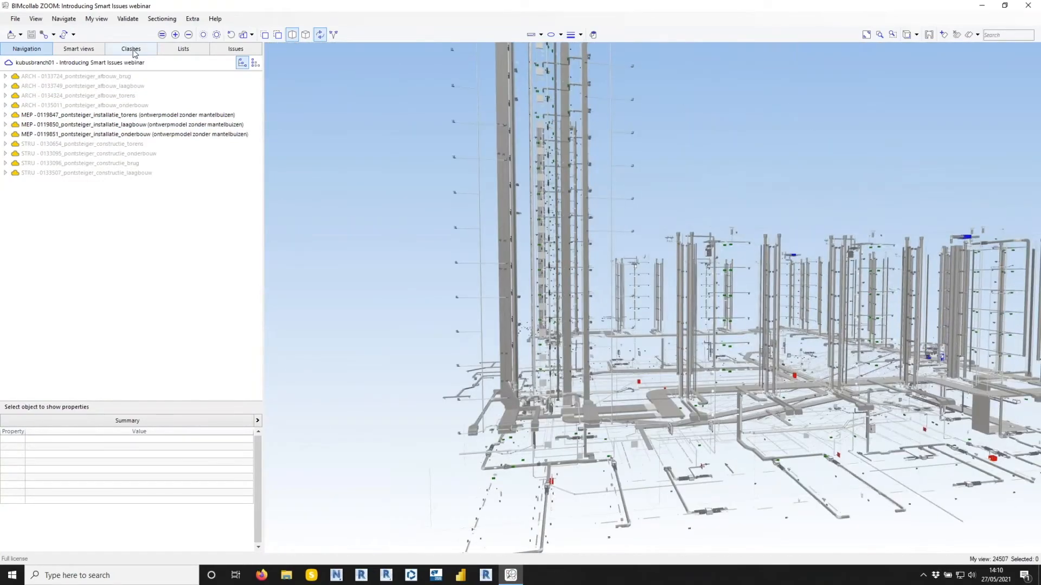
Display the shared clash rules, expand the ARCHITECTURAL RULES group and enlarge the area listing the rules.
left_click(131, 49)
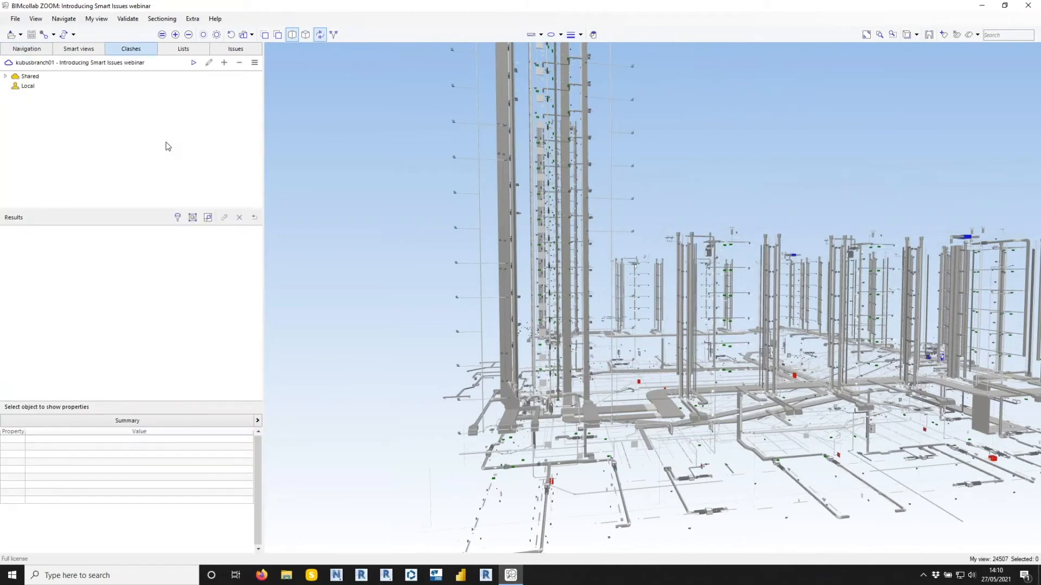
left_click(5, 76)
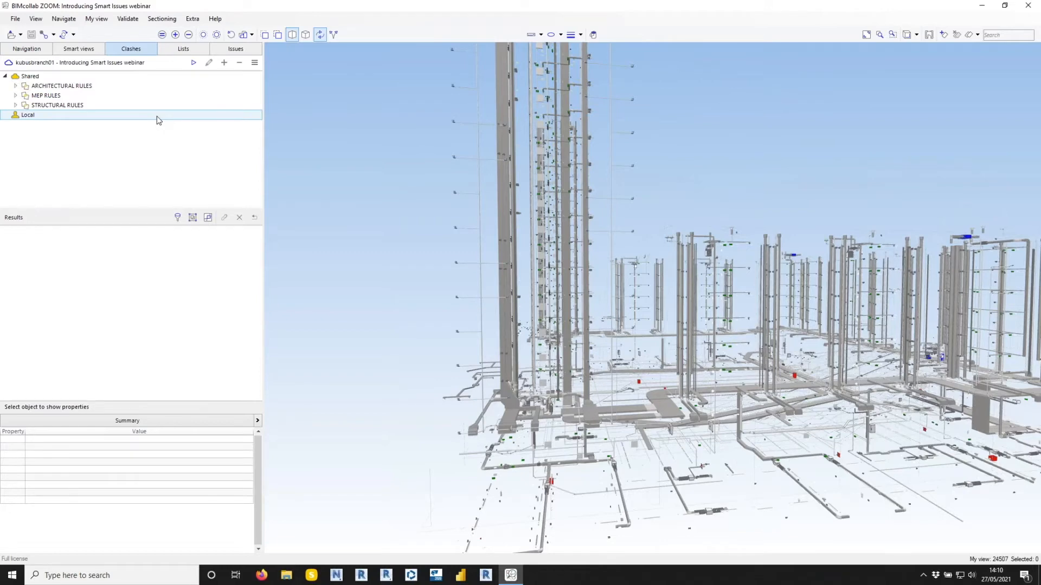
left_click(15, 86)
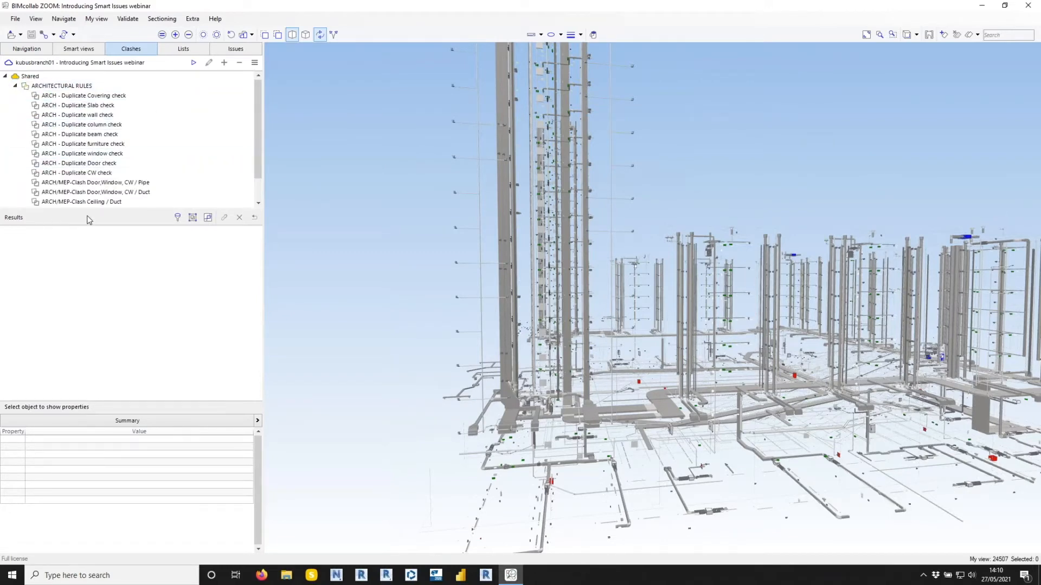
left_click_drag(93, 210, 103, 295)
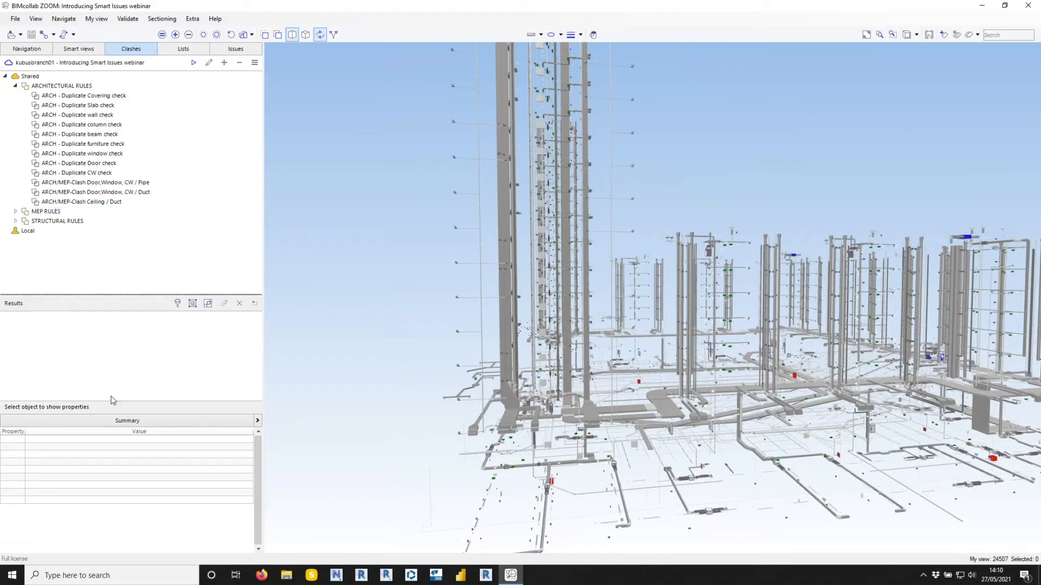
left_click_drag(112, 402, 115, 475)
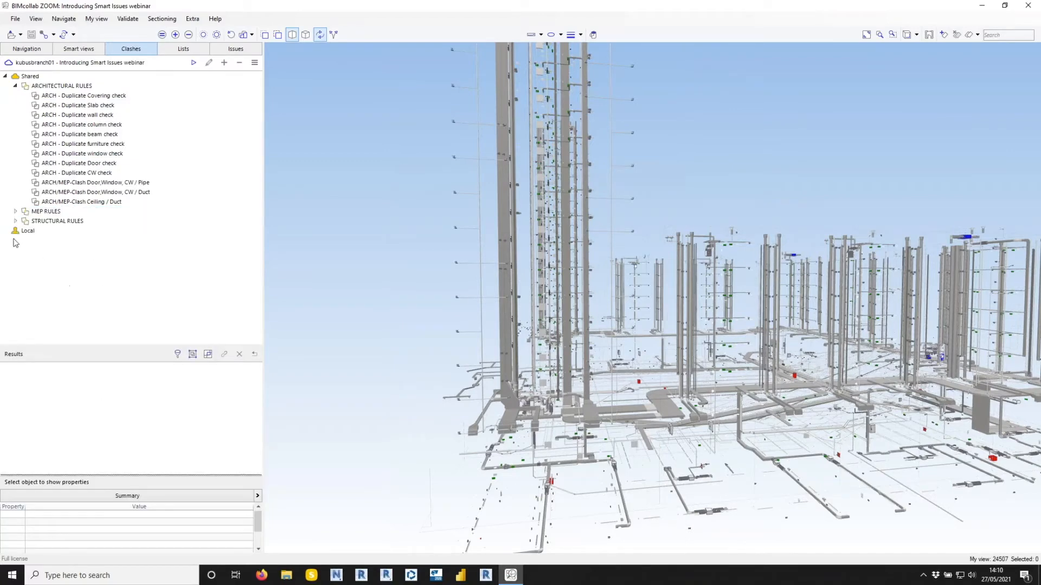
Expand the MEP RULES and STRUCTURAL RULES groups and run all shared clash rules.
left_click(134, 115)
left_click(16, 212)
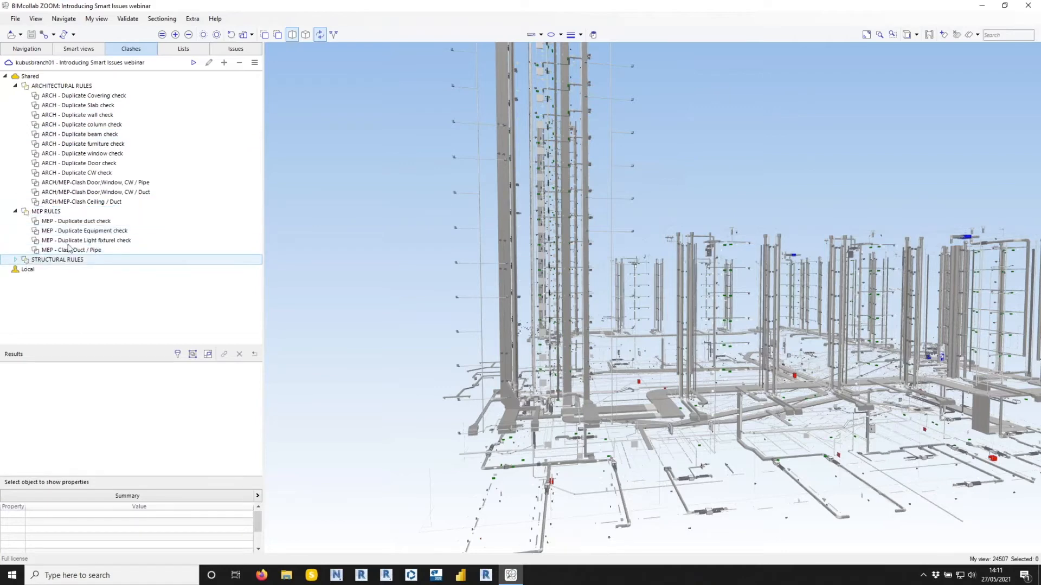
left_click(15, 259)
left_click(193, 63)
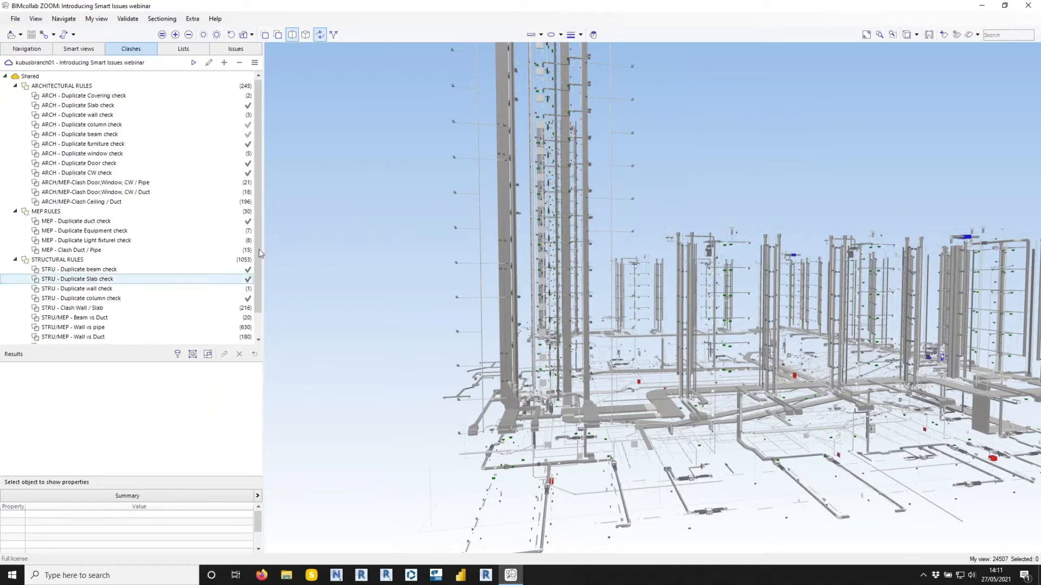
Review the results of the Duplicate Covering check, the Door,Window, CW clashes with Pipe and Duct, and the MEP Duct / Pipe clash.
left_click(244, 98)
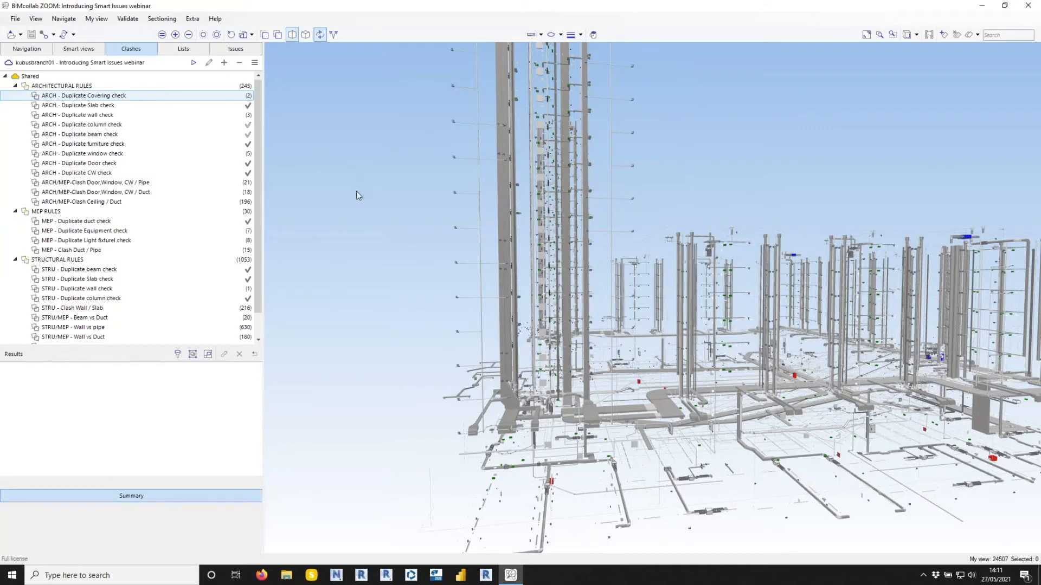
left_click_drag(508, 188, 570, 244)
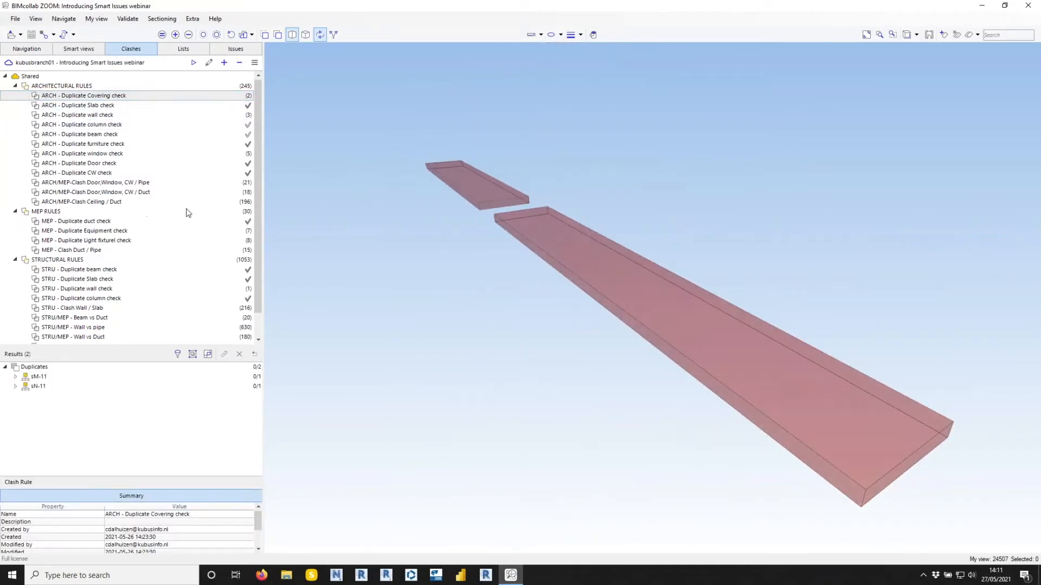
left_click(162, 182)
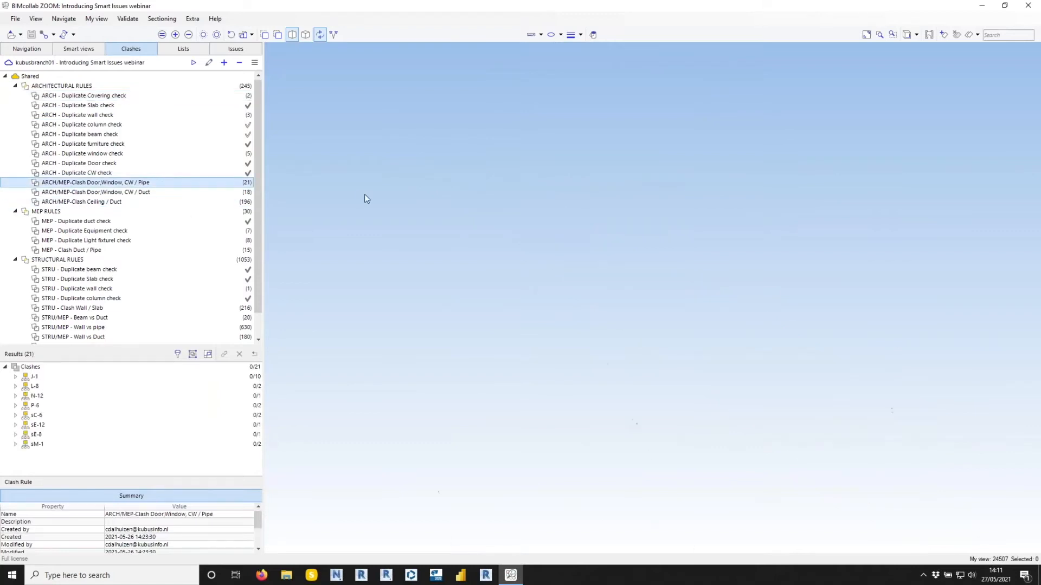
left_click(206, 193)
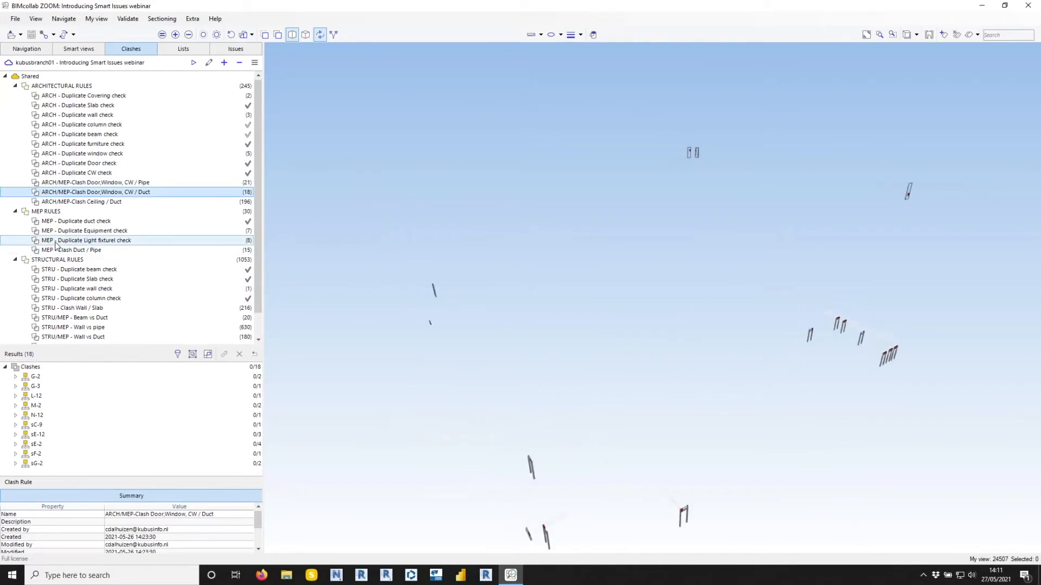
left_click(69, 251)
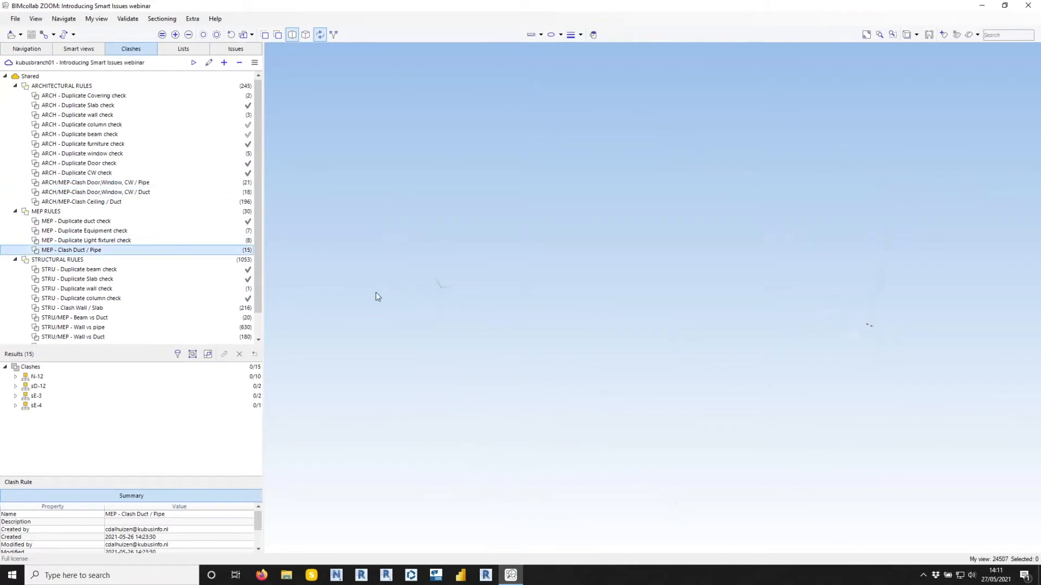
Show the STRU - Clash Wall / Slab results in an enlarged results list, keeping them grouped by nearest grid.
left_click(217, 308)
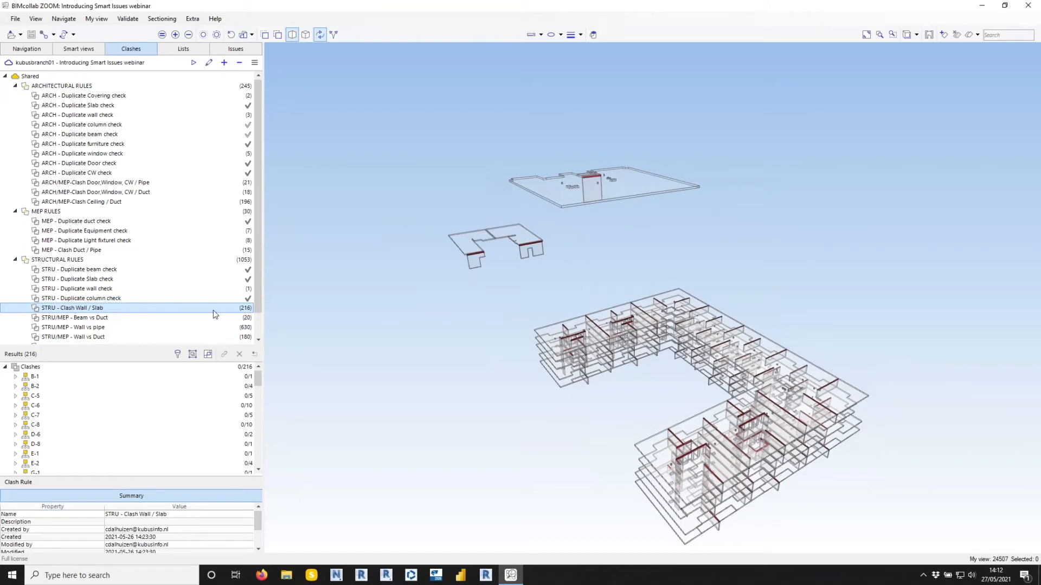
left_click_drag(137, 346, 136, 228)
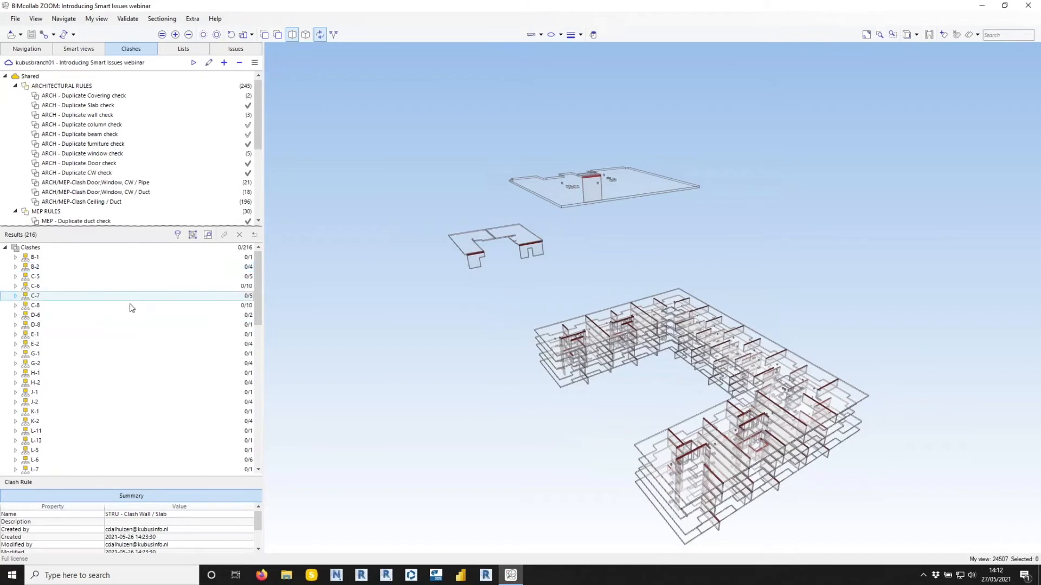
mouse_move(259, 255)
left_mouse_down()
mouse_move(260, 394)
mouse_move(260, 249)
left_mouse_up()
left_click(192, 235)
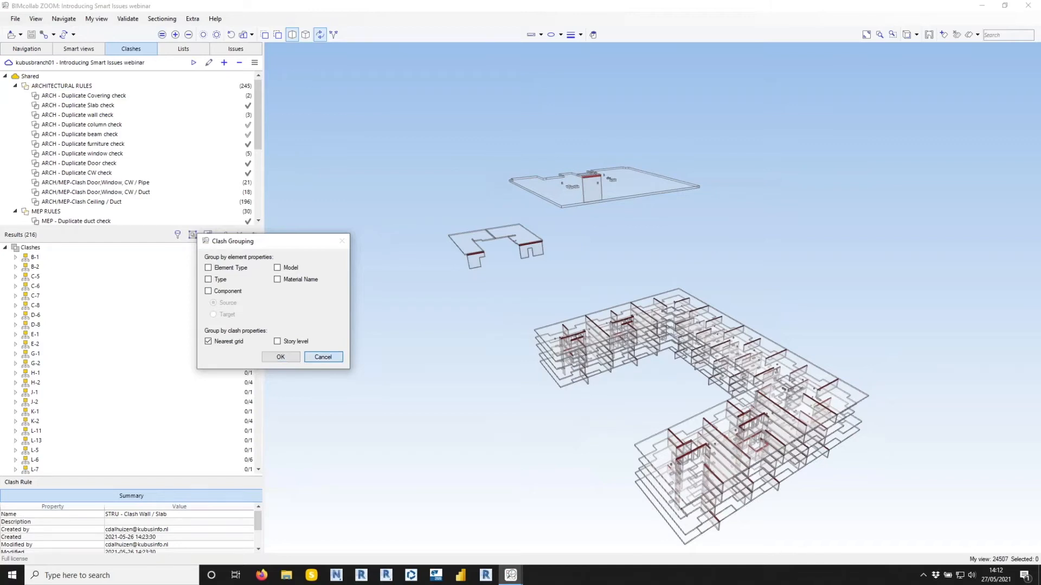
left_click(280, 356)
Inspect clash groups B-1 and B-2, and ignore the first Wall - Slab clash in B-2 and the one in B-1.
left_click(34, 261)
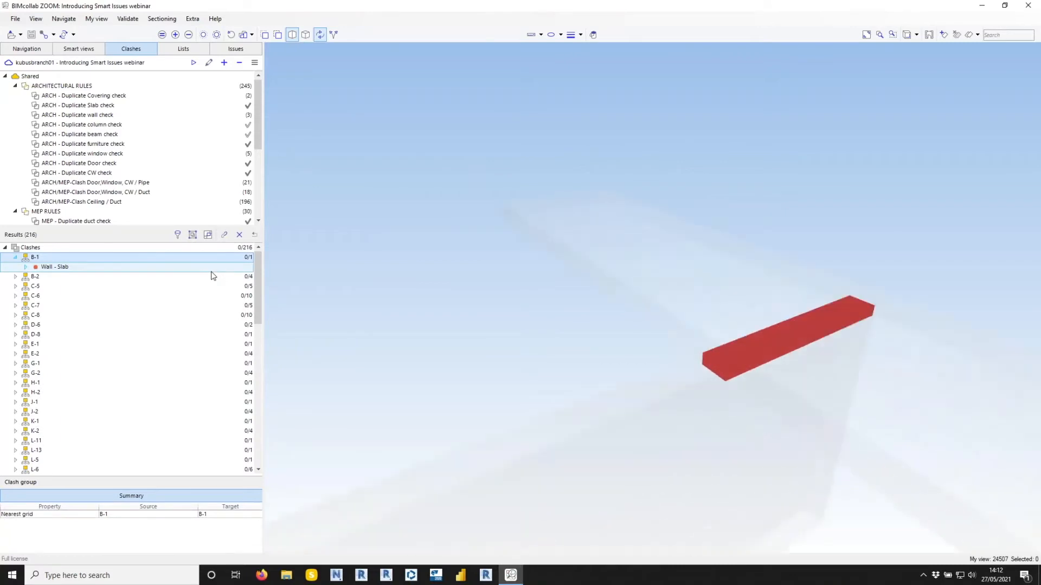
left_click(67, 277)
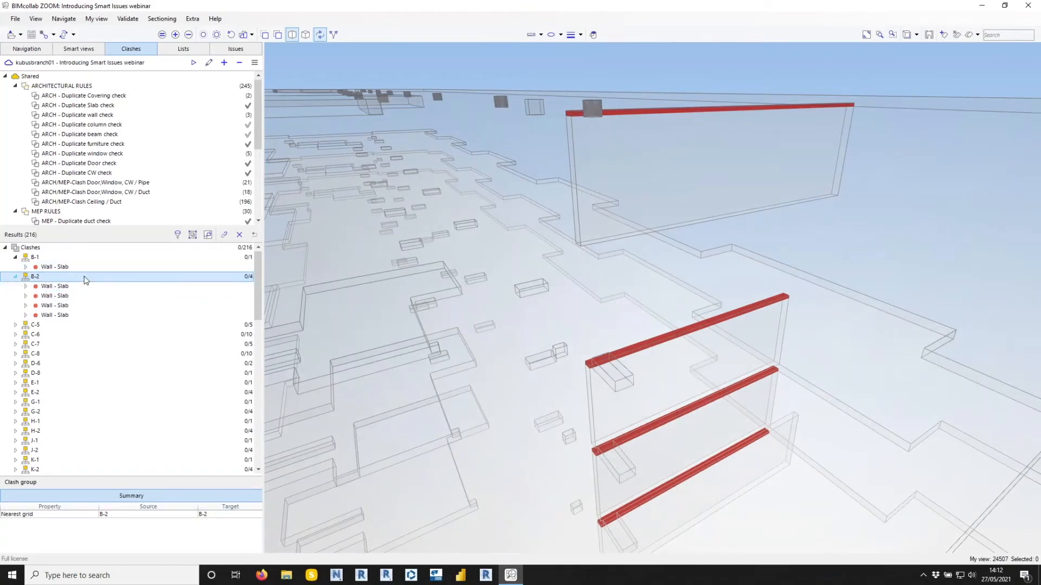
left_click(60, 286)
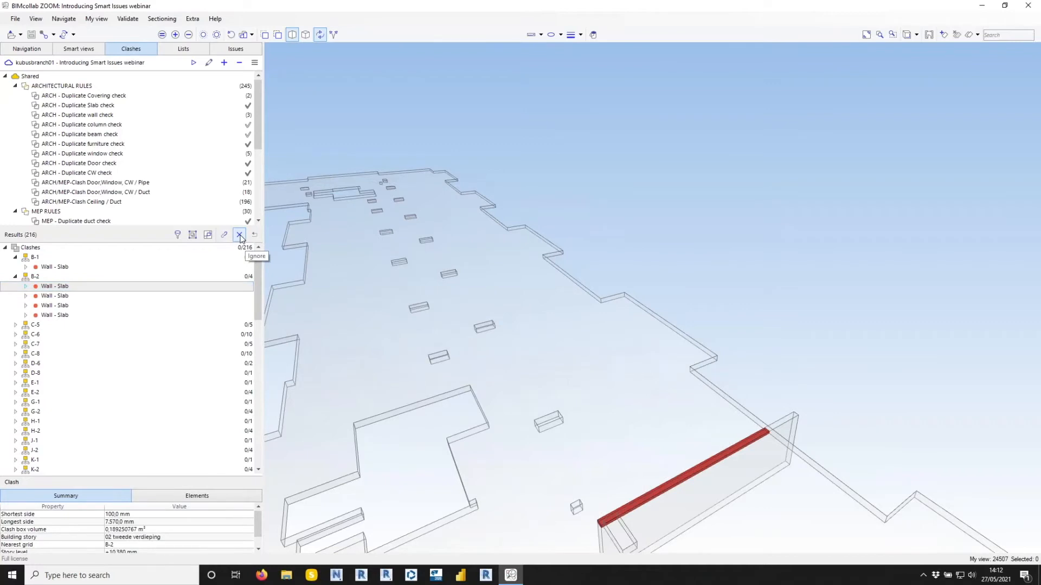
left_click(239, 234)
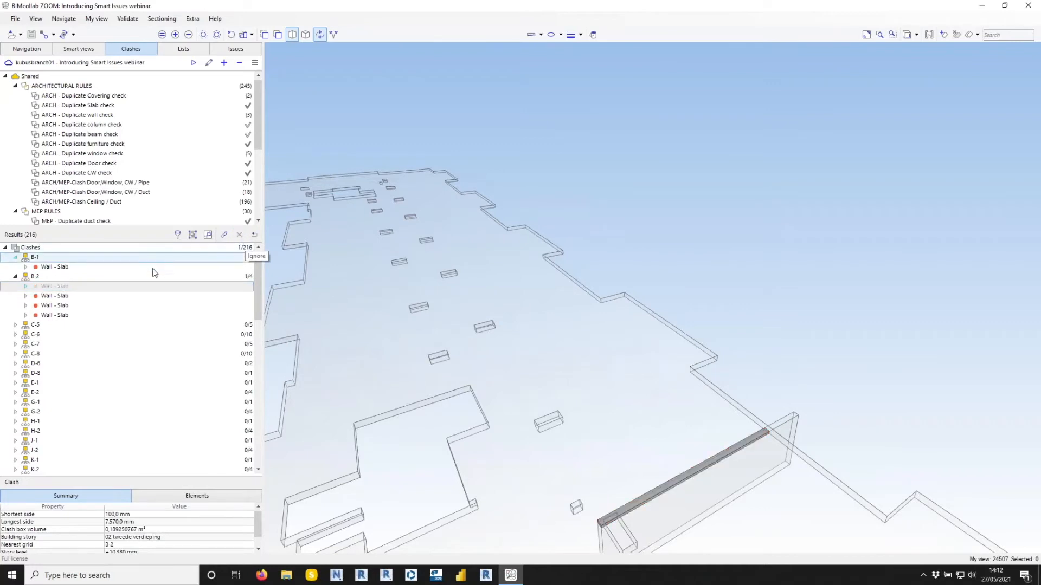
left_click(239, 235)
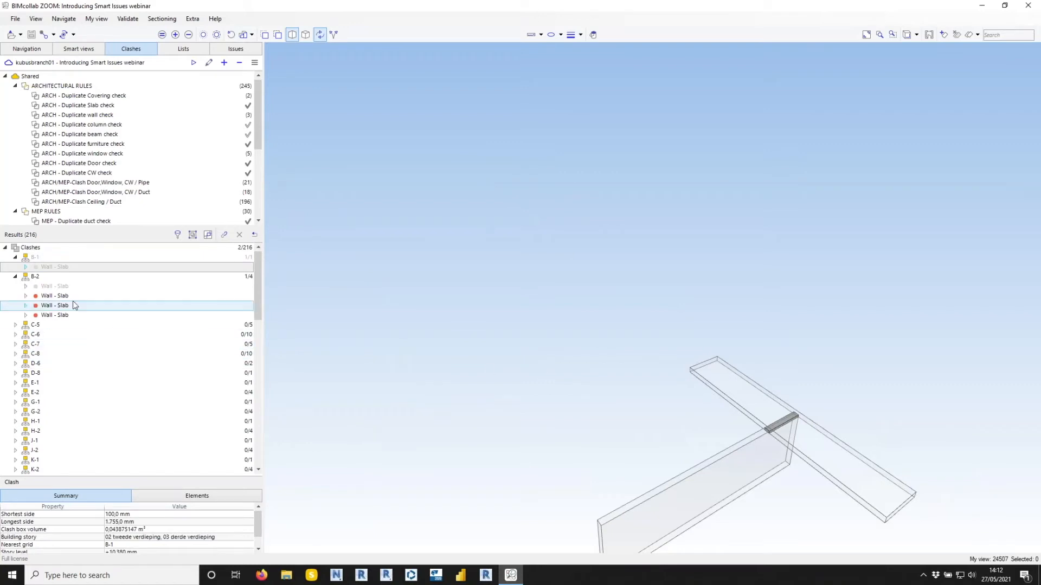
Create an issue from the whole C-5 group of Wall - Slab clashes.
left_click(15, 325)
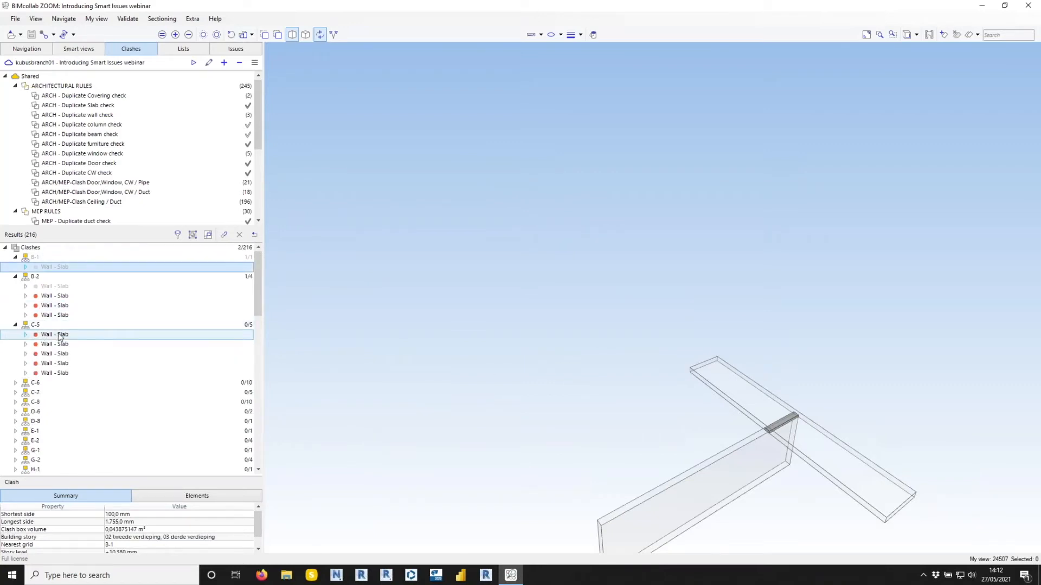
double_click(139, 325)
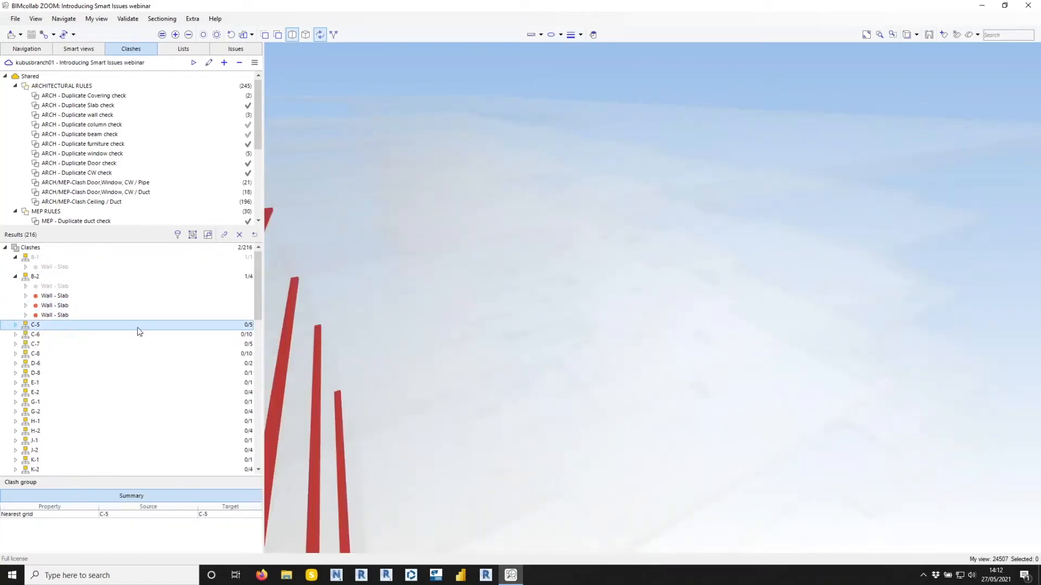
right_click(138, 330)
left_click(165, 334)
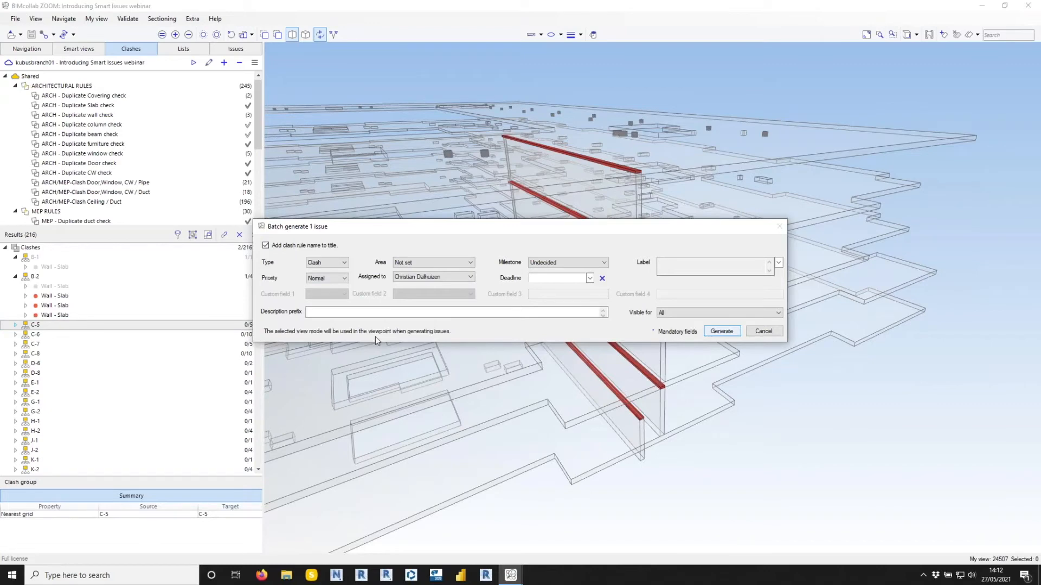
Open the STRU - Clash Wall / Slab - C-5 issue from the issue list and examine its clashes in 3D.
left_click(237, 49)
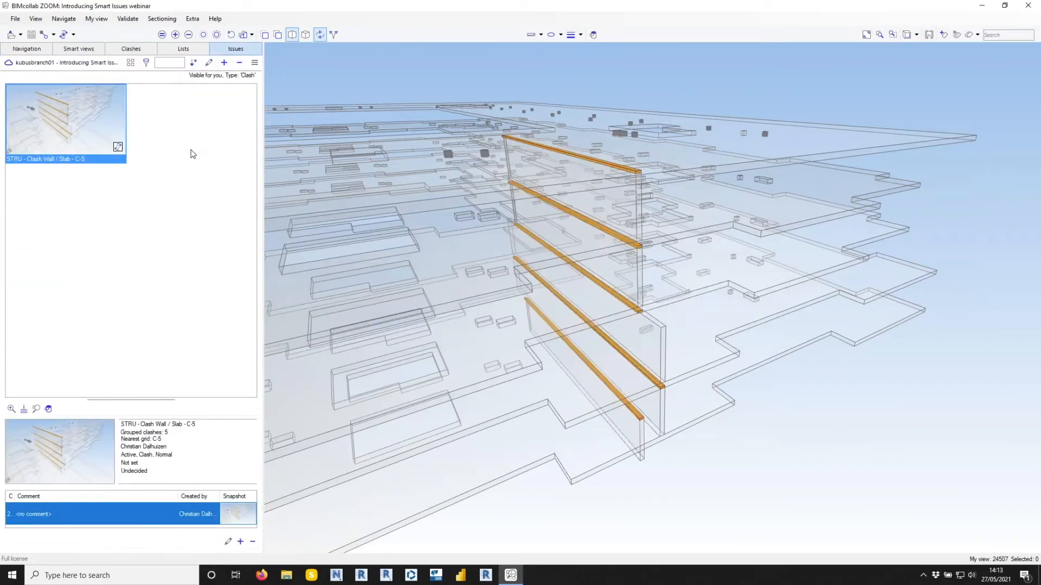
left_click_drag(461, 280, 596, 312)
double_click(77, 126)
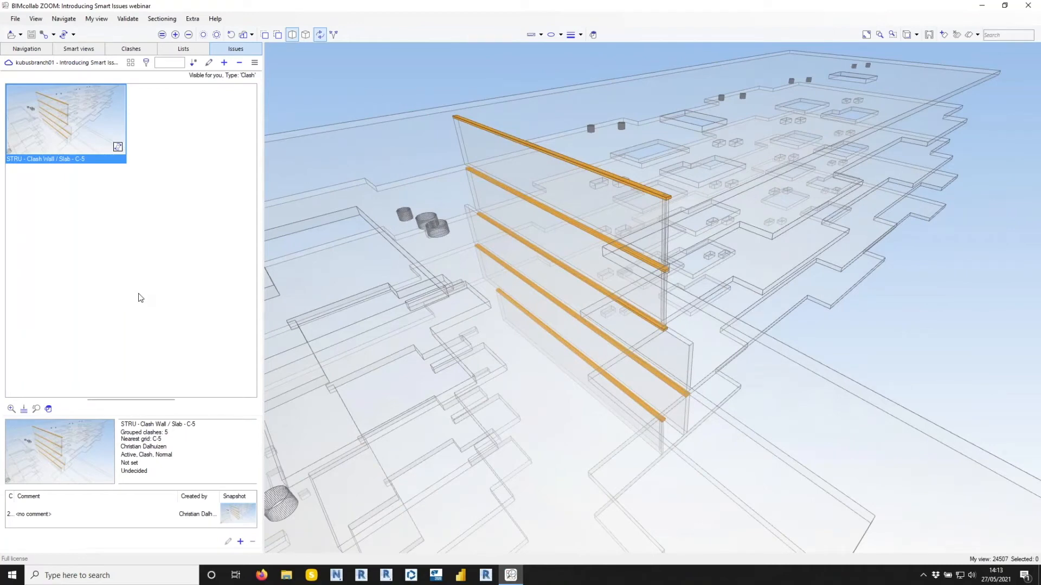
Return to the clash results, expand group C-5 to check its clashes, and display group C-6.
left_click(138, 50)
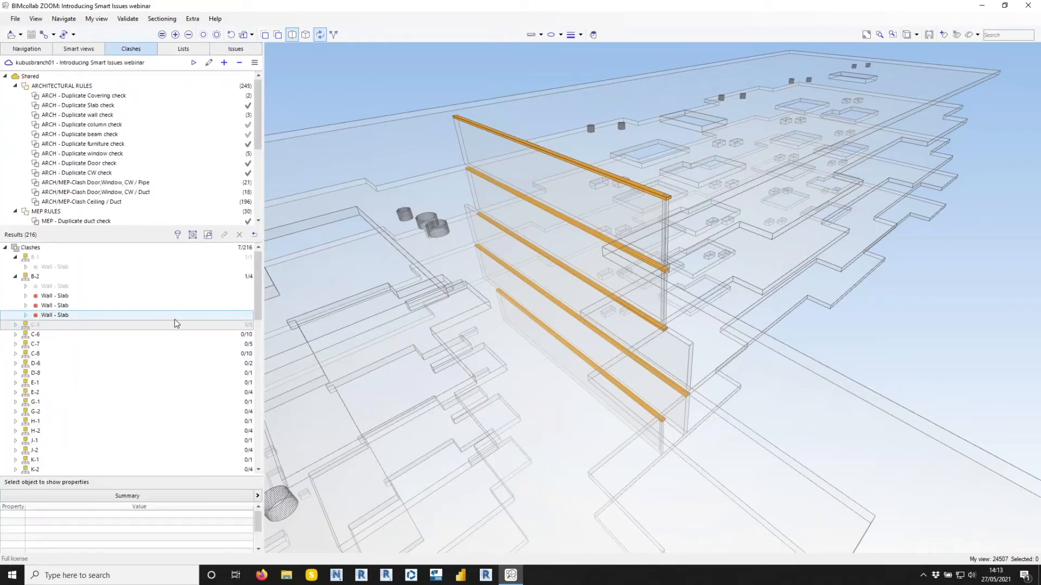
left_click(16, 326)
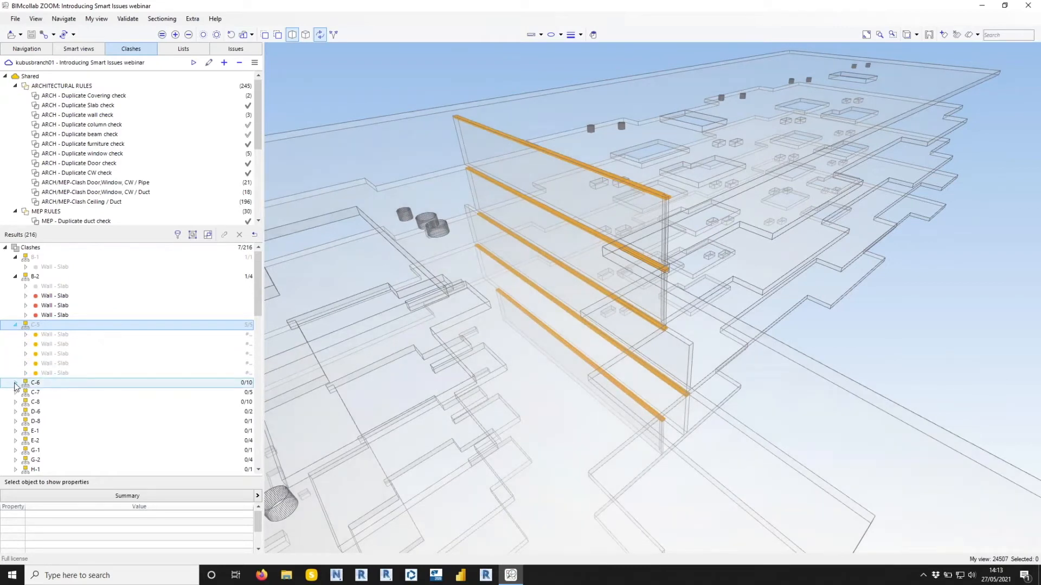
left_click(65, 386)
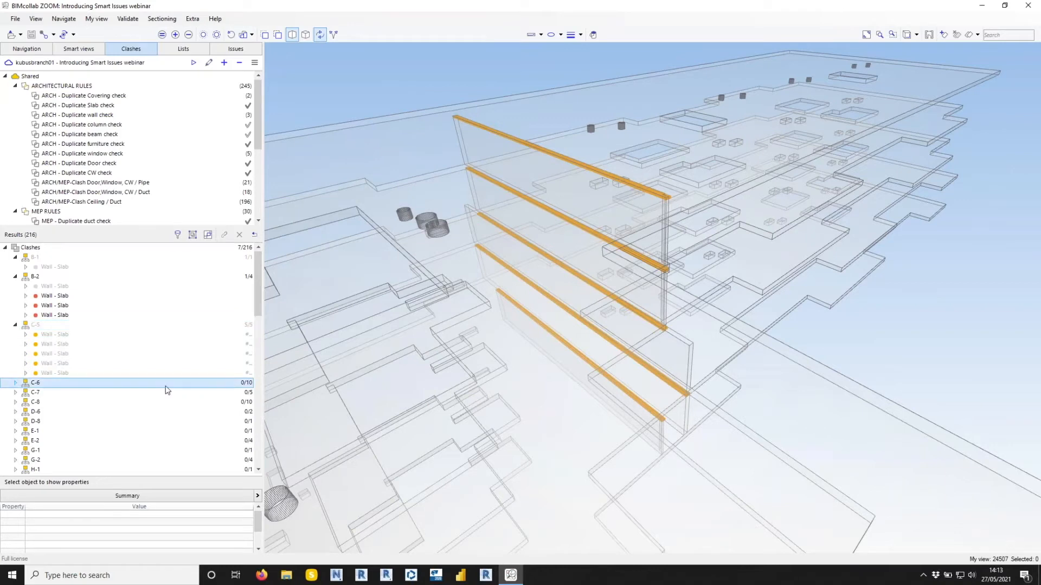
scroll(189, 378, "down", 4)
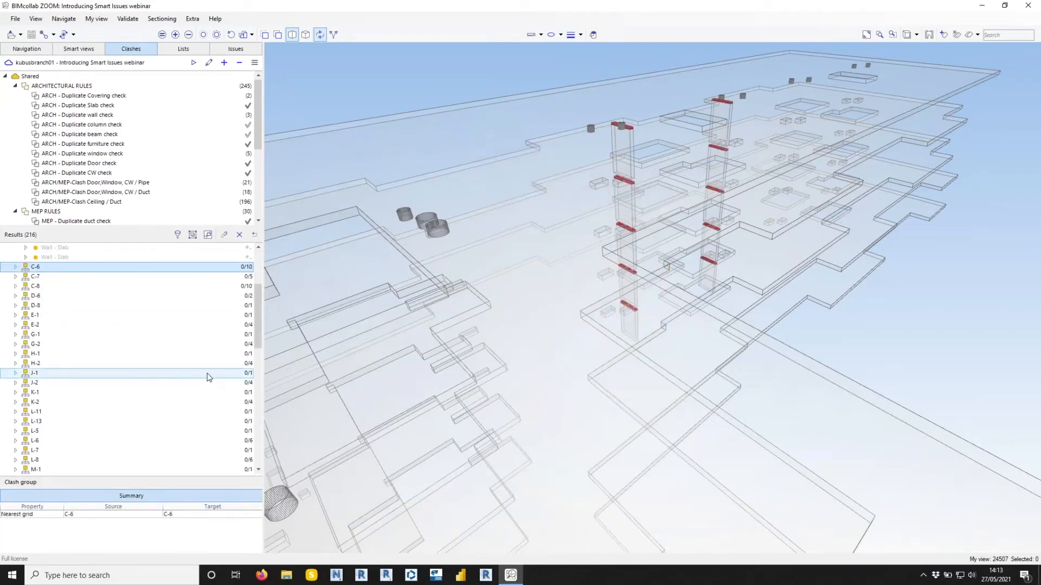
Check clash group P-6 in 3D and batch-generate issues from groups P-6 and P-8.
scroll(208, 377, "down", 5)
left_click(205, 353)
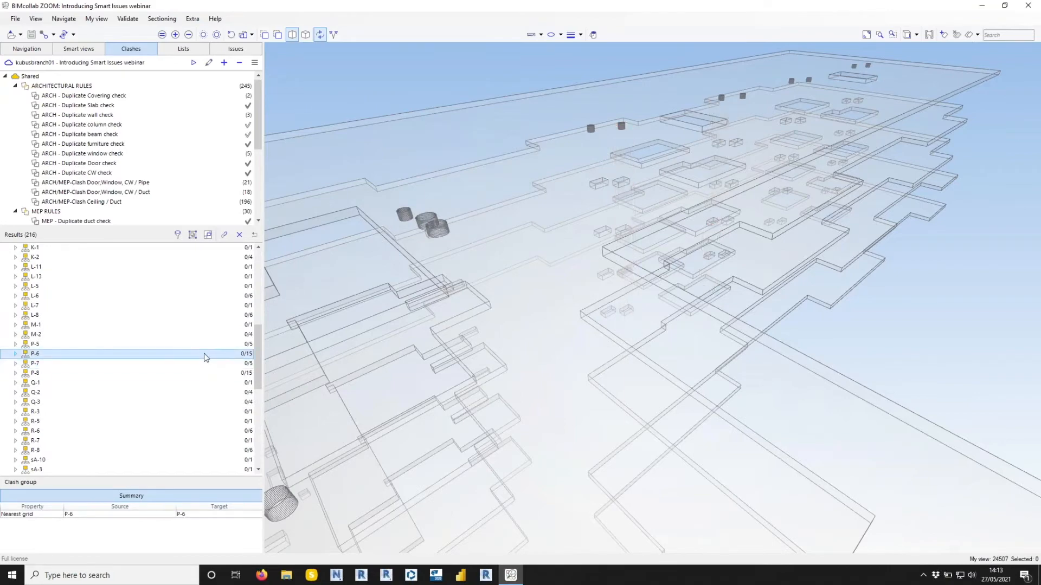
double_click(206, 357)
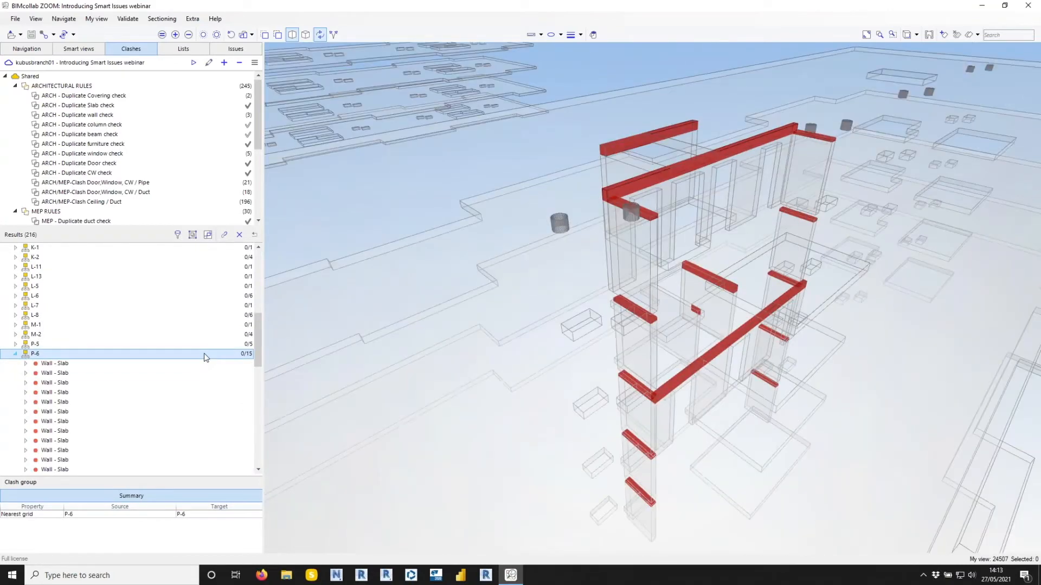
left_click(15, 354)
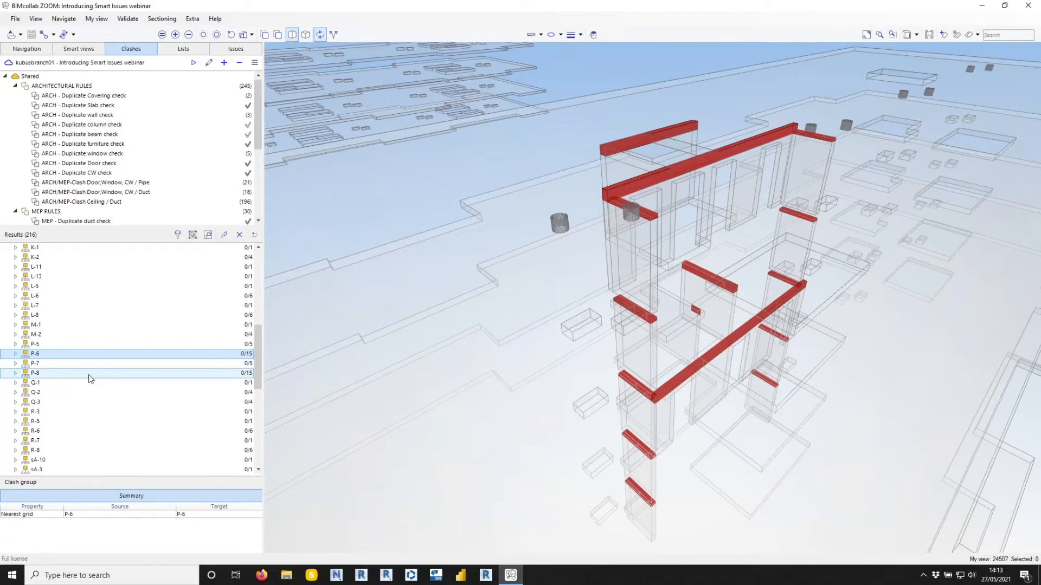
left_click(89, 375, "ctrl")
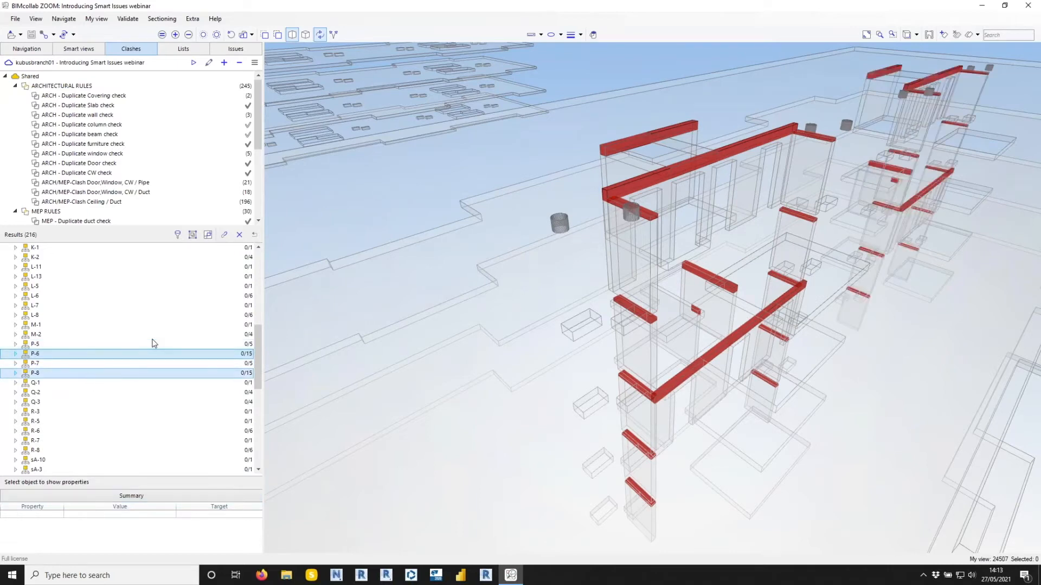
left_click(212, 381)
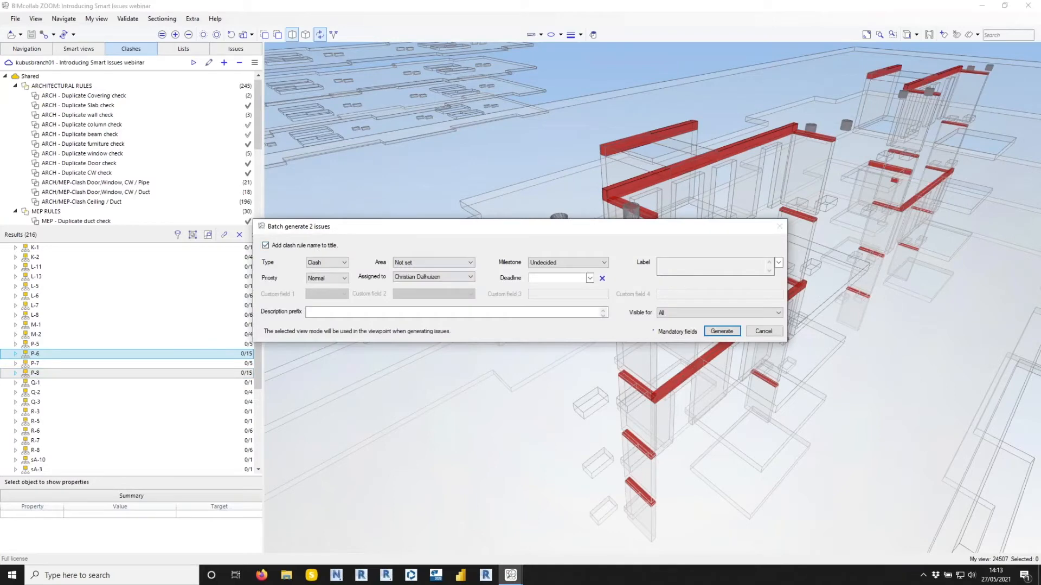
key("Return")
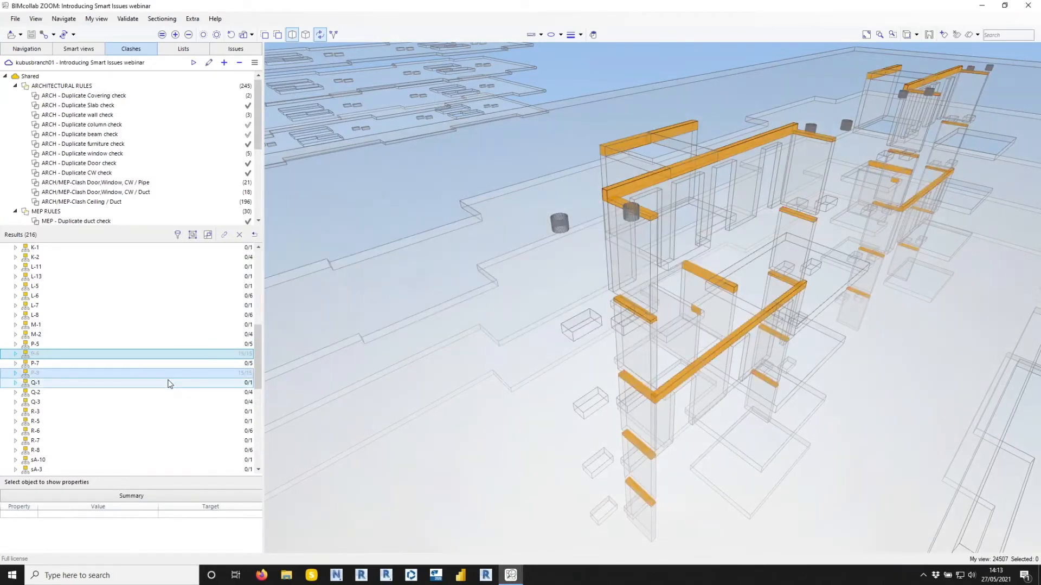
Batch-generate issues from clash groups R-6, R-8, sB-6, sB-8, sD-6 and sE-8, and show them in the issue list.
scroll(170, 384, "down", 4)
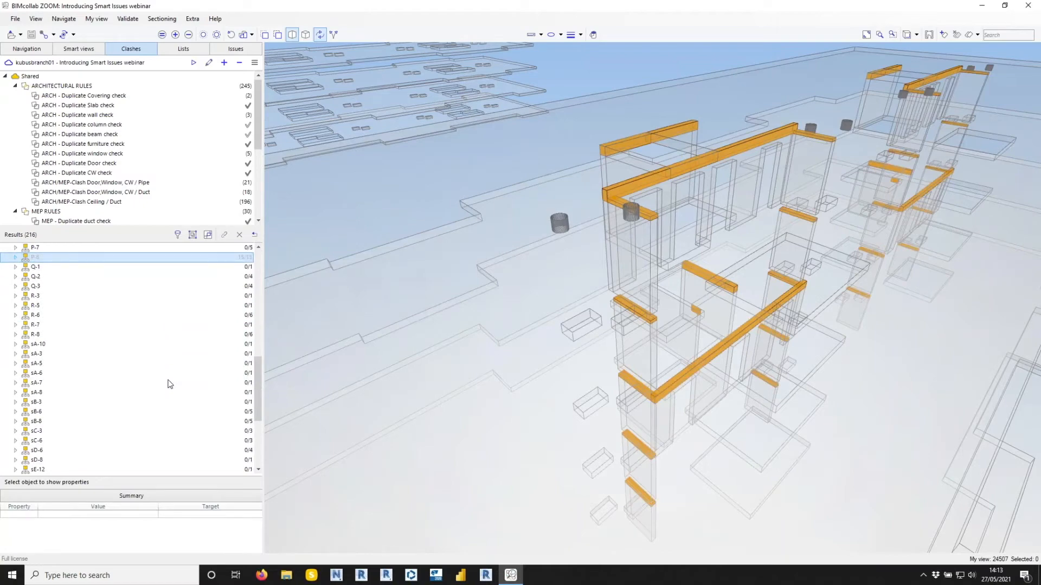
left_click(115, 336)
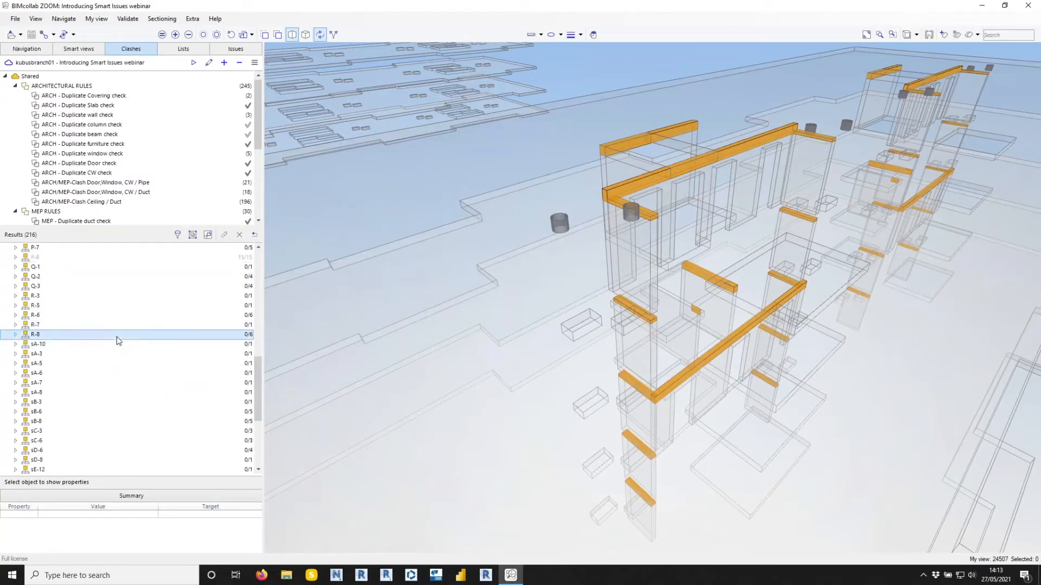
left_click(227, 412, "ctrl")
left_click(225, 423, "ctrl")
left_click(227, 450, "ctrl")
scroll(212, 419, "down", 3)
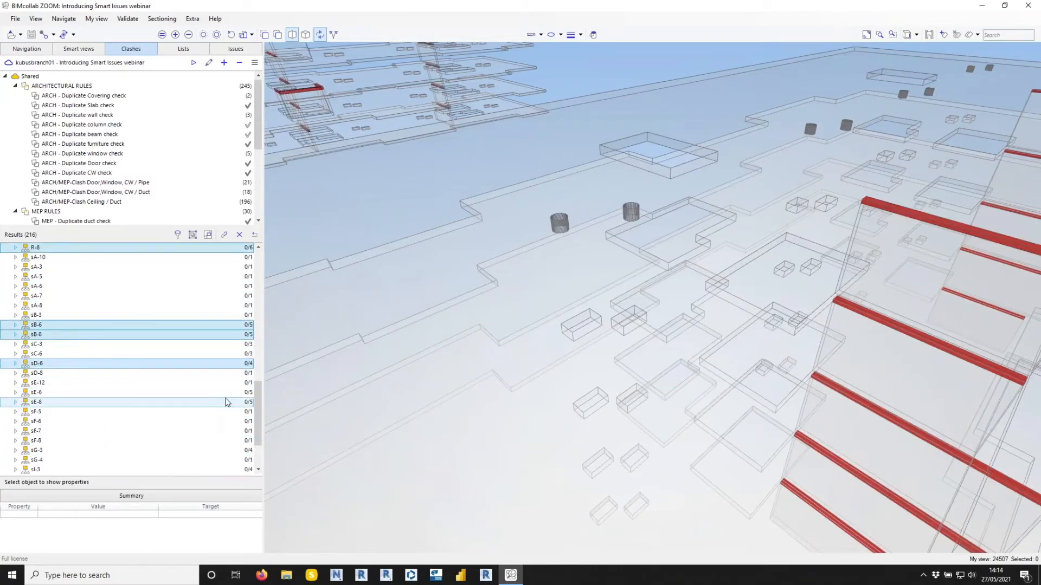
left_click(226, 402, "ctrl")
right_click(226, 403)
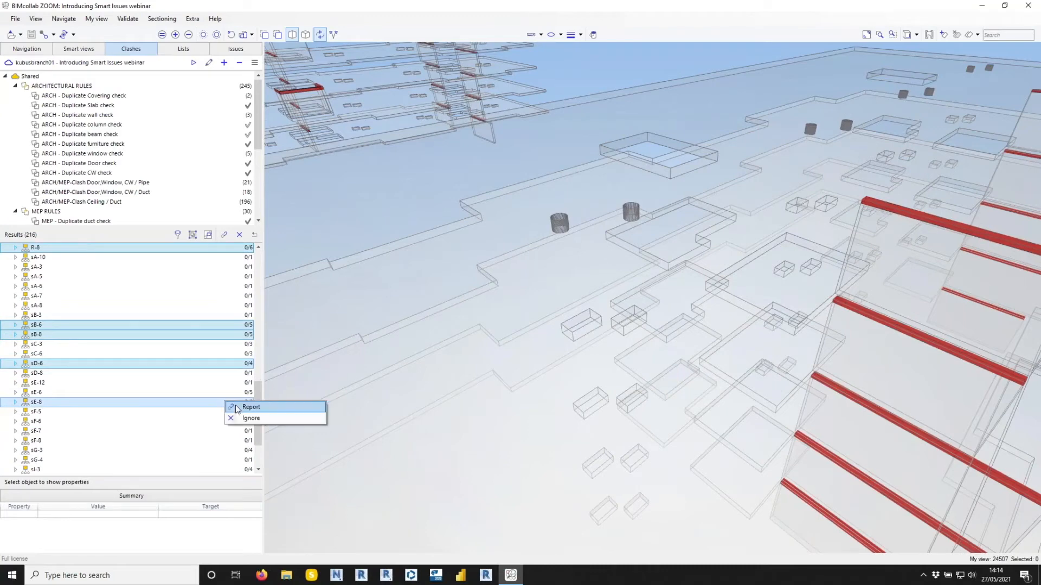
left_click(251, 407)
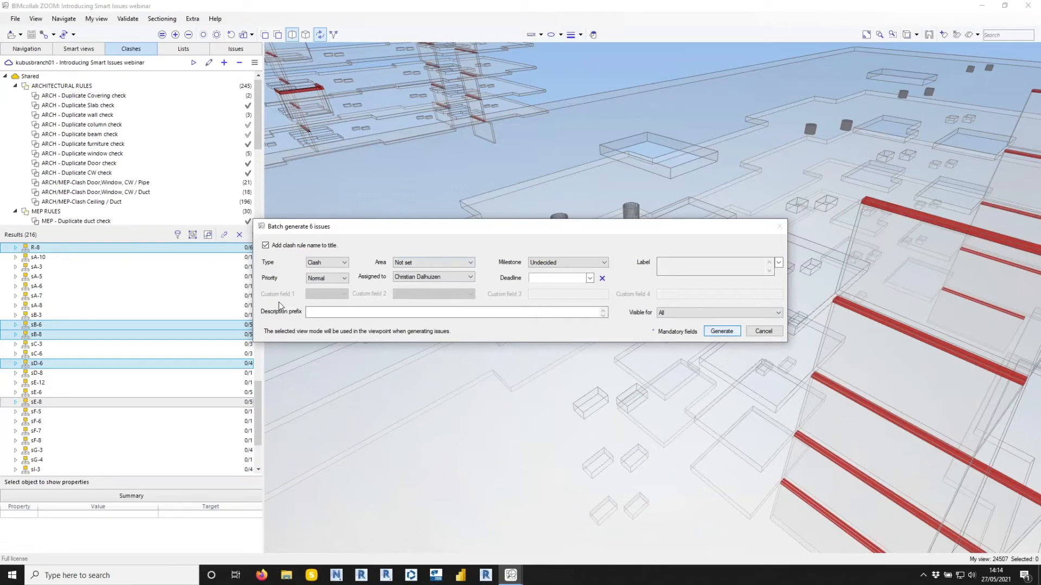
left_click(245, 50)
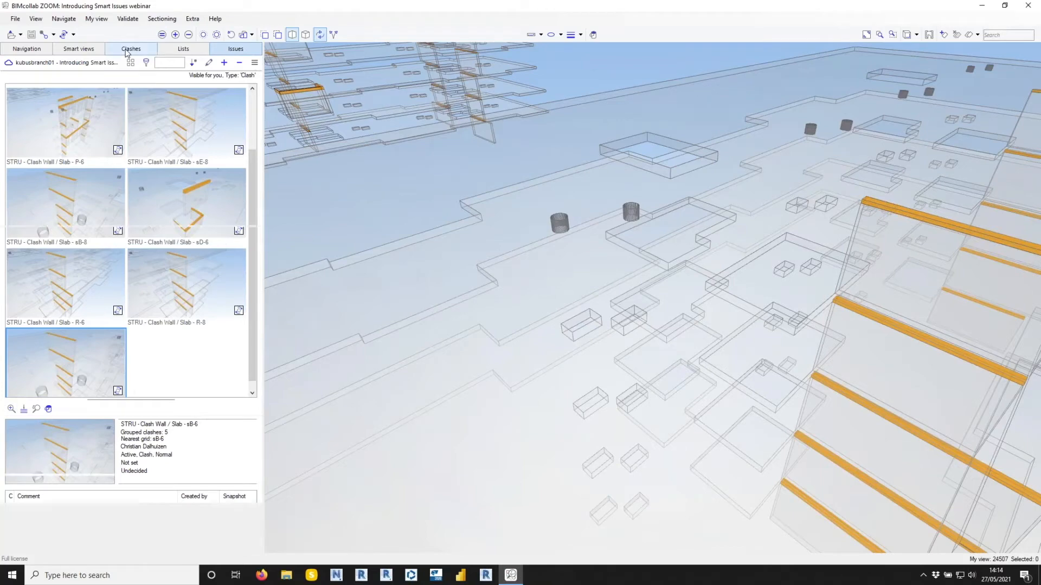
Return to the clash results and display all Wall / Slab clashes in 3D to compare the reported and unhandled ones across the building.
left_click(128, 50)
left_click(283, 236)
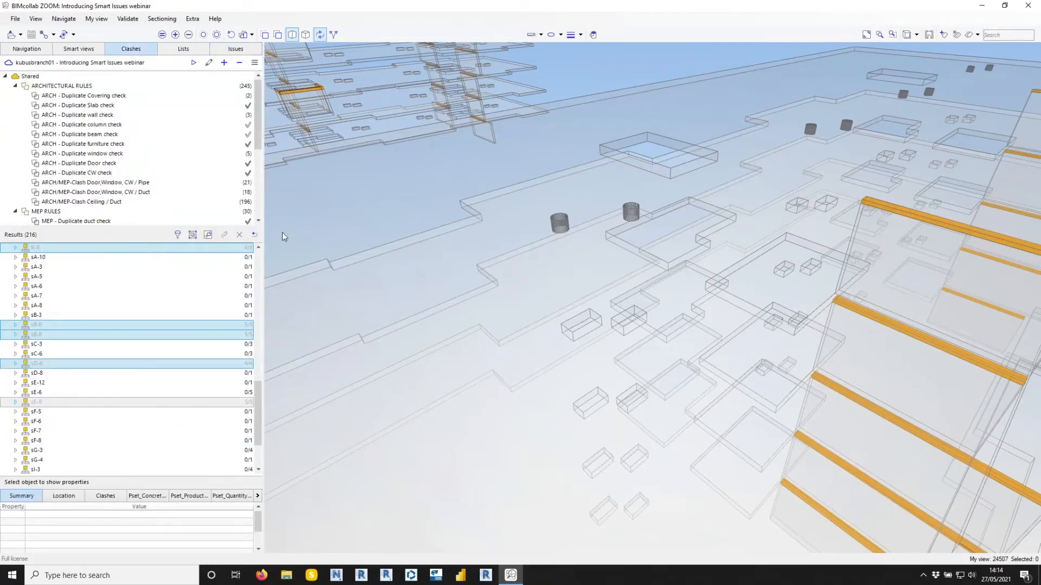
scroll(228, 251, "up", 15)
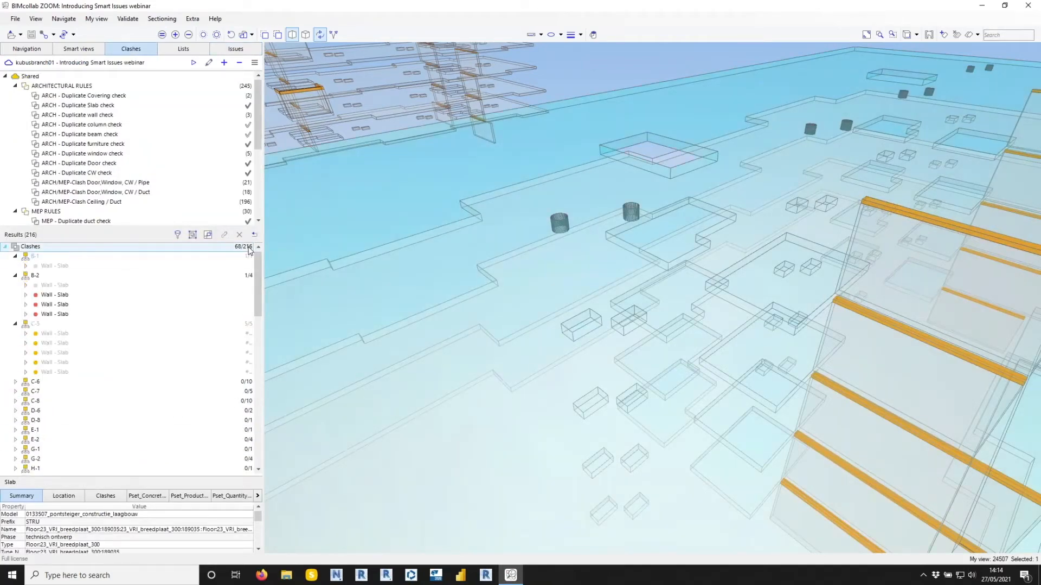
left_click(238, 249)
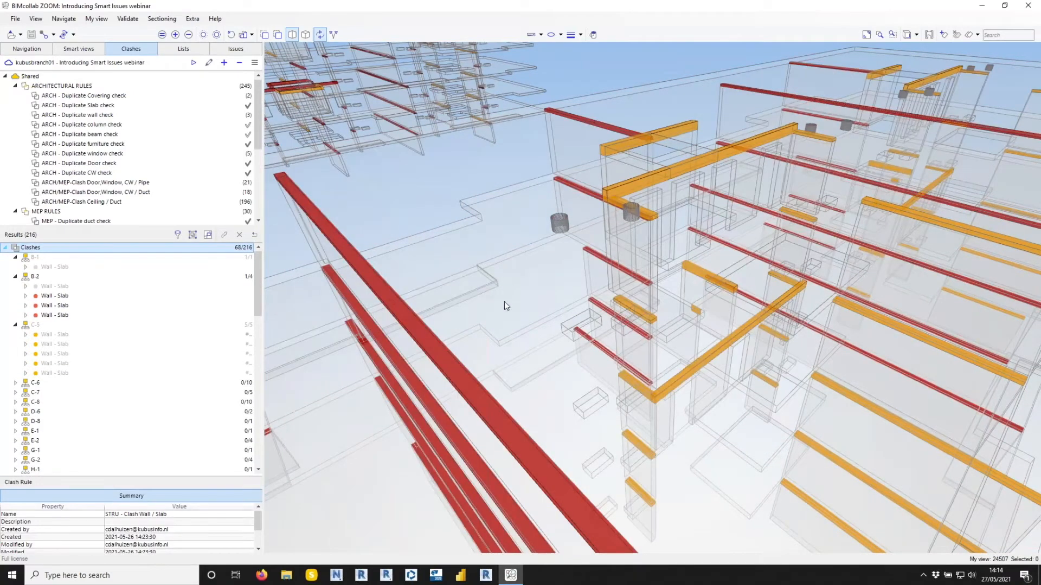
left_click_drag(734, 372, 801, 81)
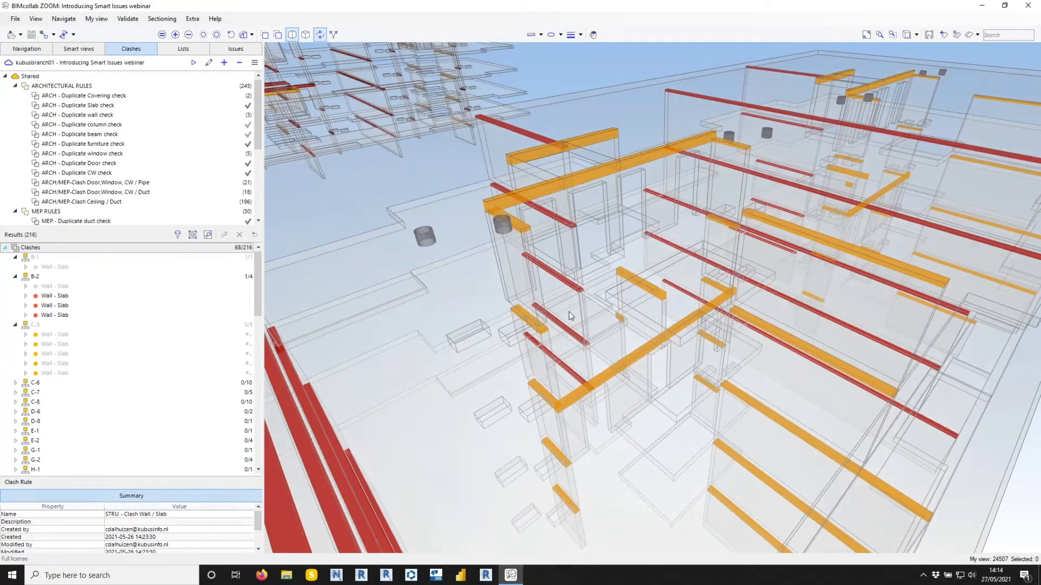
scroll(596, 325, "down", 8)
middle_click_drag(599, 341, 766, 332)
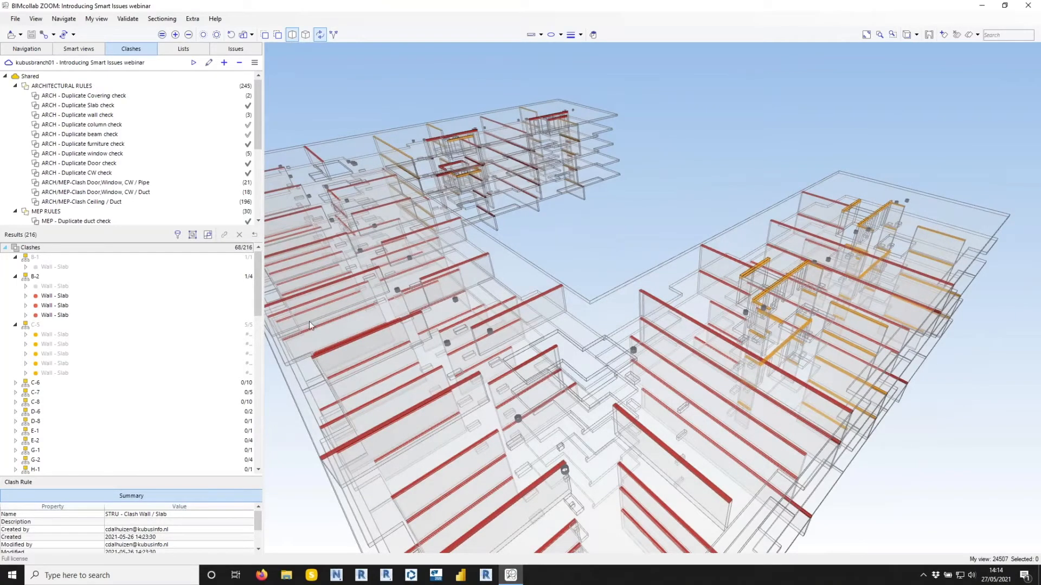
left_click_drag(259, 299, 268, 271)
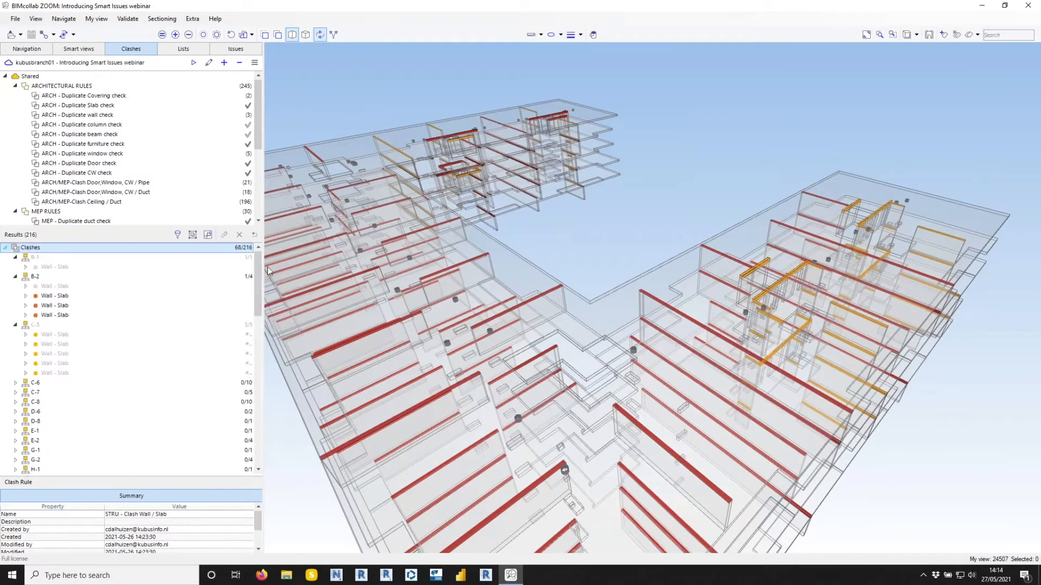
Synchronize the project with the new issues, reopen the STRU - Clash Wall / Slab results and expand group C-5.
left_click(236, 49)
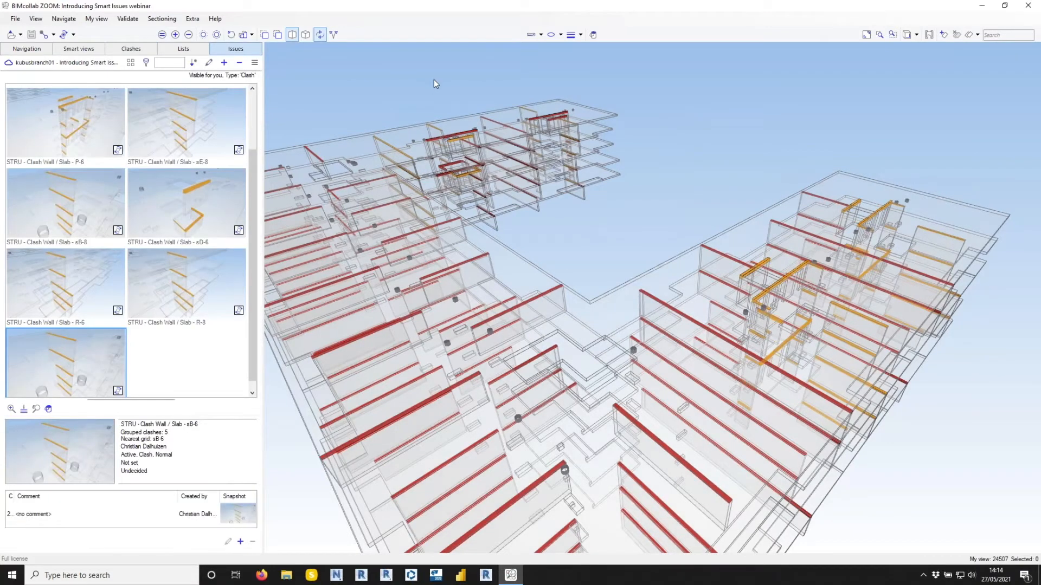
left_click(64, 35)
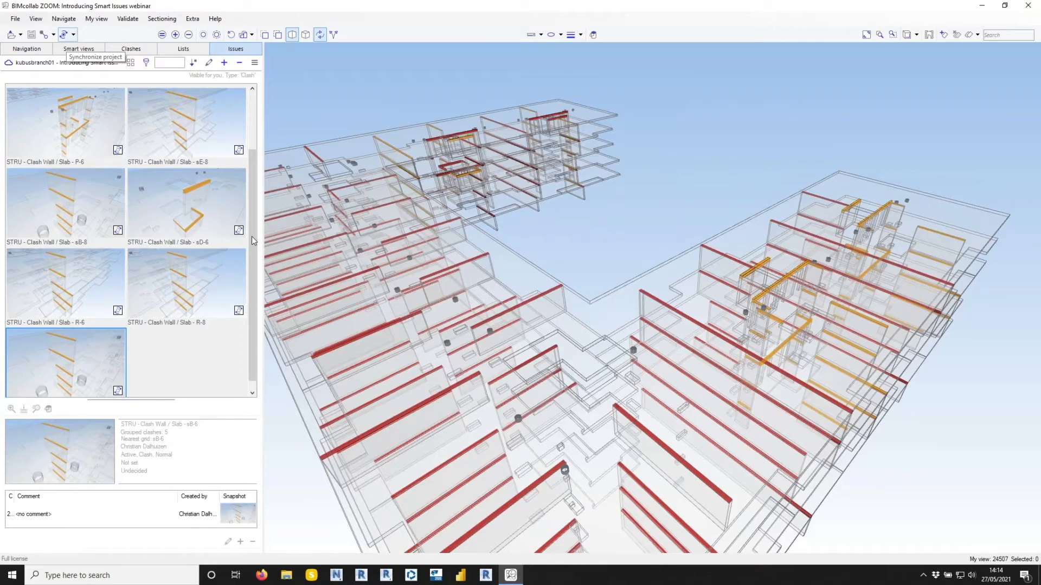
left_click(130, 48)
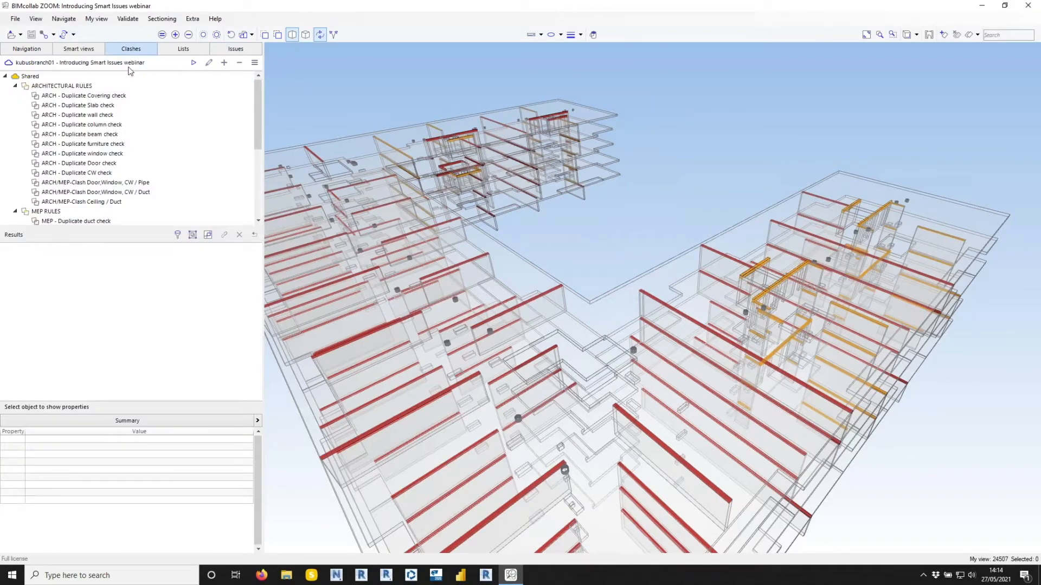
scroll(137, 179, "down", 2)
scroll(137, 181, "down", 2)
double_click(108, 163)
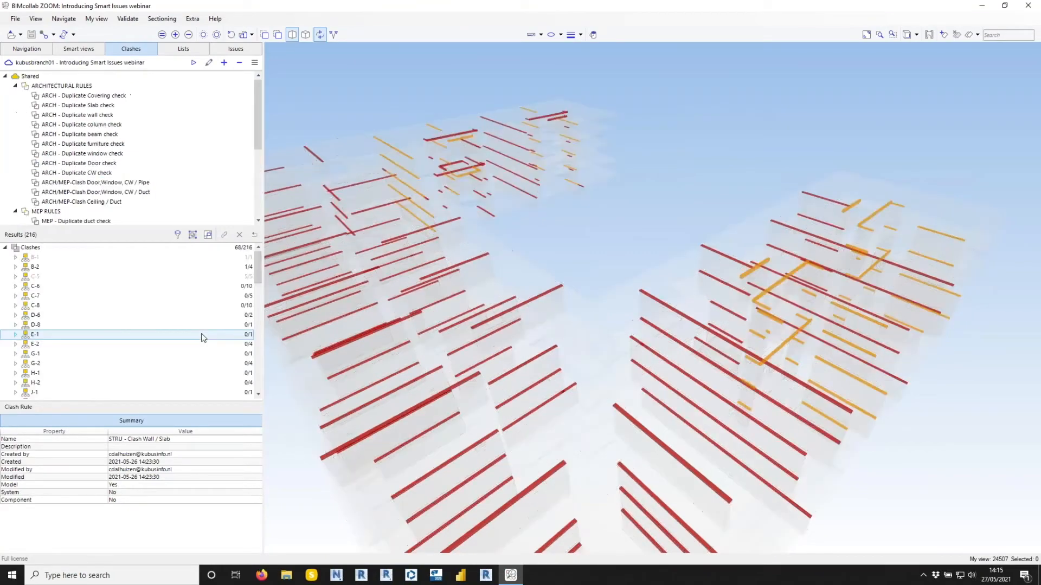
left_click(16, 277)
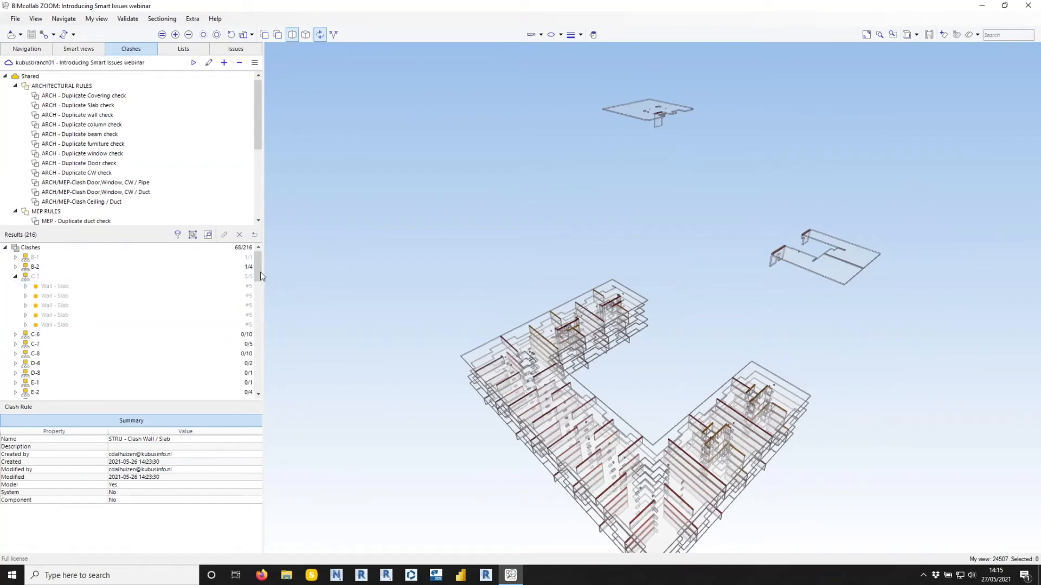
Group the Wall / Slab clashes by story level instead of nearest grid and inspect the +10.380 mm group in 3D.
left_click(208, 234)
left_click(220, 342)
left_click(275, 342)
left_click(279, 358)
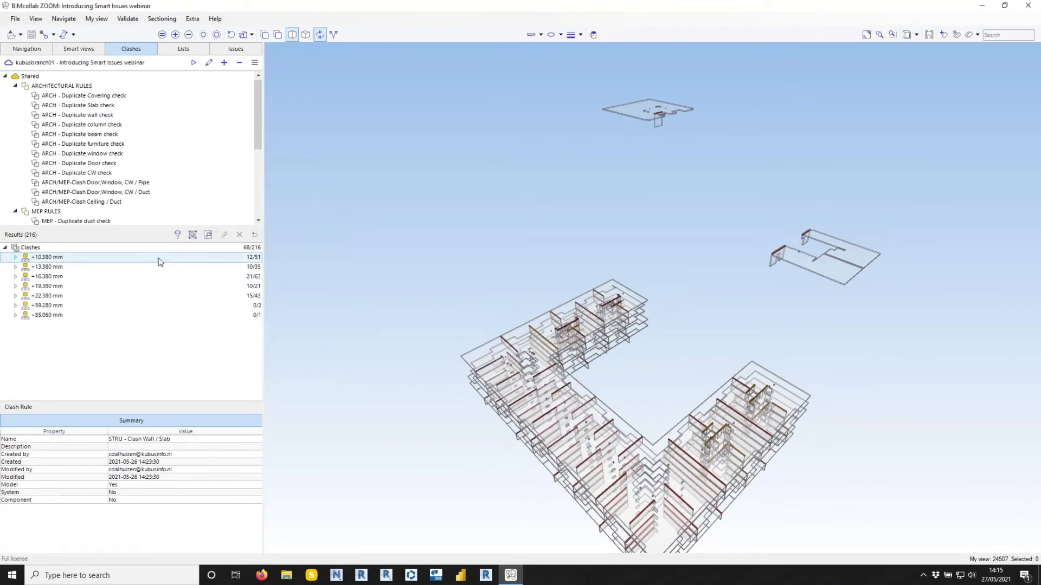
left_click(90, 258)
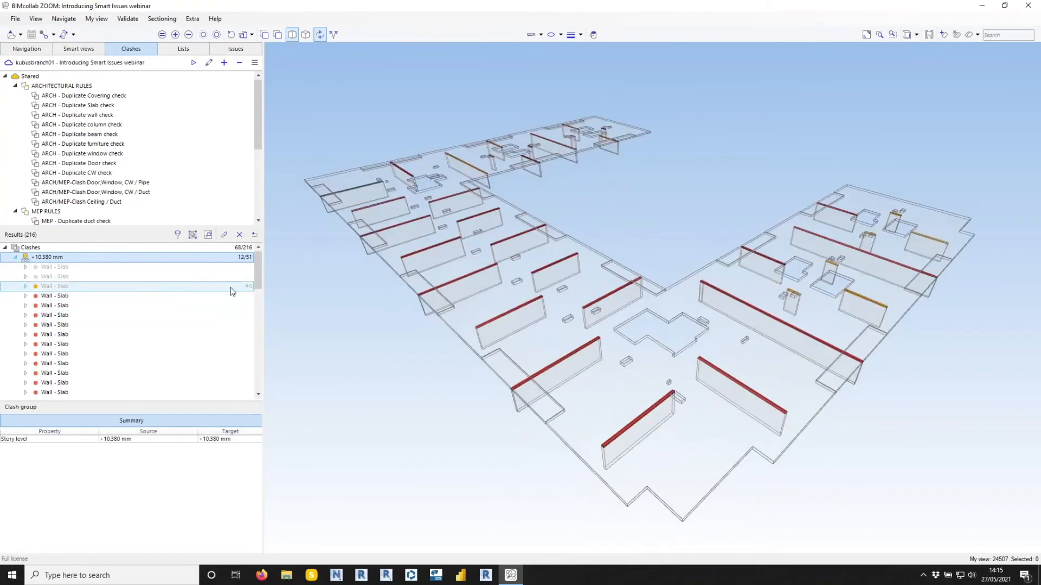
left_click(15, 257)
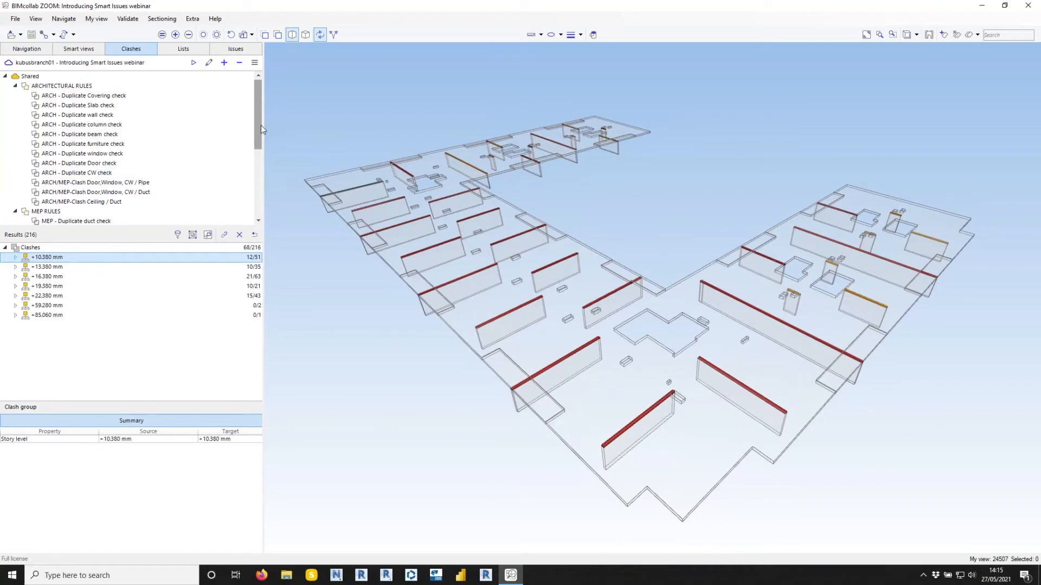
Switch the clash grouping back from story level to nearest grid.
left_click(193, 235)
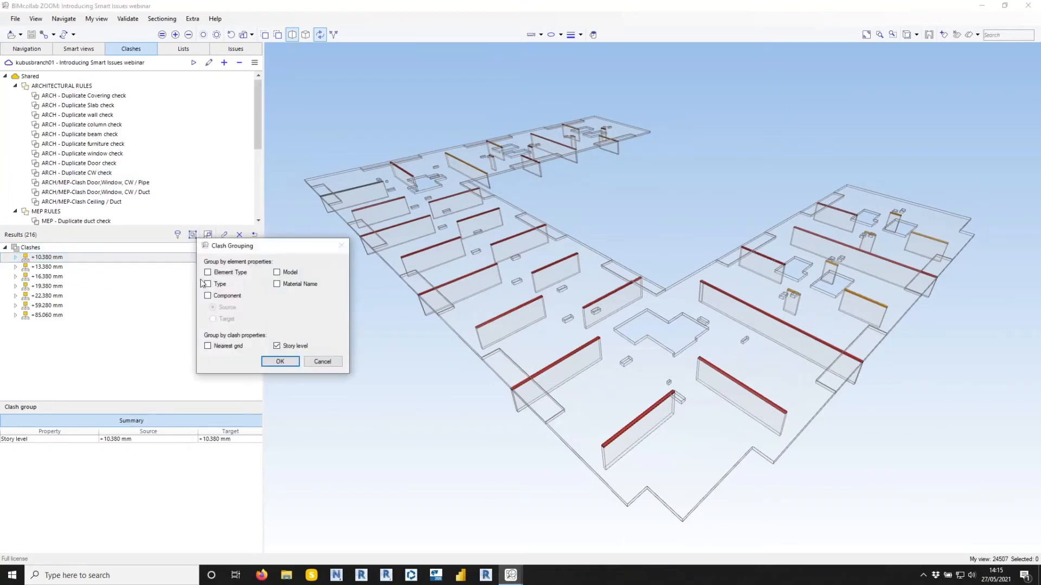
left_click(208, 346)
left_click(276, 345)
left_click(280, 362)
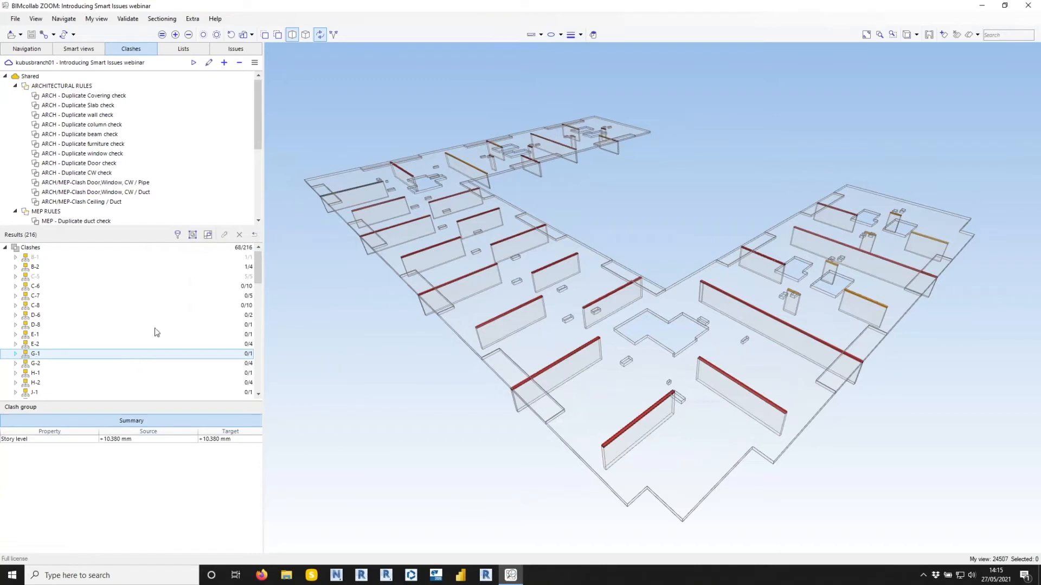
Filter the clash results to unhandled clashes and display all of them in 3D.
left_click(179, 236)
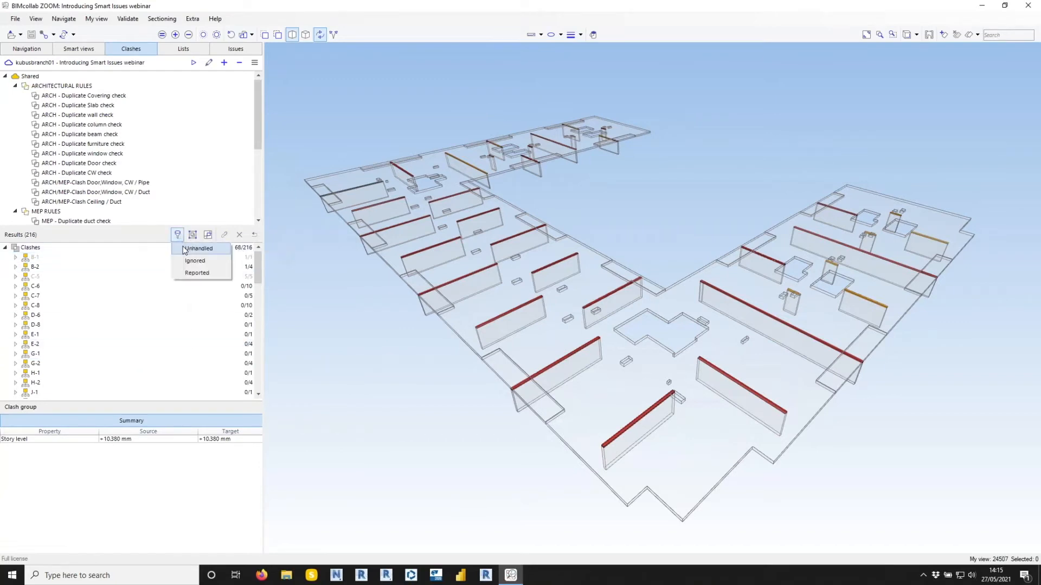
left_click(197, 249)
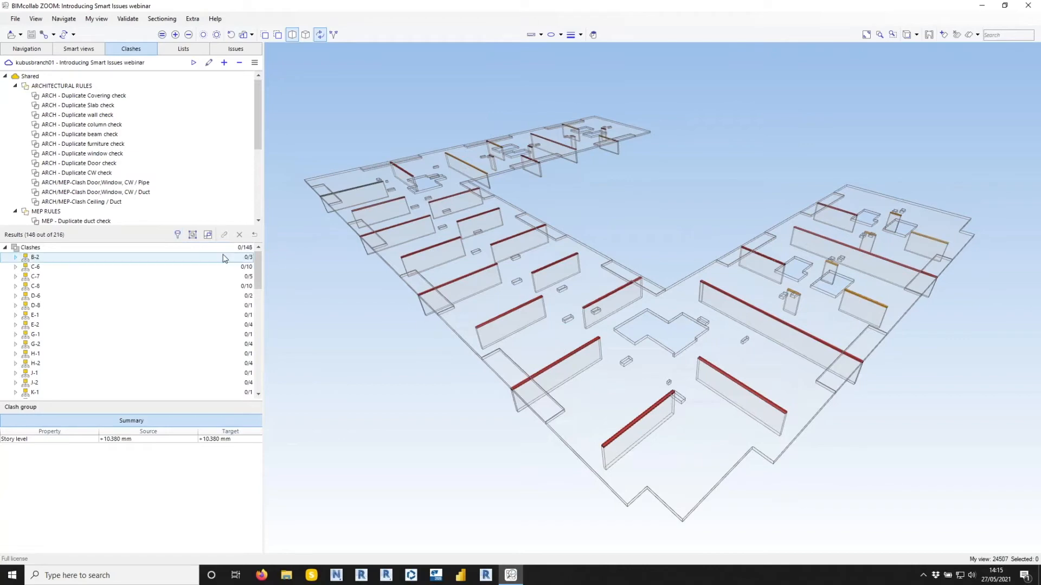
left_click(173, 249)
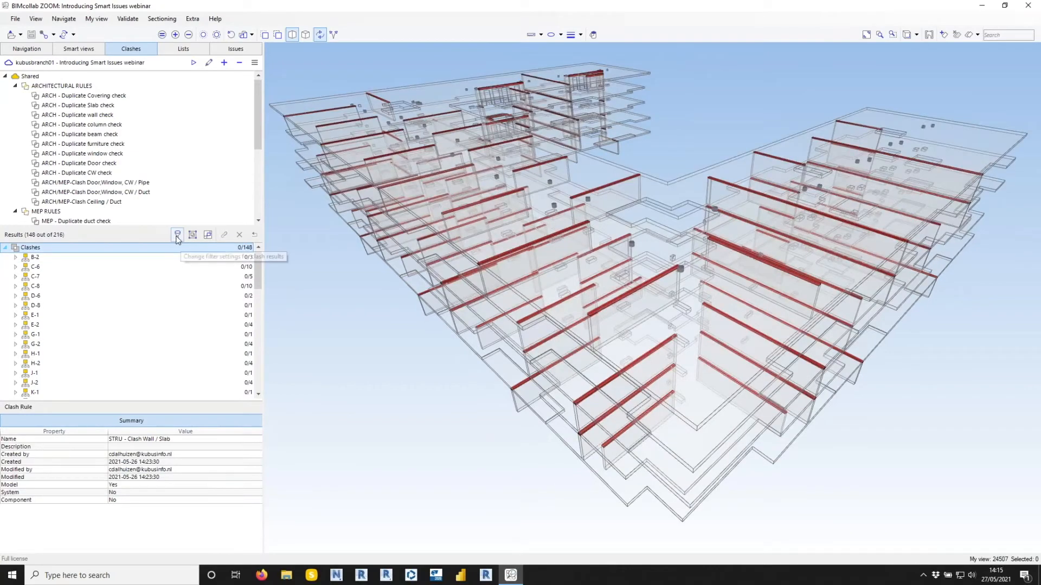
Replace the unhandled filter on the clash results with the ignored filter.
left_click(177, 237)
left_click(177, 242)
left_click(177, 238)
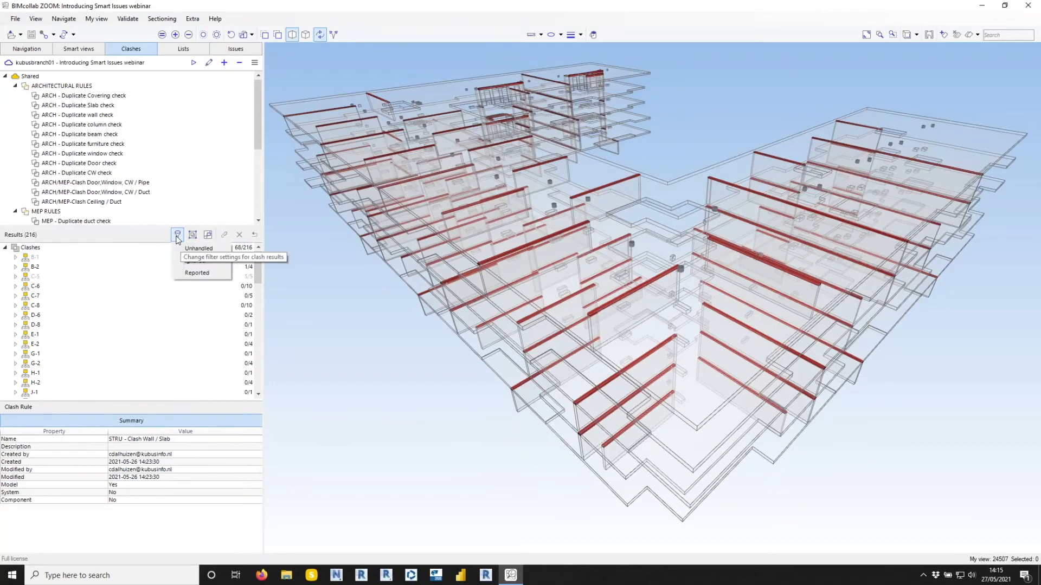
left_click(195, 261)
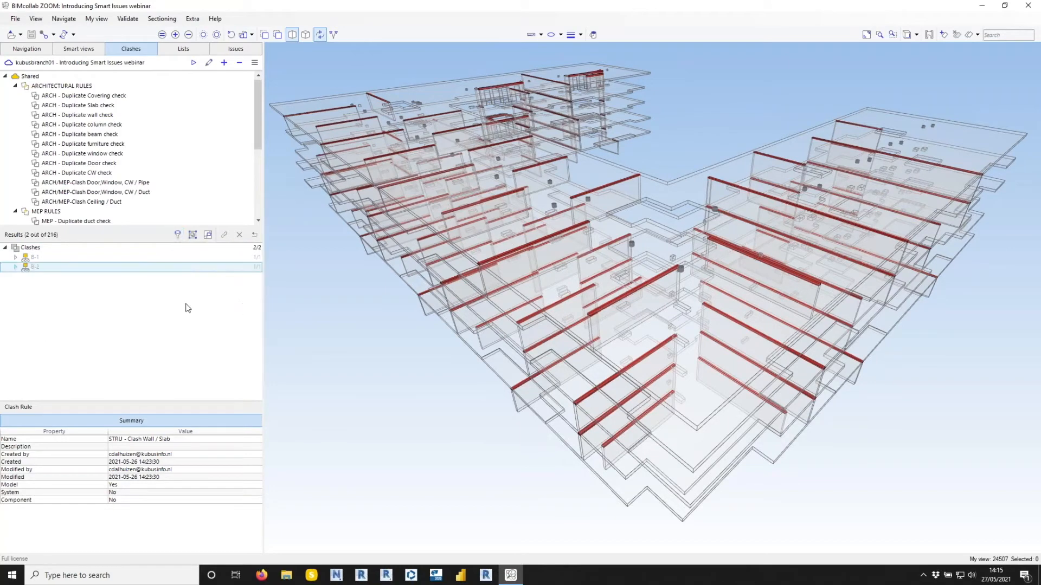
Filter the clash results to reported clashes only and display them in 3D.
left_click(182, 262)
left_click(178, 239)
left_click(183, 274)
left_click(185, 248)
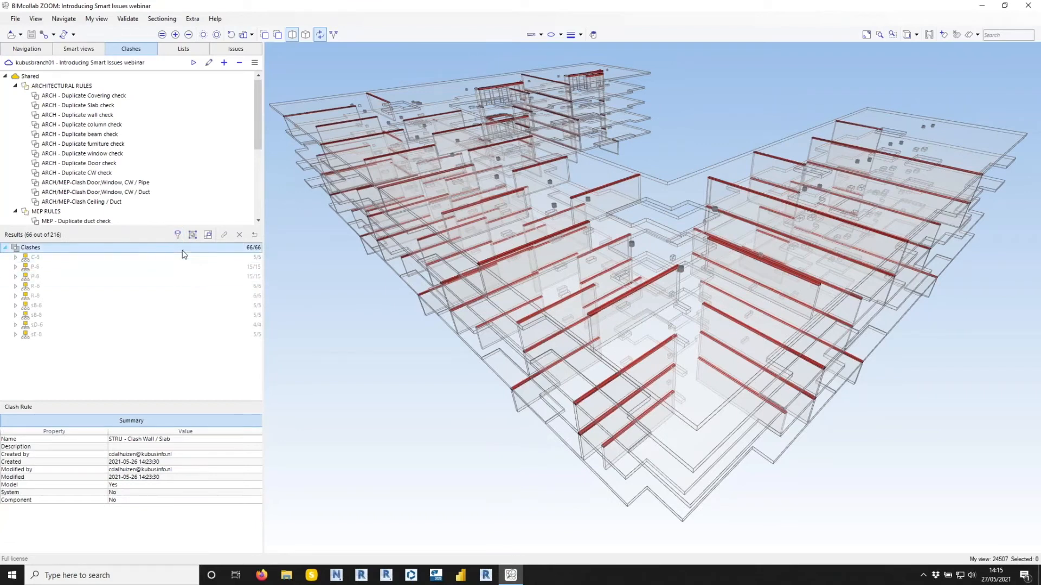
left_click(188, 237)
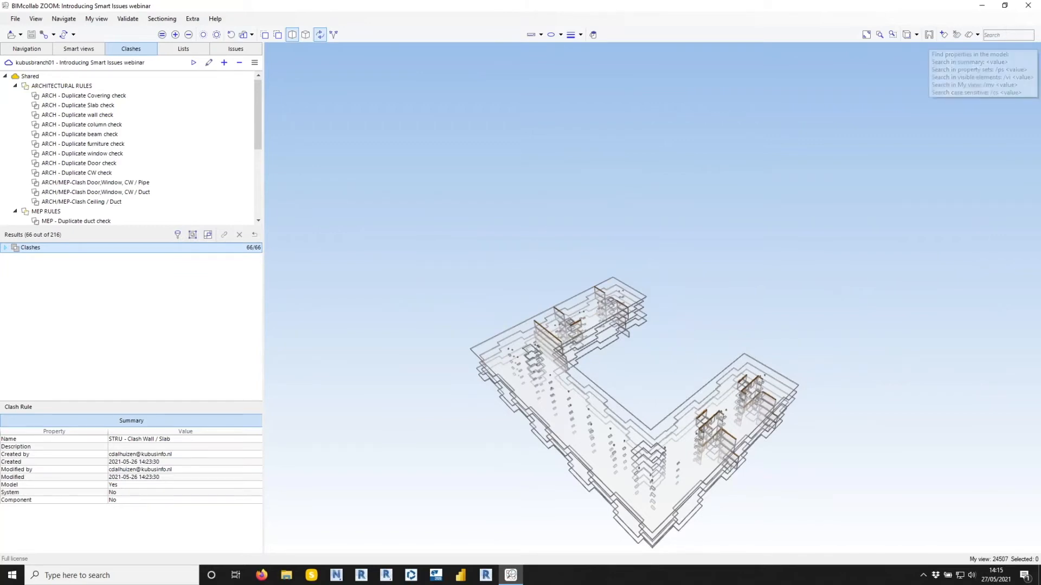
Expand the reported clash results to list their nearest-grid groups.
left_click(700, 160)
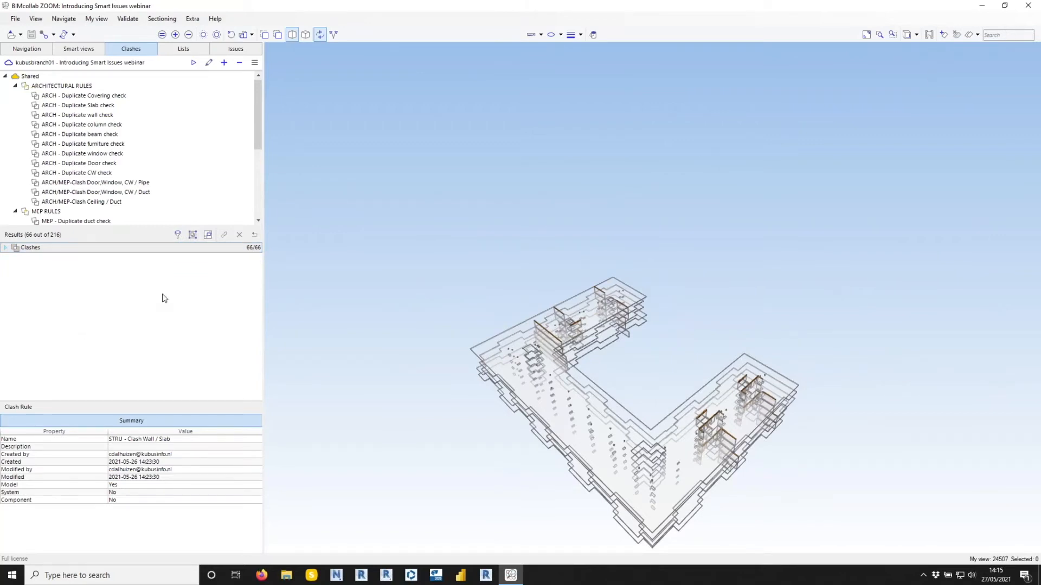
left_click(180, 249)
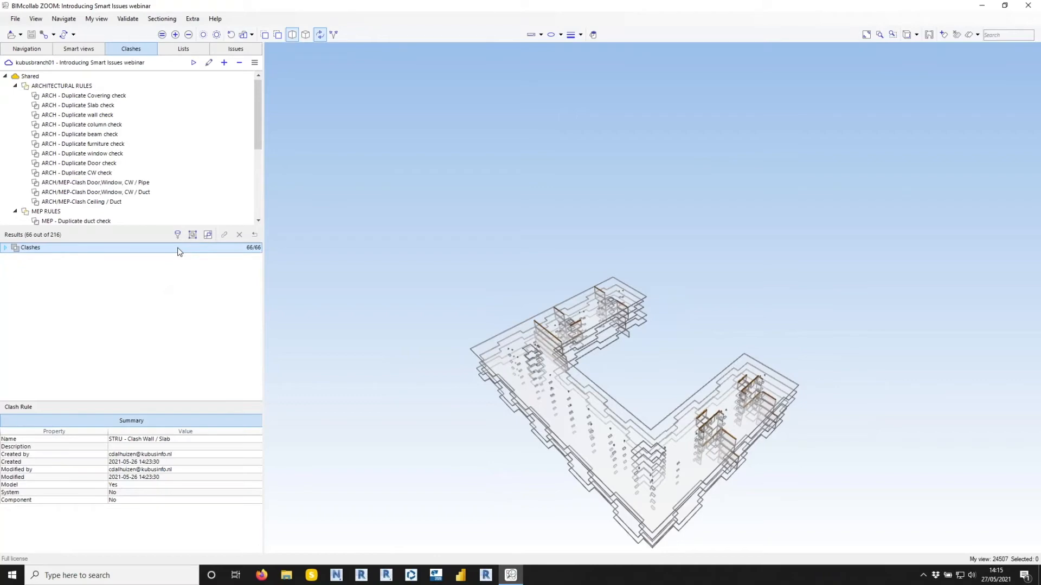
double_click(179, 249)
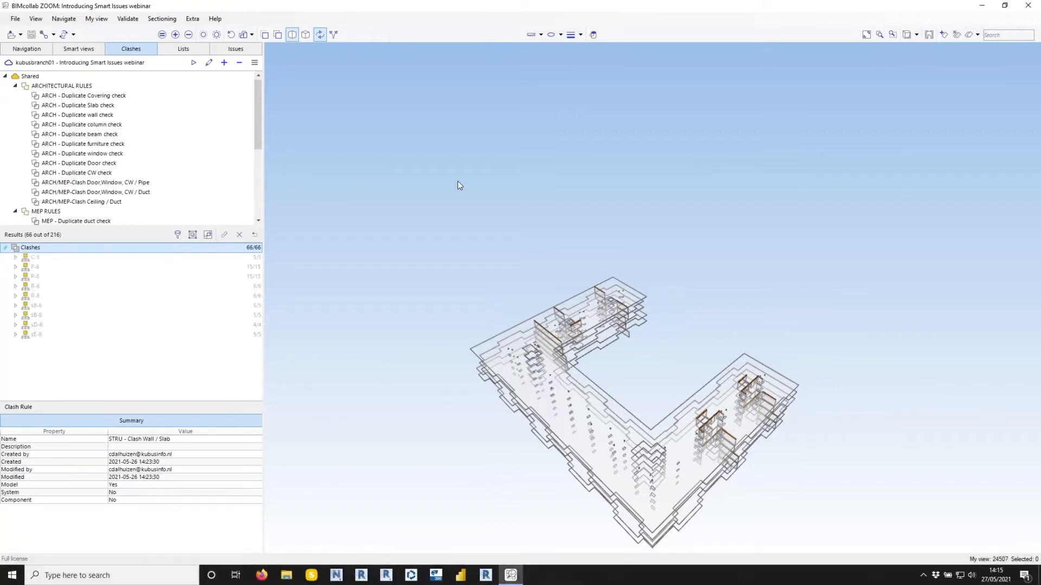
Switch to BIMcollab in the browser and open the issues overview of the Introducing Smart Issues webinar project.
key("ctrl+Right")
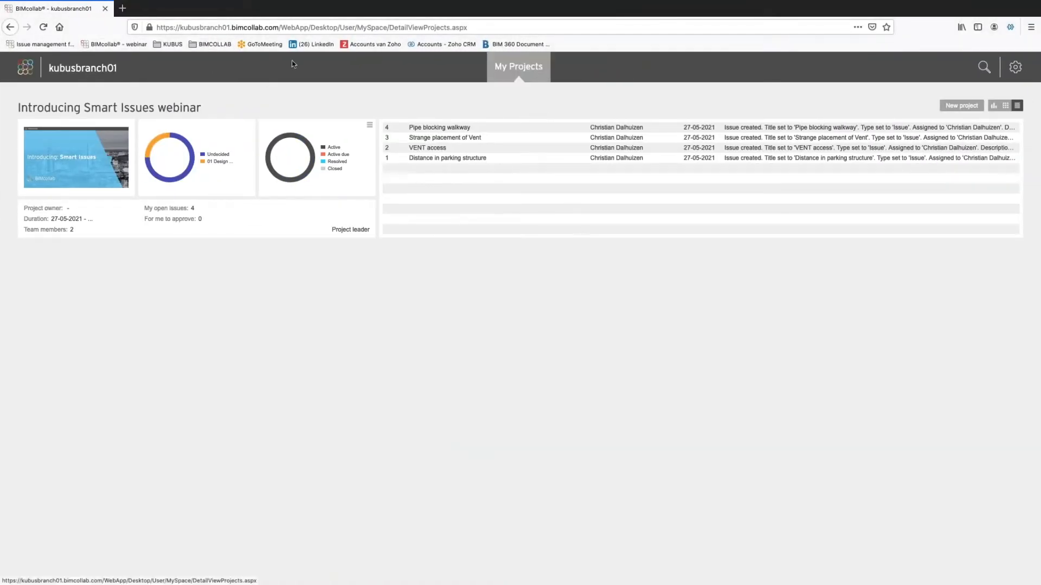
left_click(90, 109)
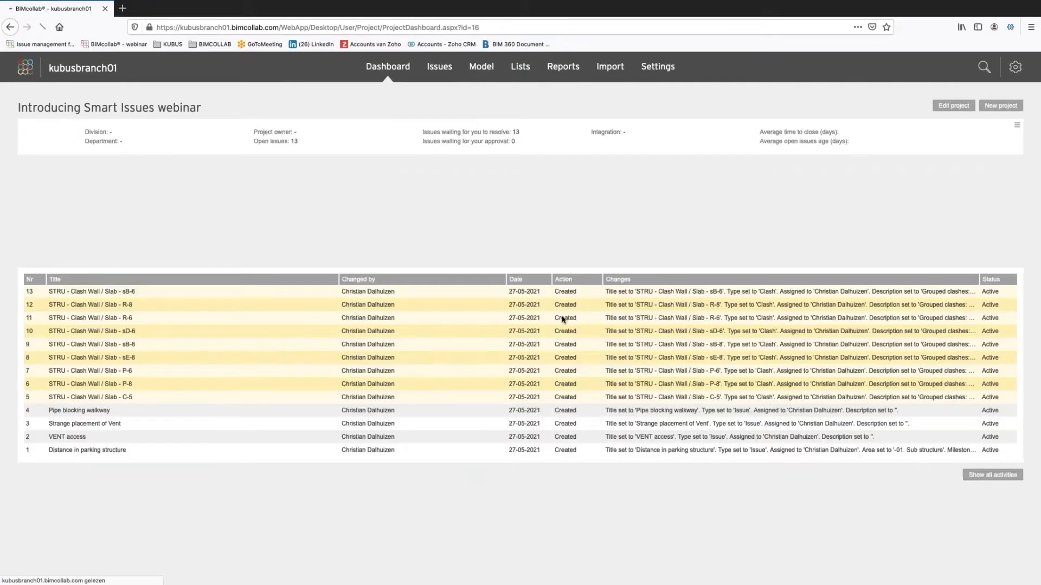
left_click(440, 68)
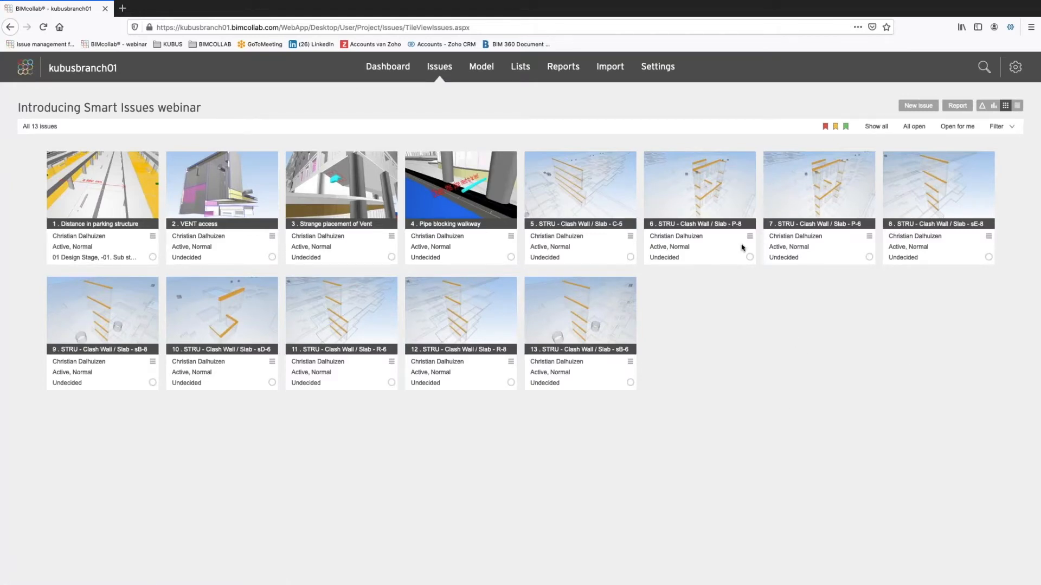
Examine the reported clashes in the STRU - Clash Wall / Slab - P-8 issue and return to the issues overview.
left_click(708, 191)
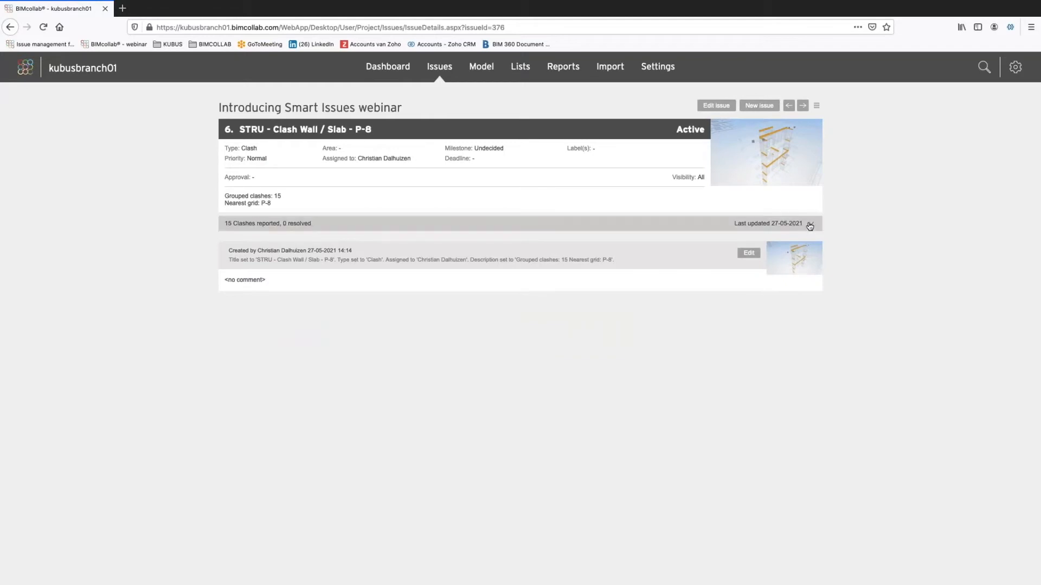
left_click(809, 224)
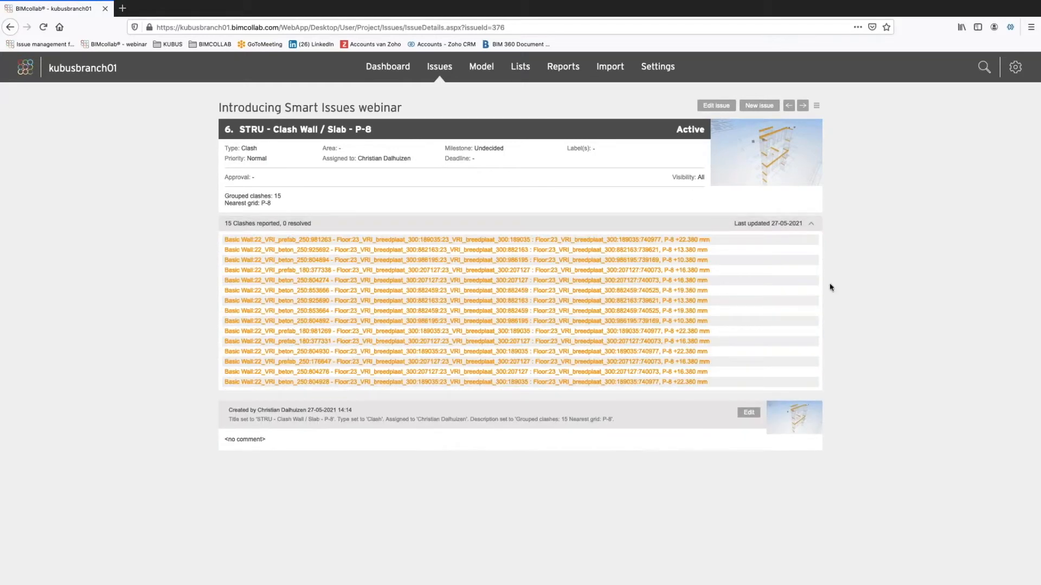
left_click(813, 223)
left_click(438, 71)
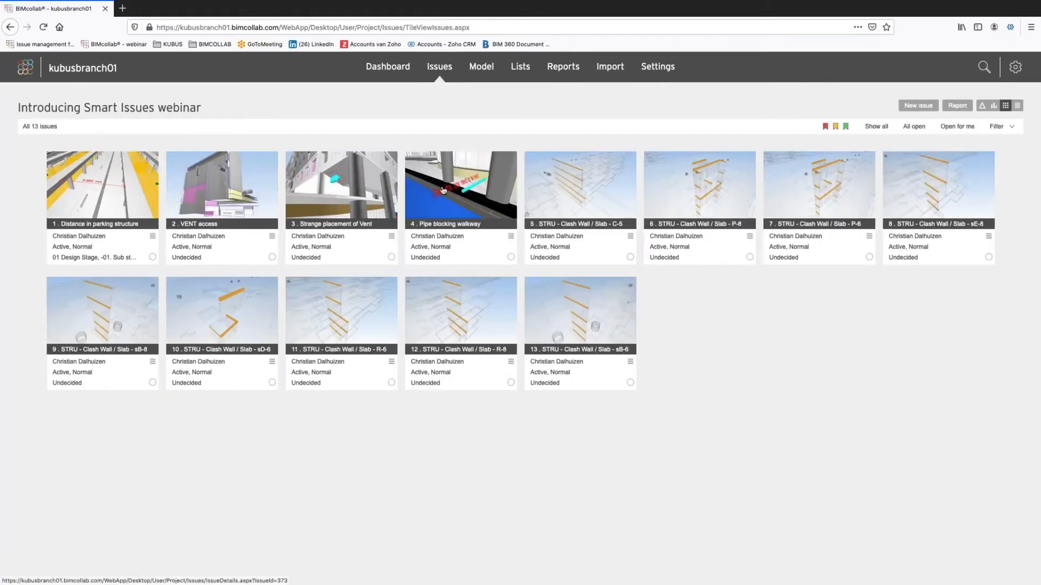
Filter the project's issues to show only those of type Clash.
left_click(1003, 128)
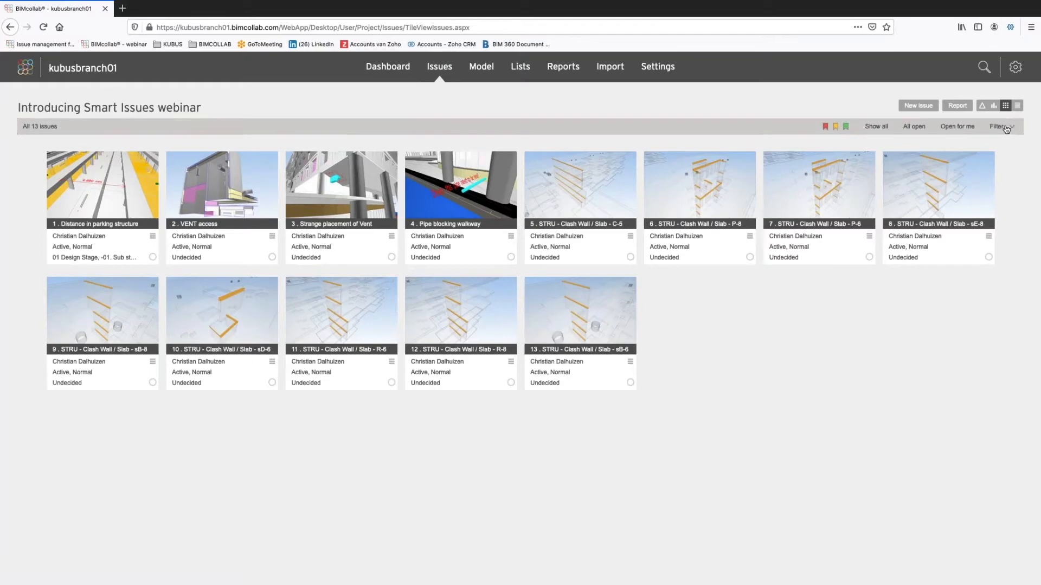
left_click(107, 157)
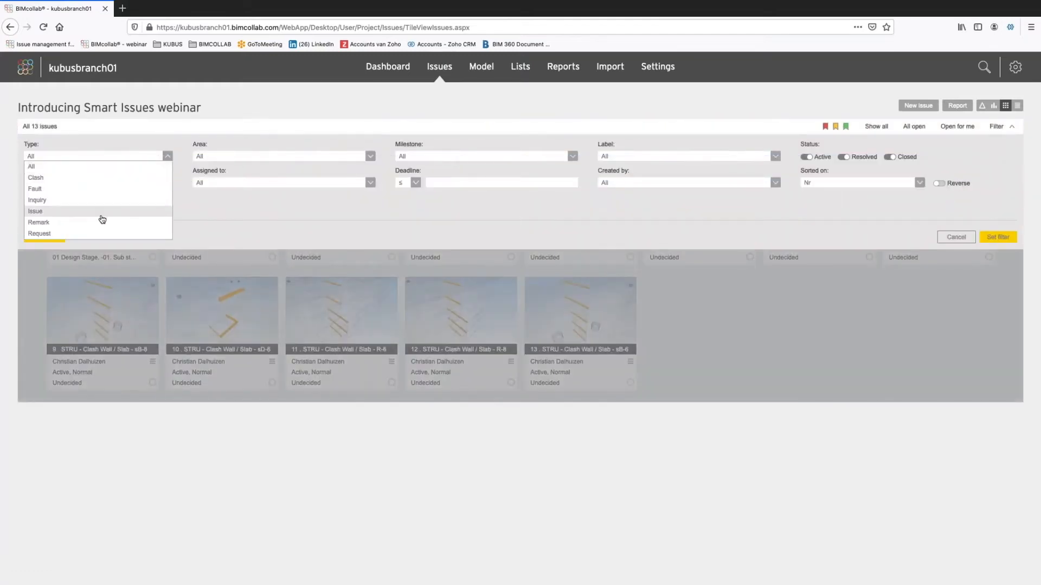
left_click(107, 179)
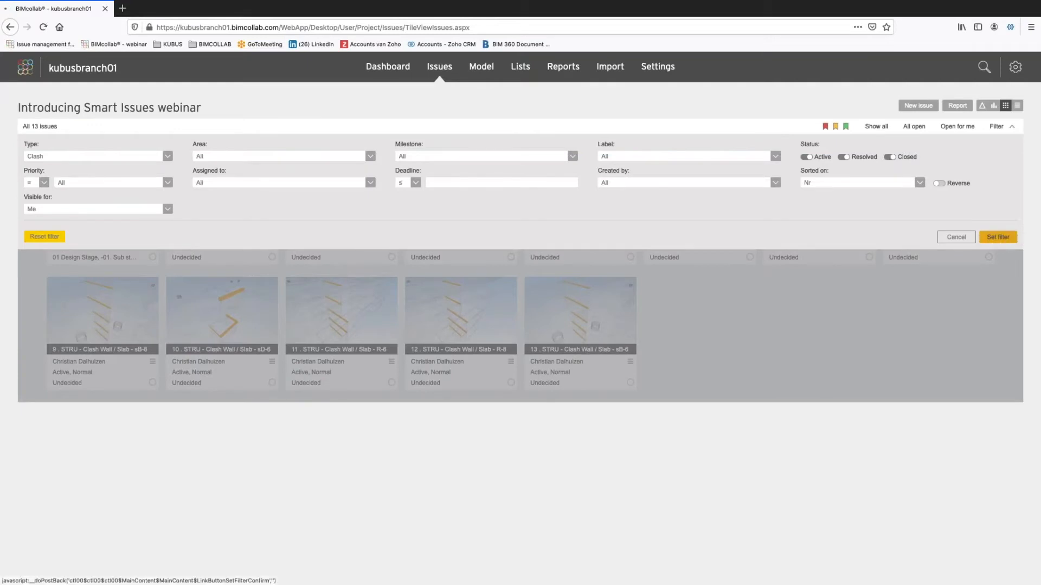
left_click(997, 238)
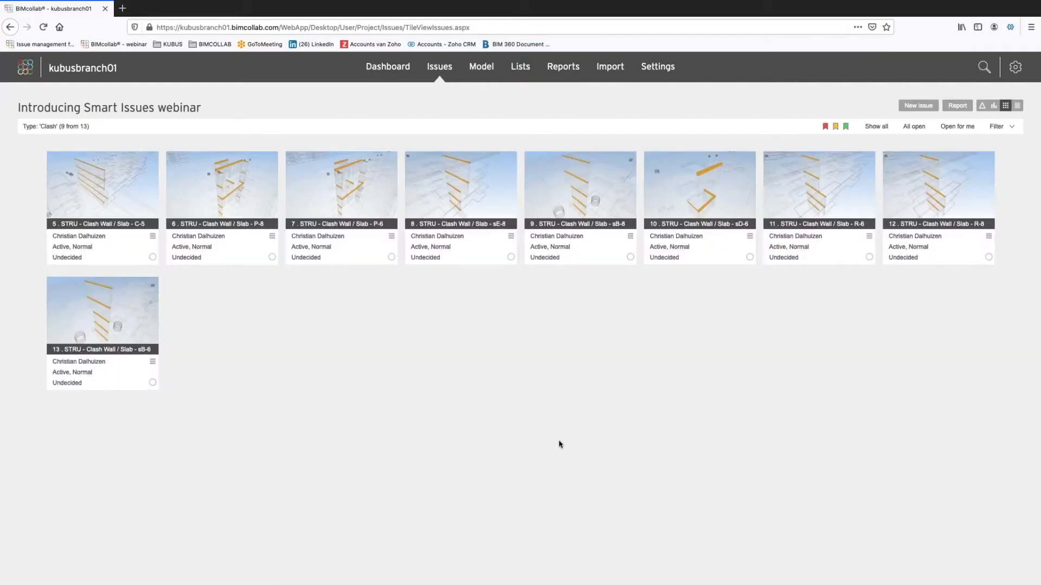
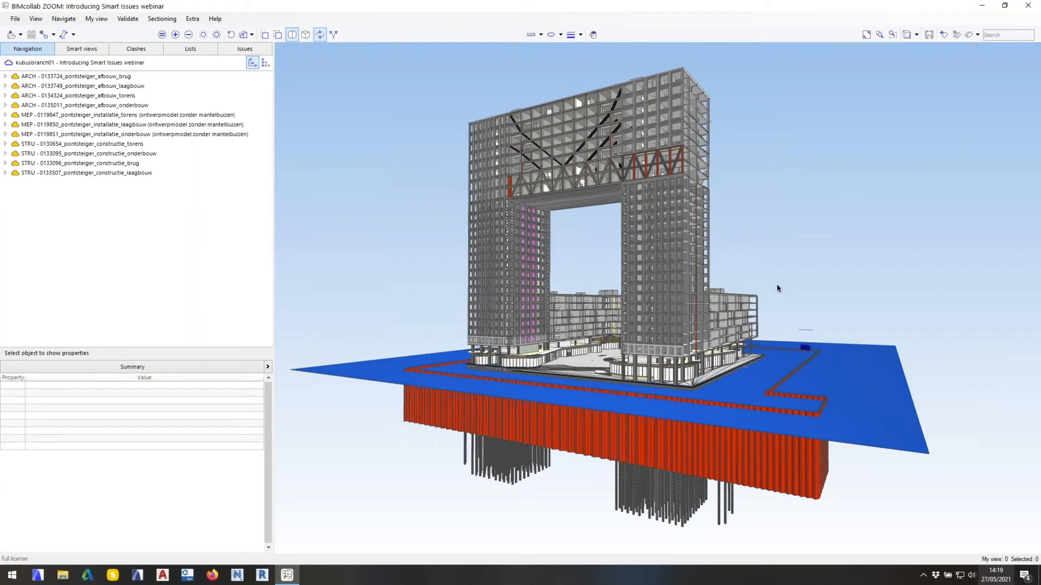
Open the project's issues list in BIMcollab ZOOM and filter it to type Clash.
left_click_drag(695, 343, 616, 397)
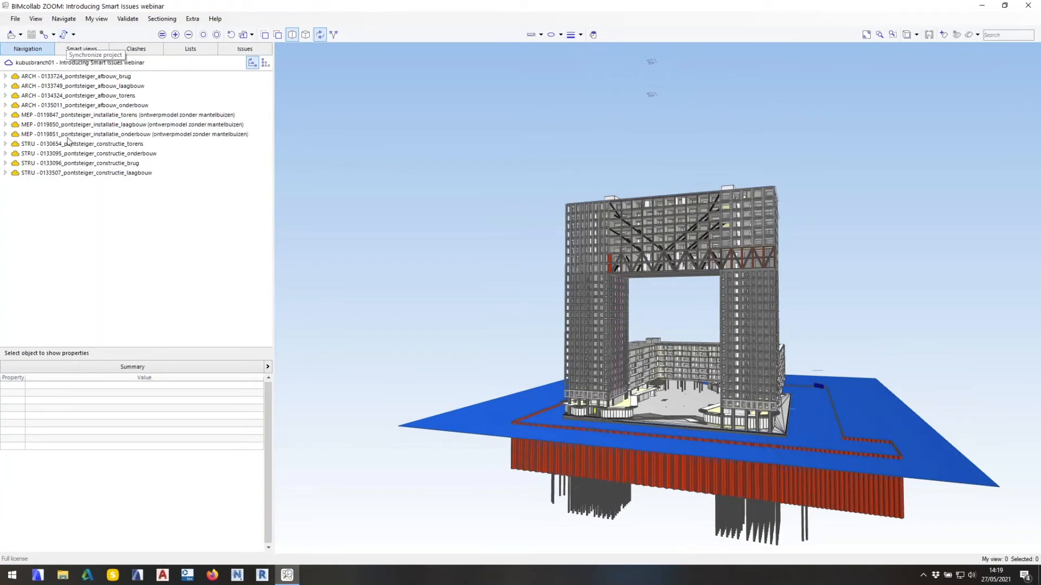
left_click_drag(656, 394, 586, 412)
left_click(245, 48)
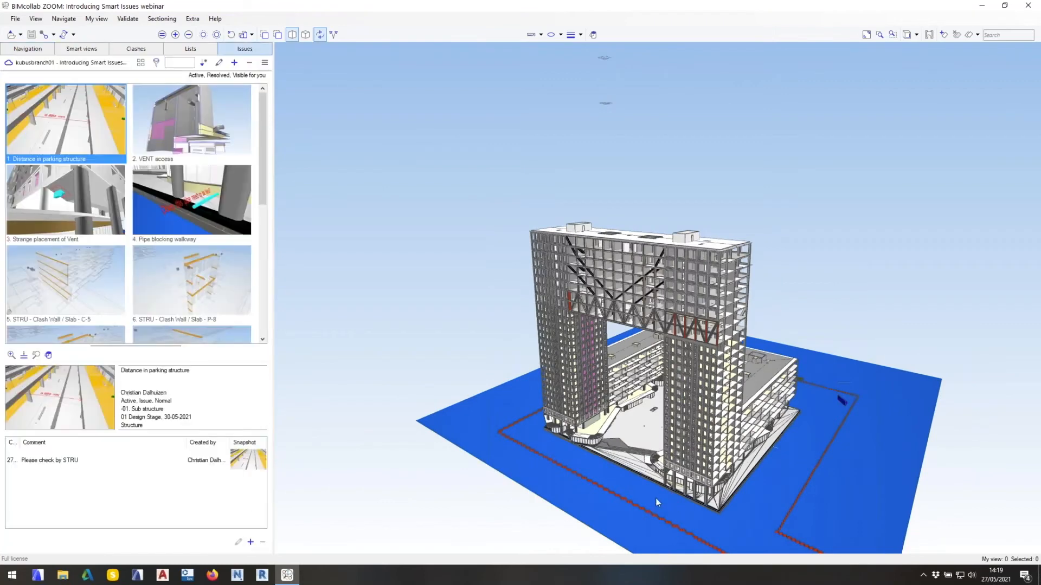
left_click_drag(691, 467, 706, 423)
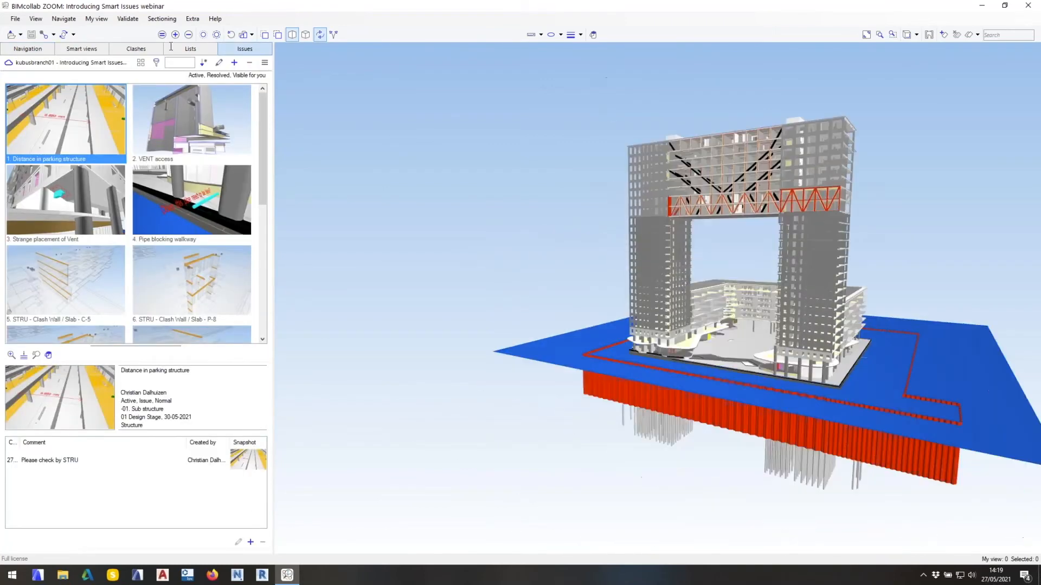
left_click(156, 62)
left_click(197, 76)
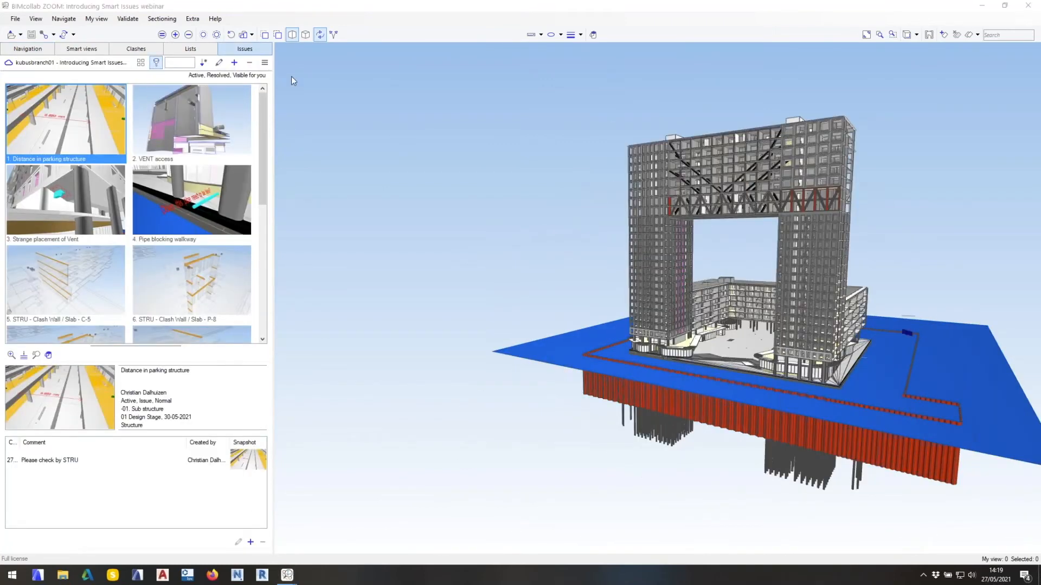
left_click(453, 205)
left_click(456, 217)
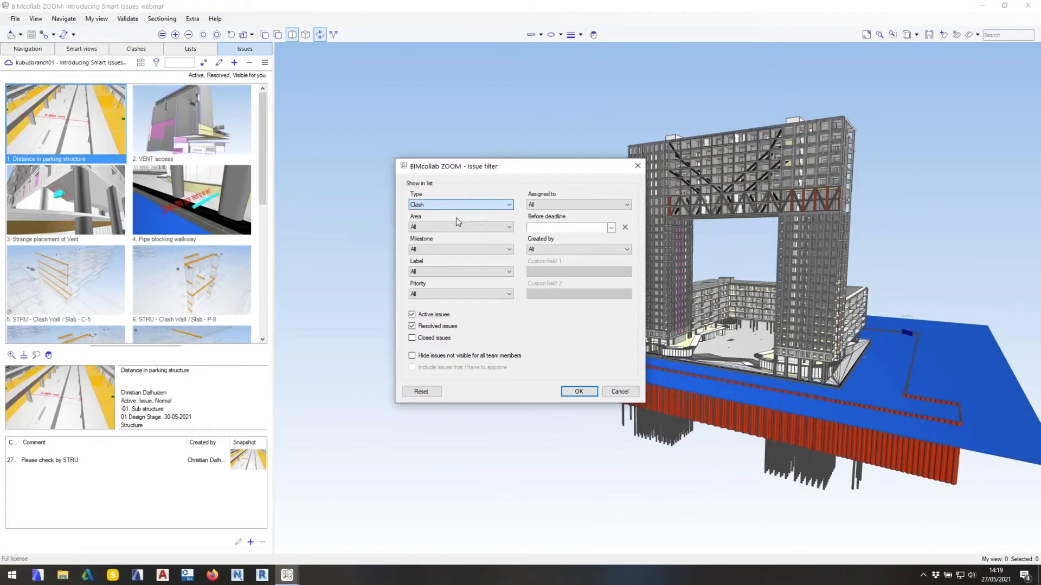
left_click(578, 392)
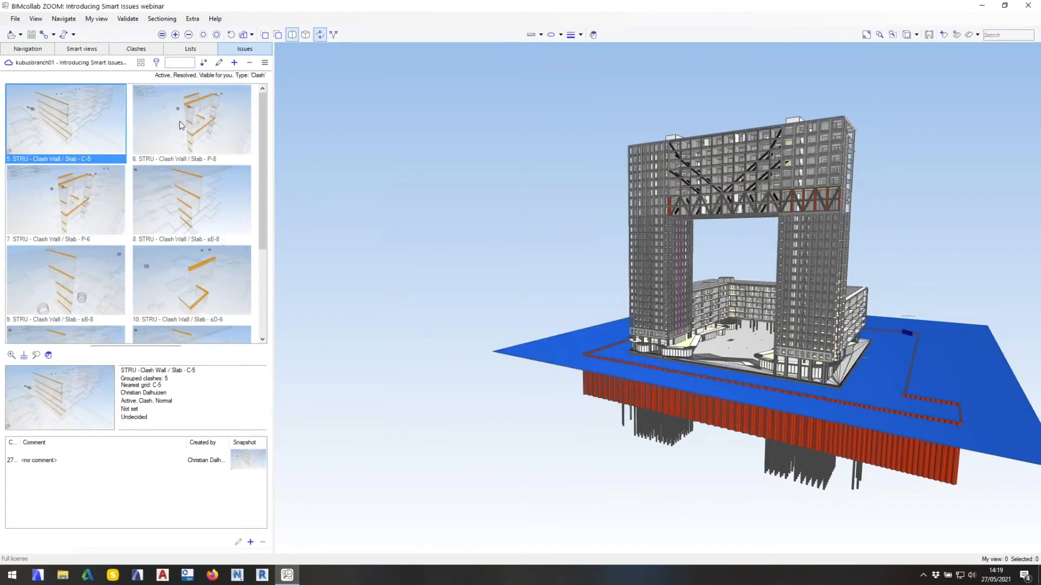
Review the viewpoints of the STRU - Clash Wall / Slab issues for grids P-8, sE-8 and sB-8.
left_click(195, 128)
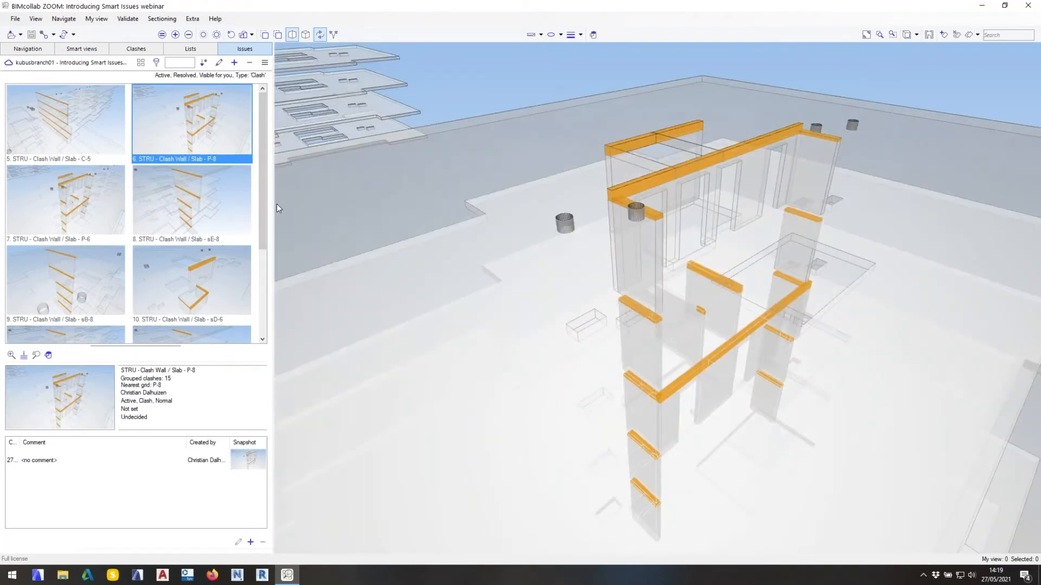
left_click(191, 201)
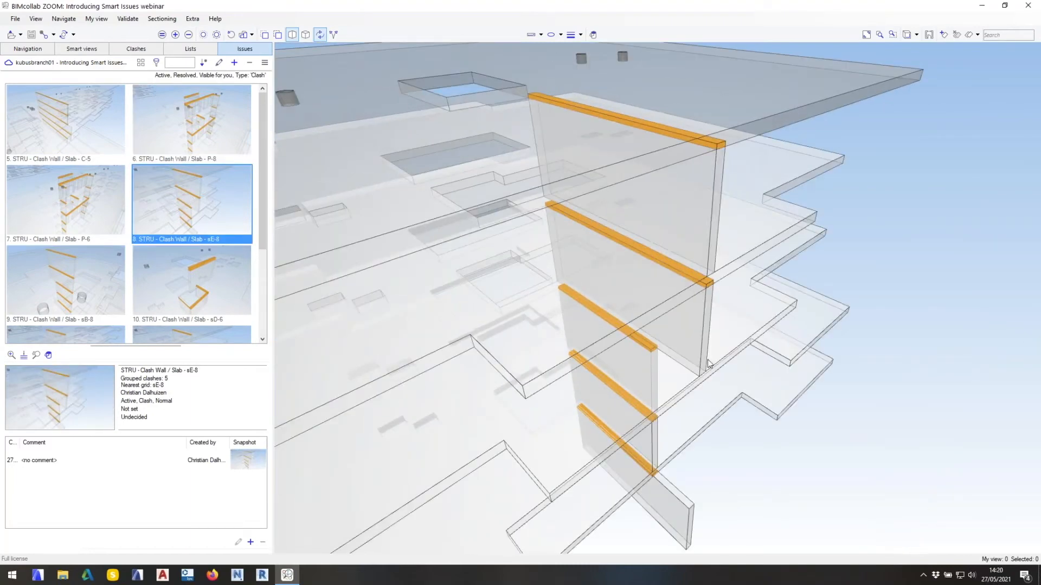
left_click_drag(646, 360, 614, 343)
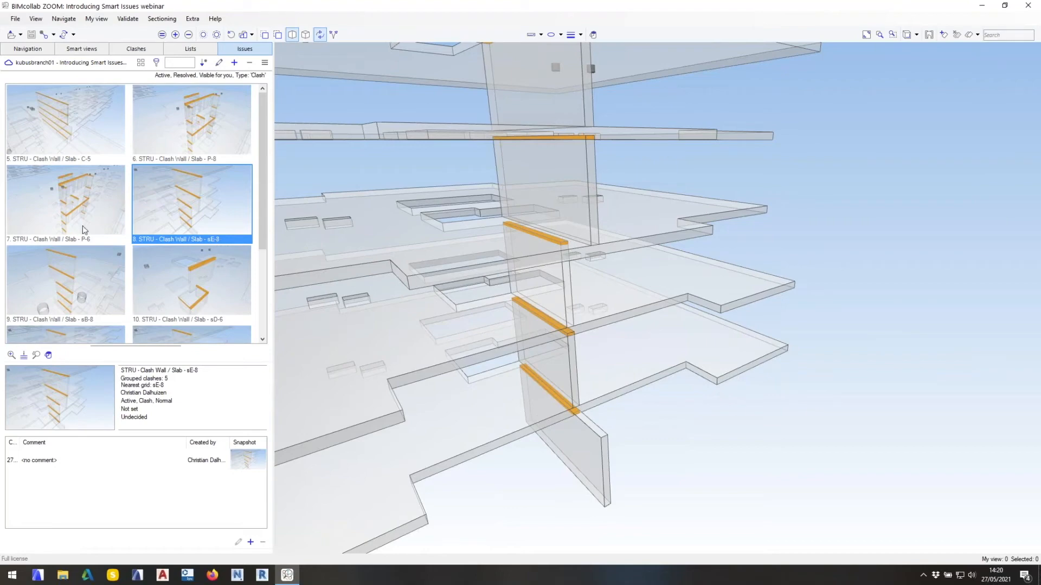
left_click(81, 270)
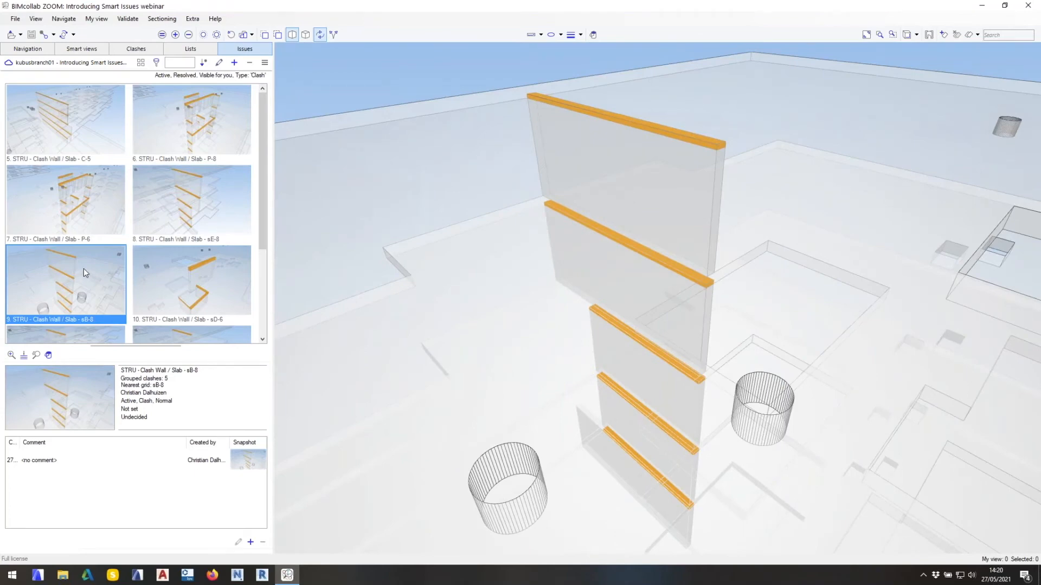
Run the clash rules and show the results of the structural rule STRU - Clash Wall / Slab.
left_click(136, 49)
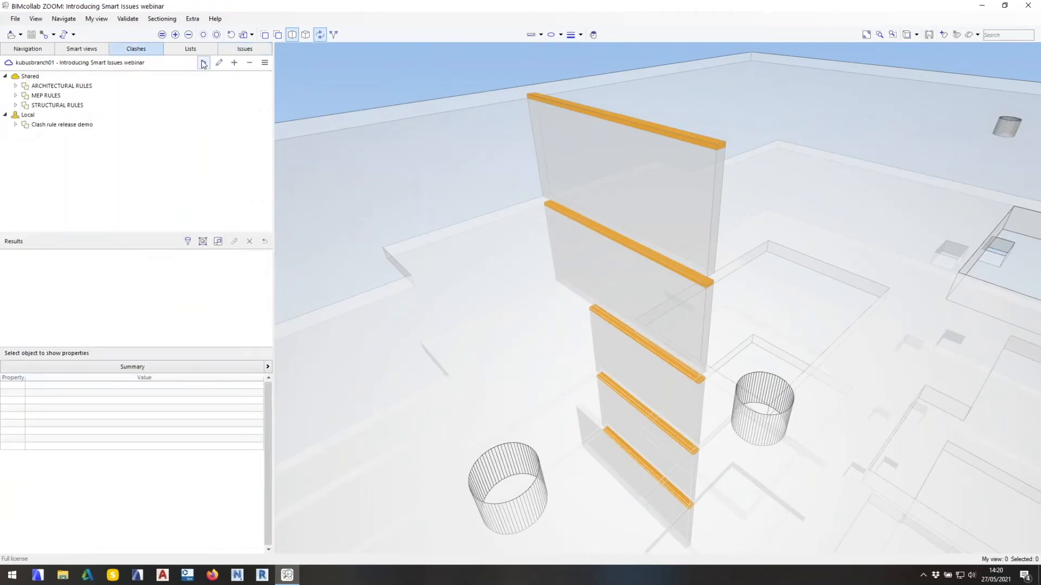
left_click(203, 62)
left_click(16, 105)
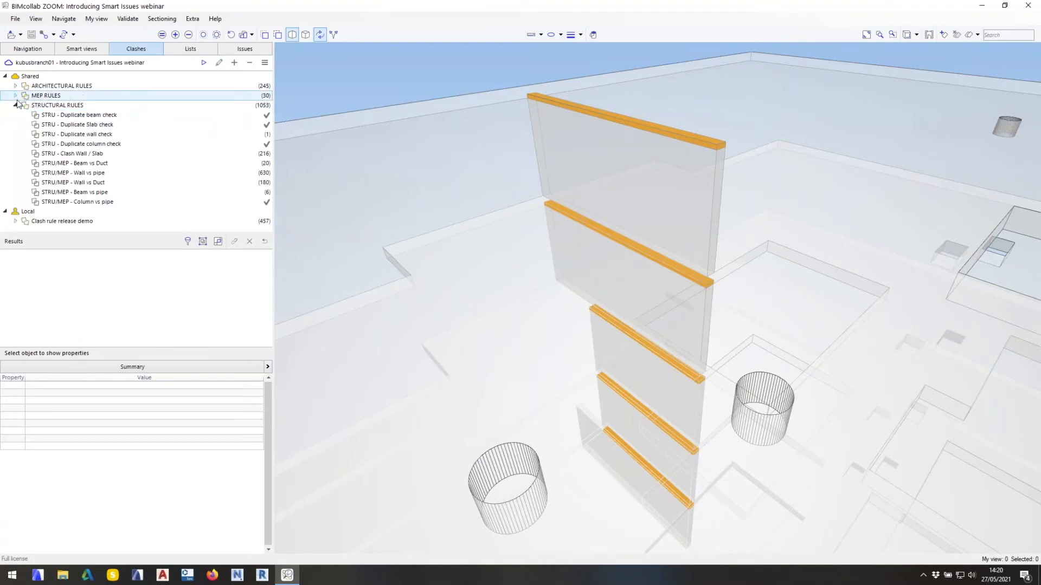
left_click(94, 154)
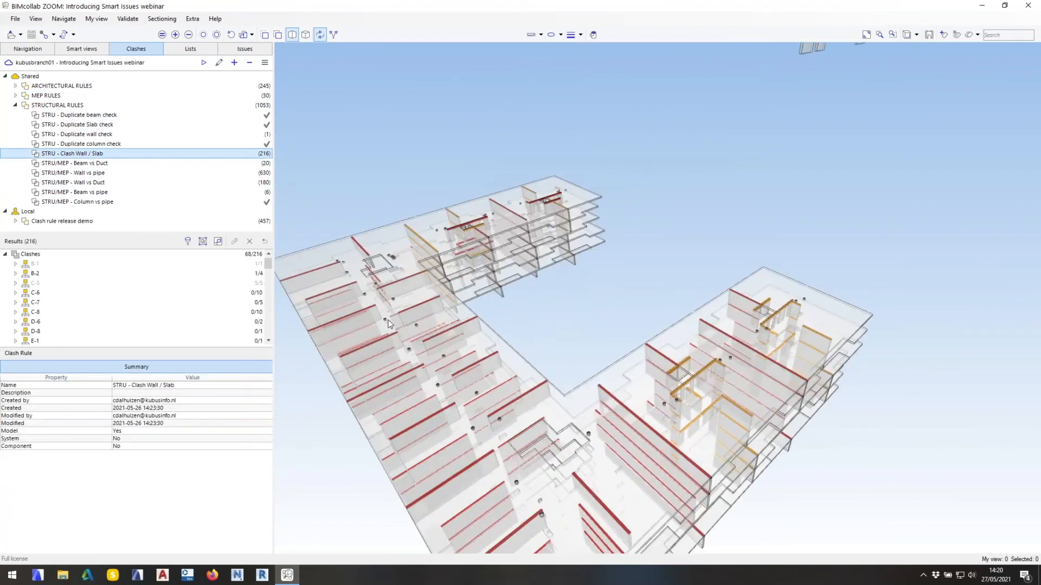
left_click_drag(442, 310, 385, 379)
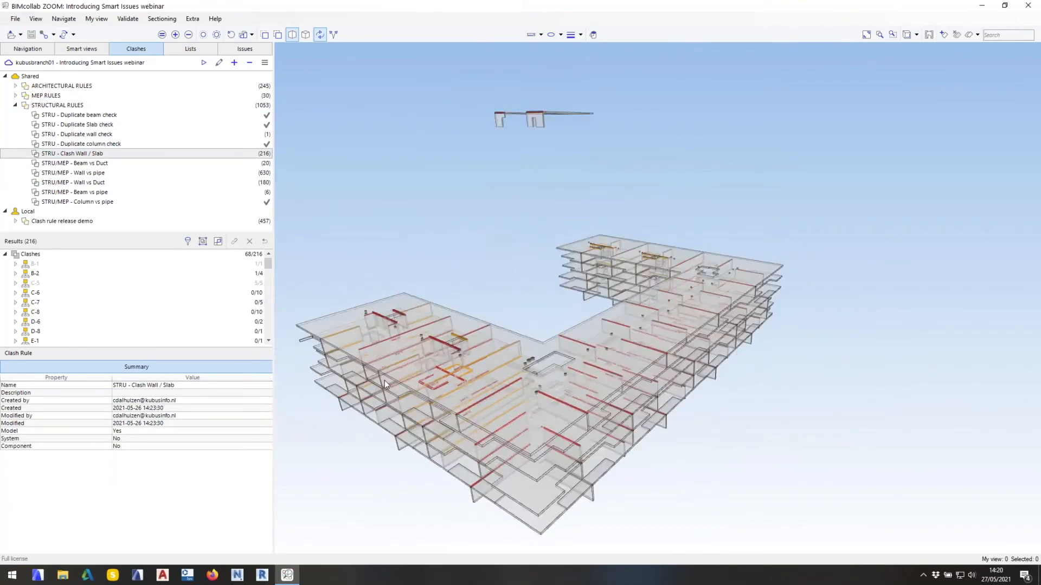
scroll(385, 379, "up", 4)
Examine the reported clashes in grid group C-5 and list the individual clashes of groups C-5 and B-2.
left_click(71, 282)
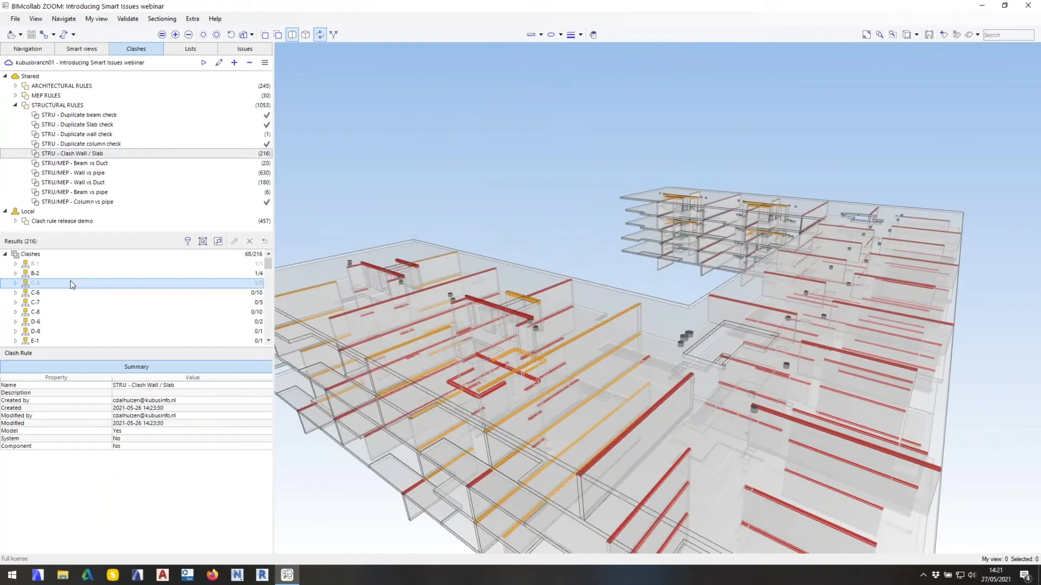
left_click(15, 283)
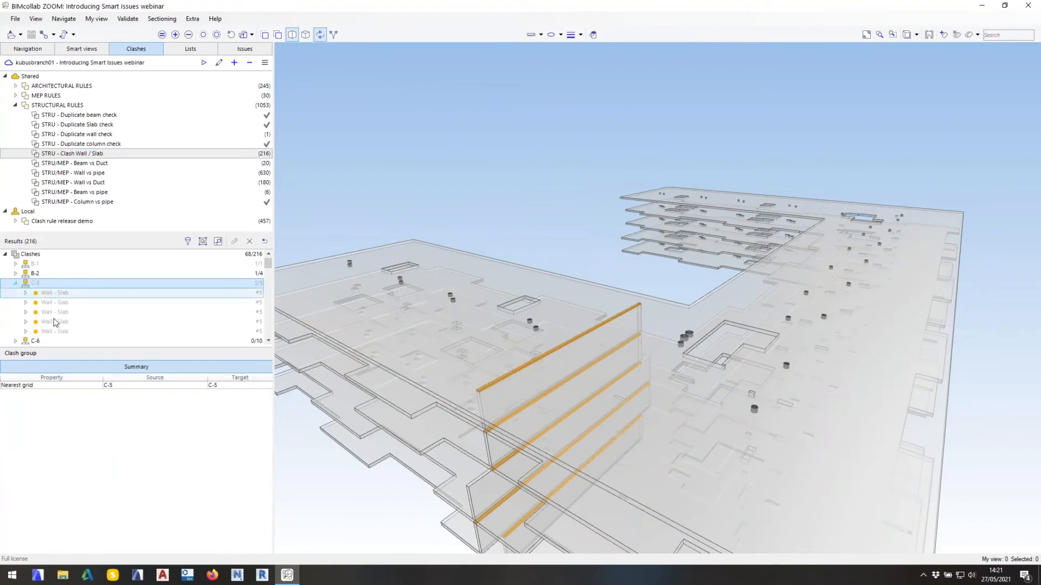
left_click(15, 274)
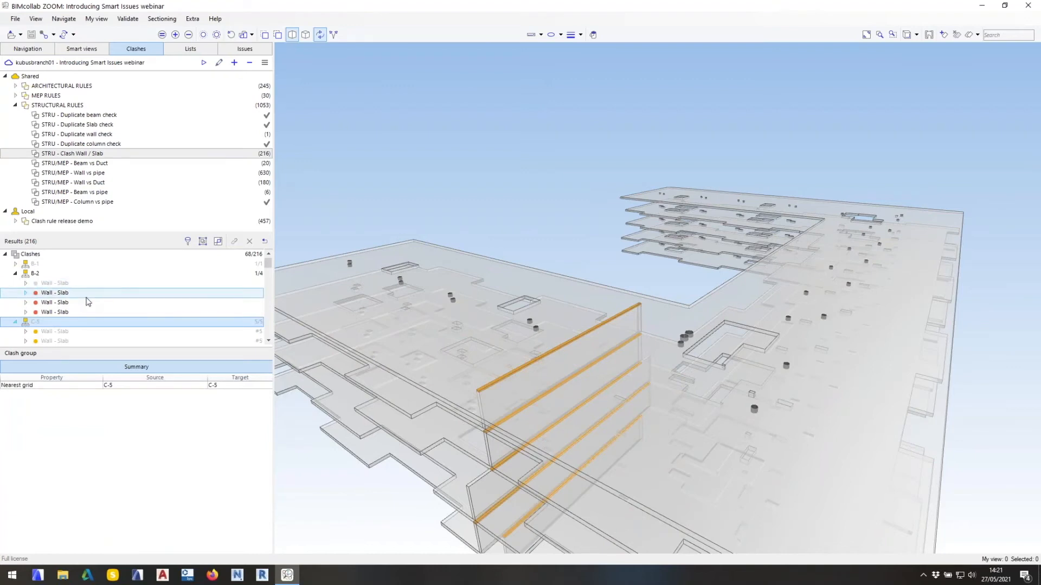
left_click_drag(685, 378, 551, 354)
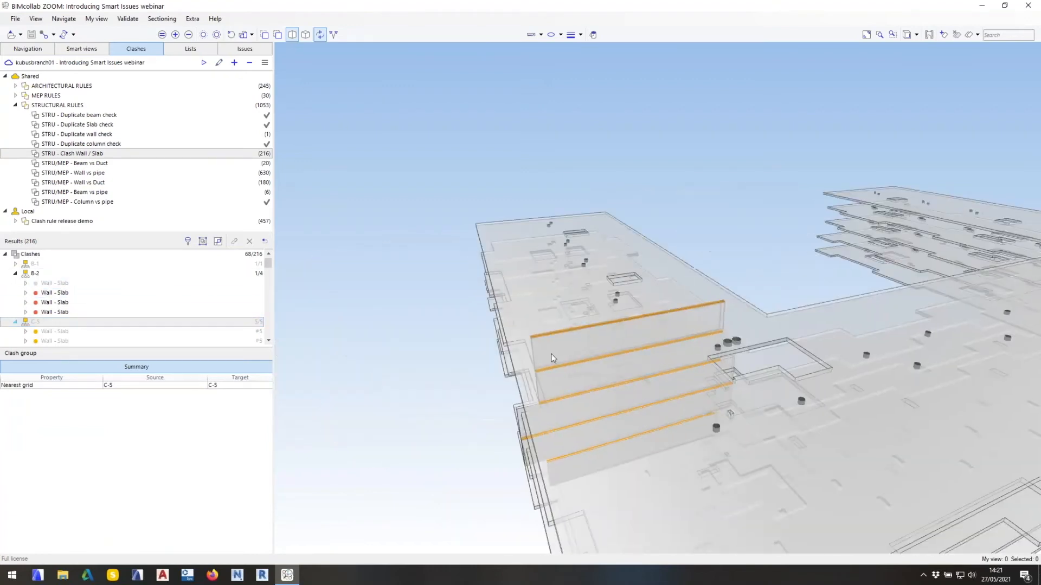
Collapse the expanded grid groups, view all wall and slab clashes together and bring the whole building model back into view.
left_click(31, 254)
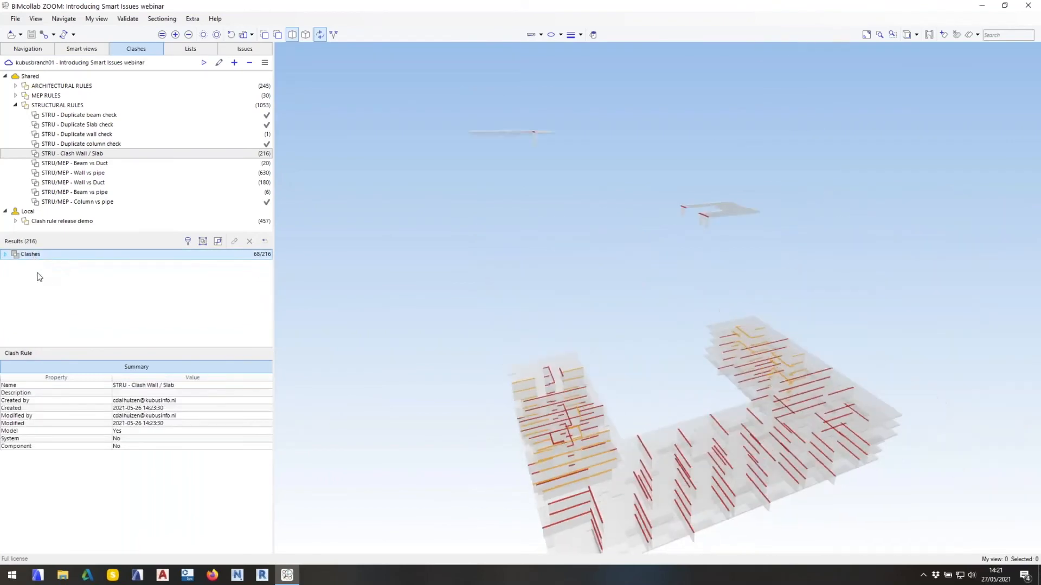
left_click(15, 273)
left_click(15, 283)
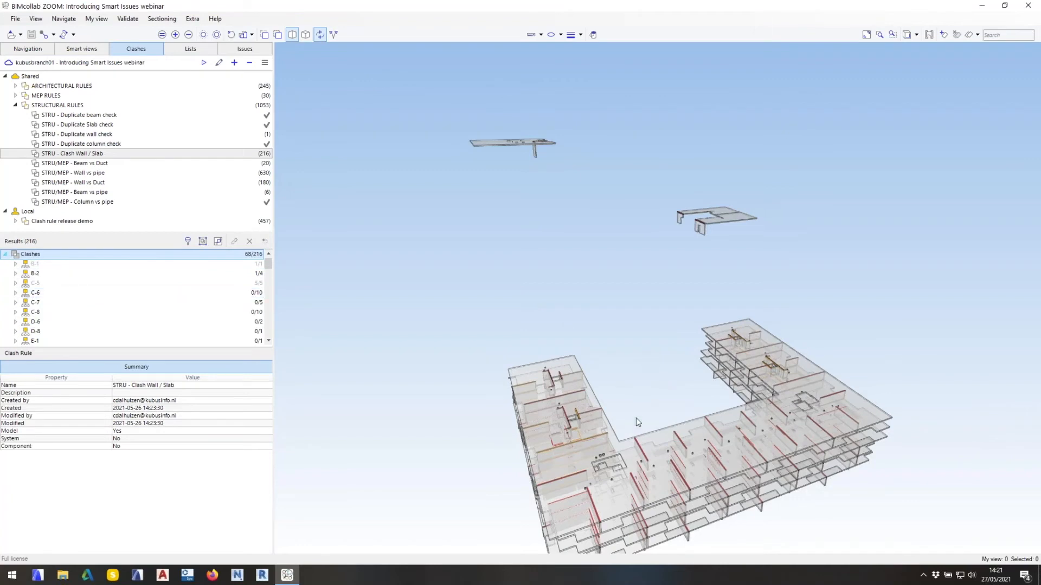
left_click_drag(643, 421, 677, 396)
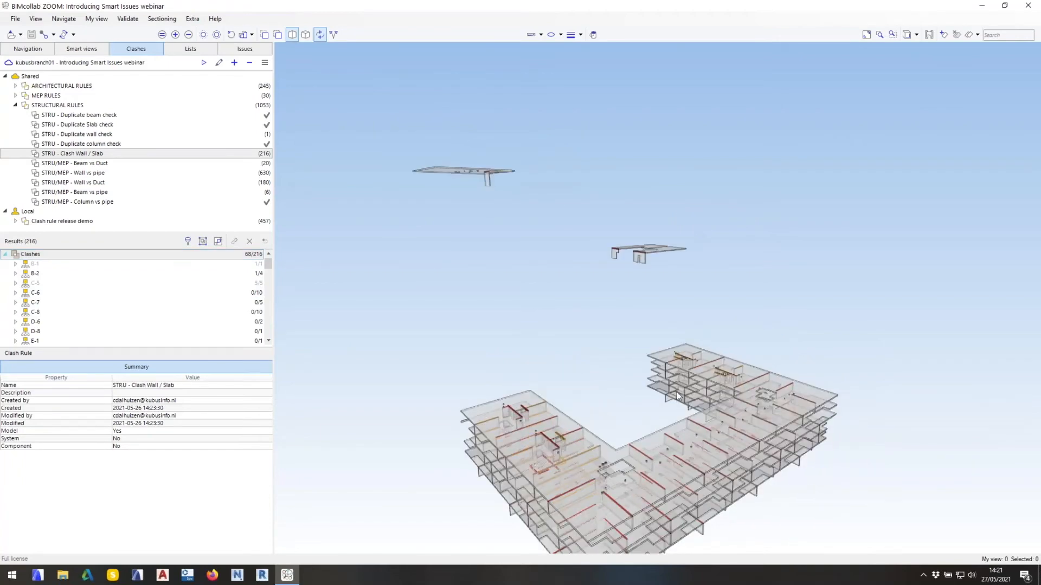
key("Home")
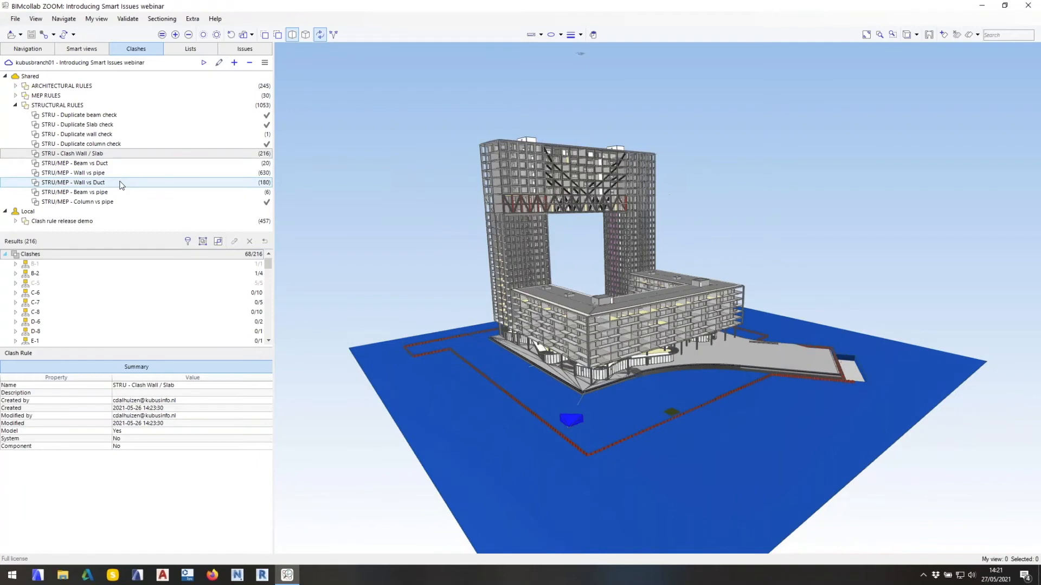
Show the results of the STRU/MEP - Wall vs Duct rule and inspect the clashes in group D-12.
left_click(119, 184)
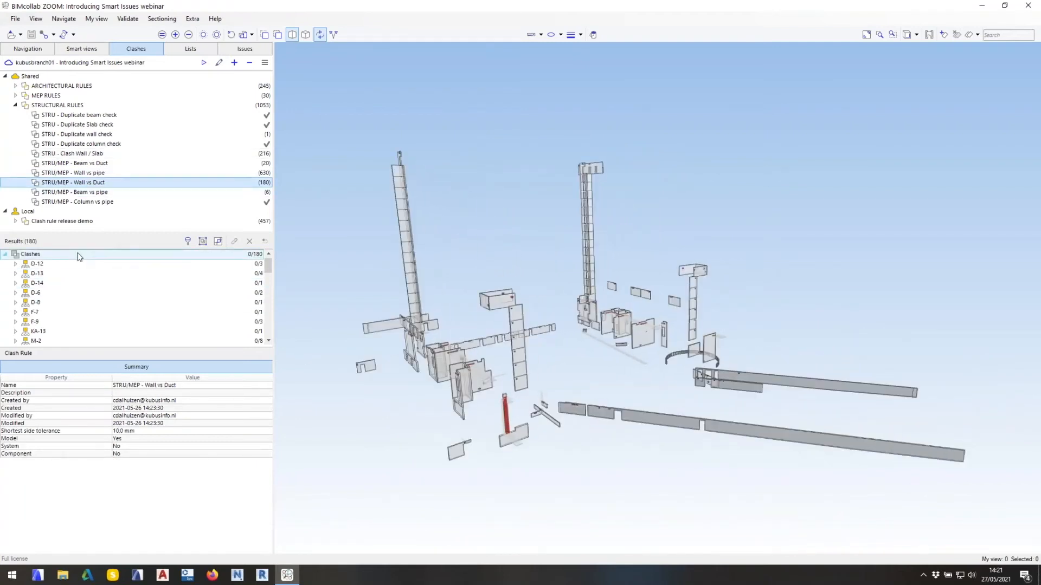
double_click(57, 264)
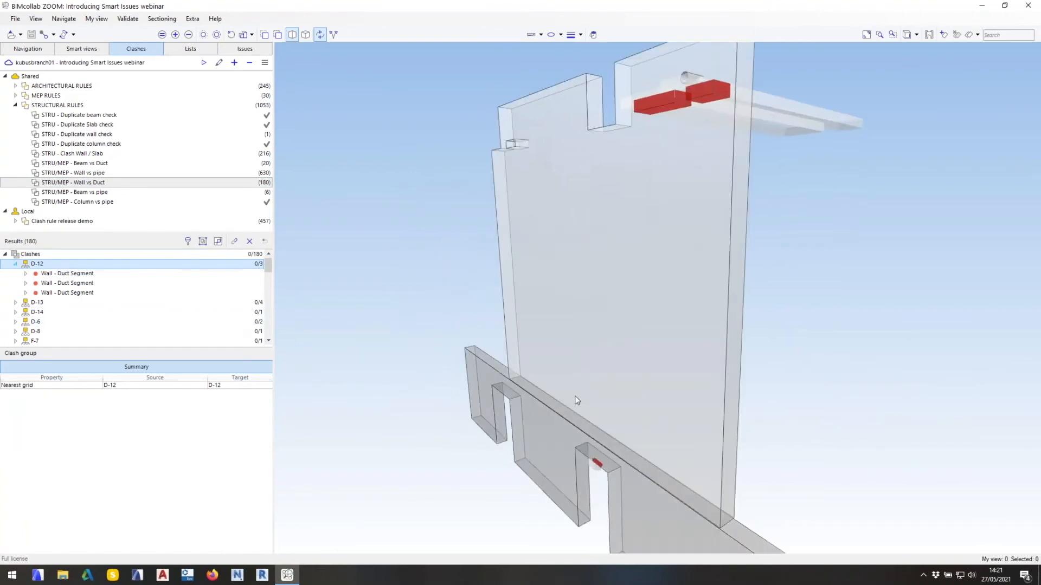
left_click_drag(570, 395, 589, 379)
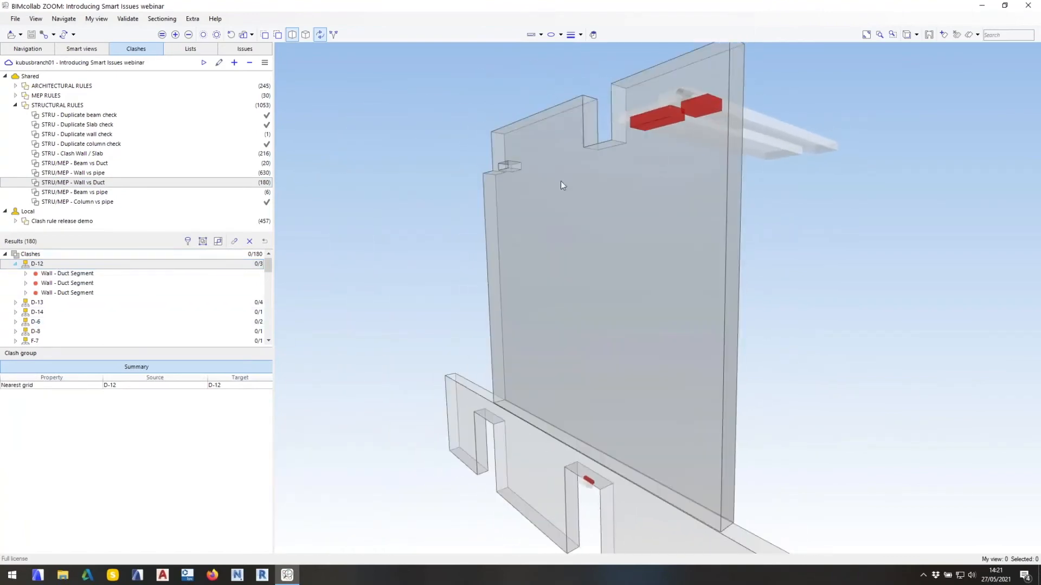
Generate a Clash issue from wall and duct group D-14 with the clash rule name added to its title.
left_click(63, 313)
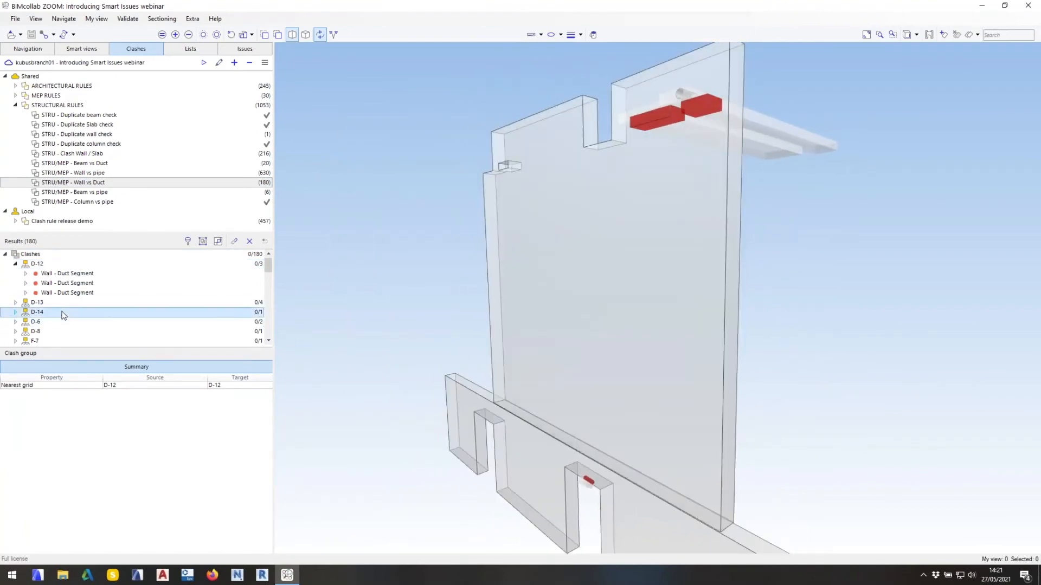
double_click(62, 313)
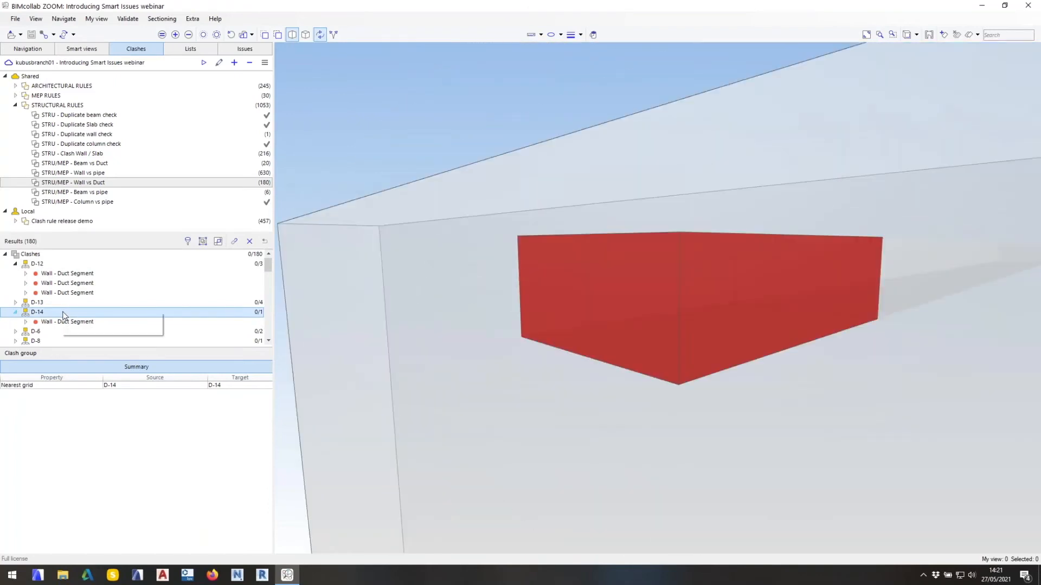
left_click(86, 329)
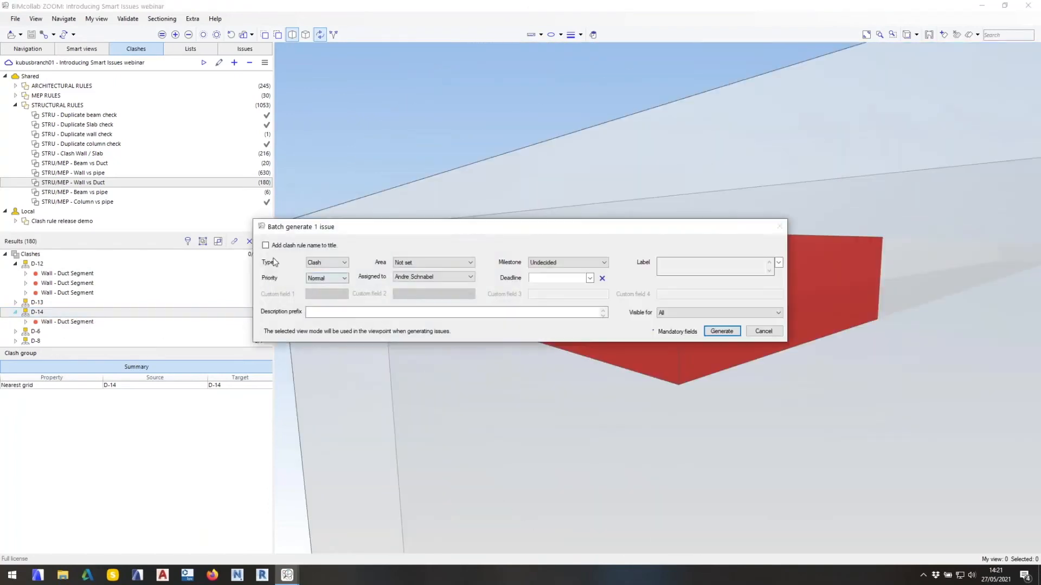
left_click(282, 247)
left_click(722, 331)
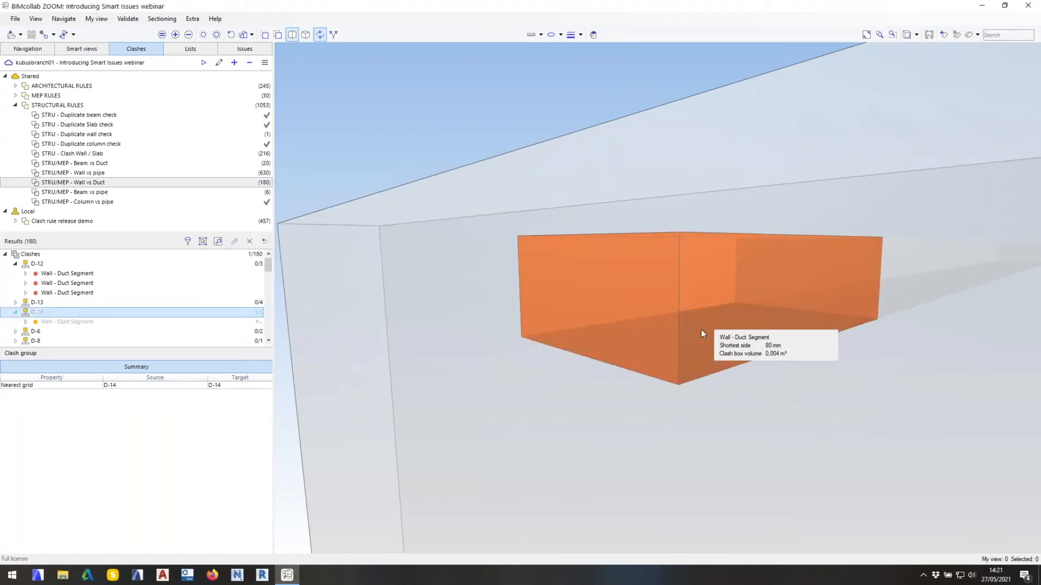
Enlarge the clash results list and inspect the wall and duct clashes in group M-2.
scroll(90, 312, "down", 8)
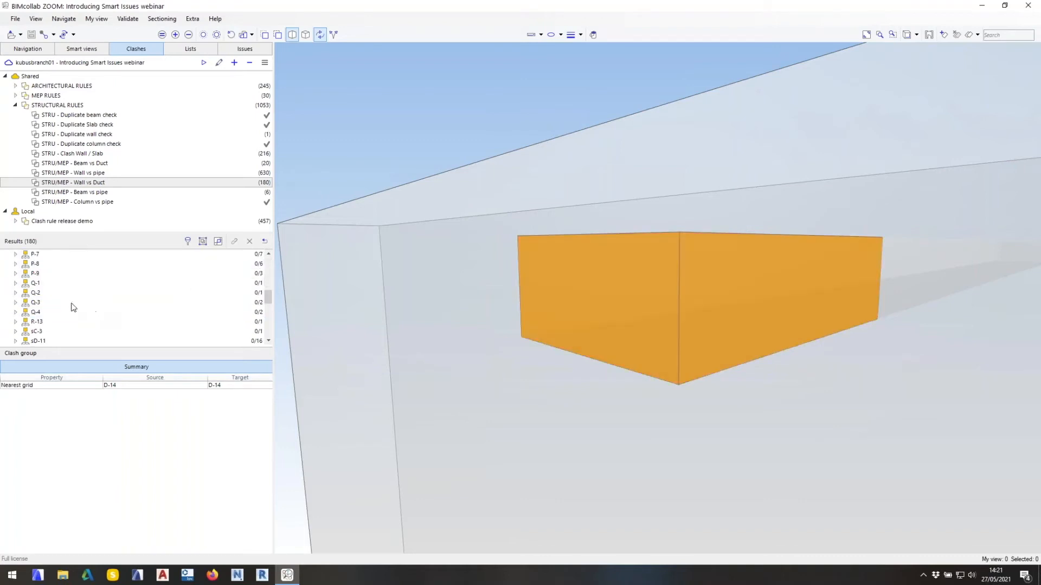
left_click_drag(87, 347, 81, 475)
scroll(59, 381, "up", 10)
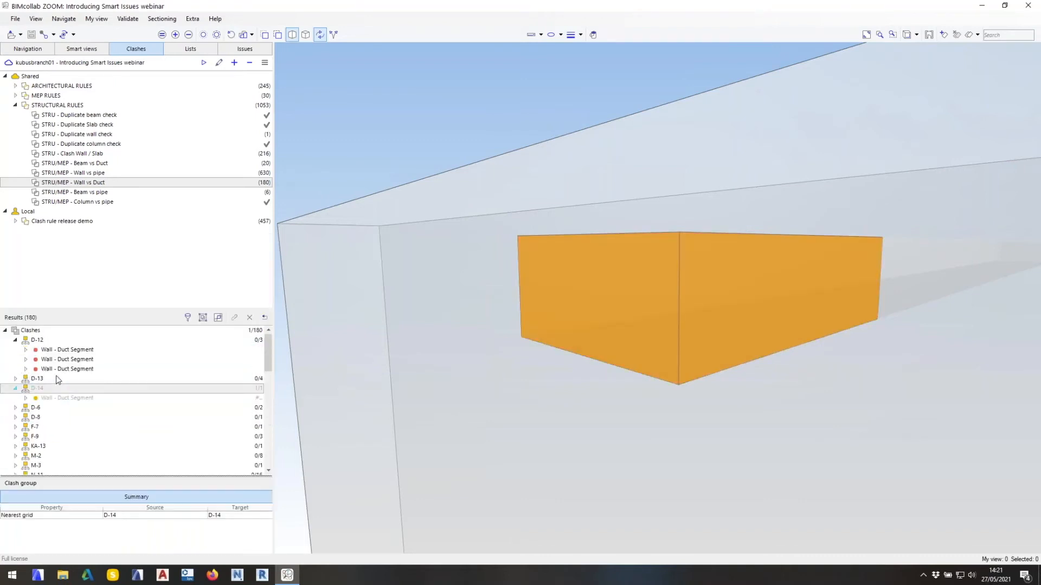
left_click(58, 457)
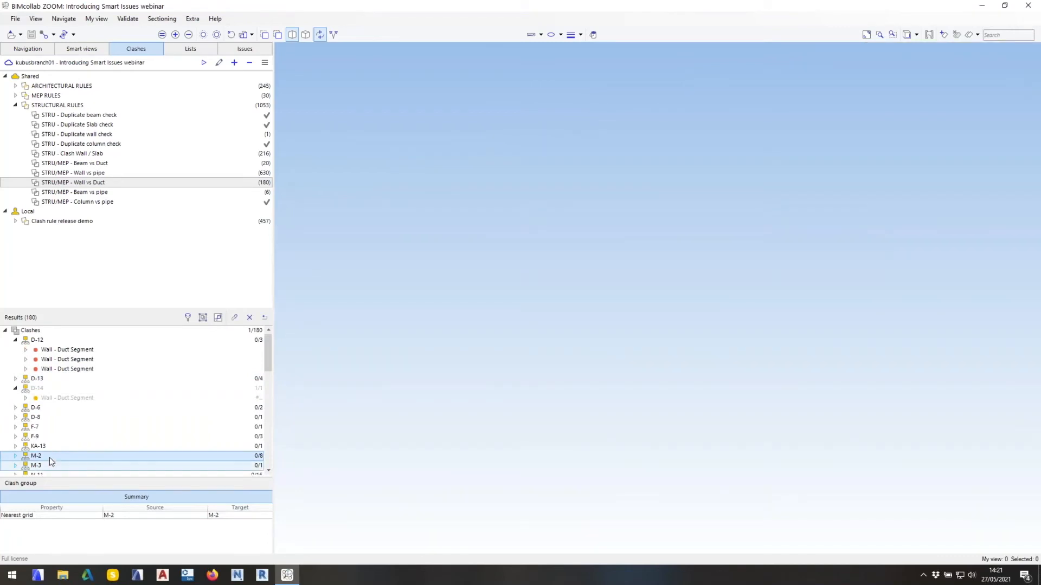
double_click(51, 456)
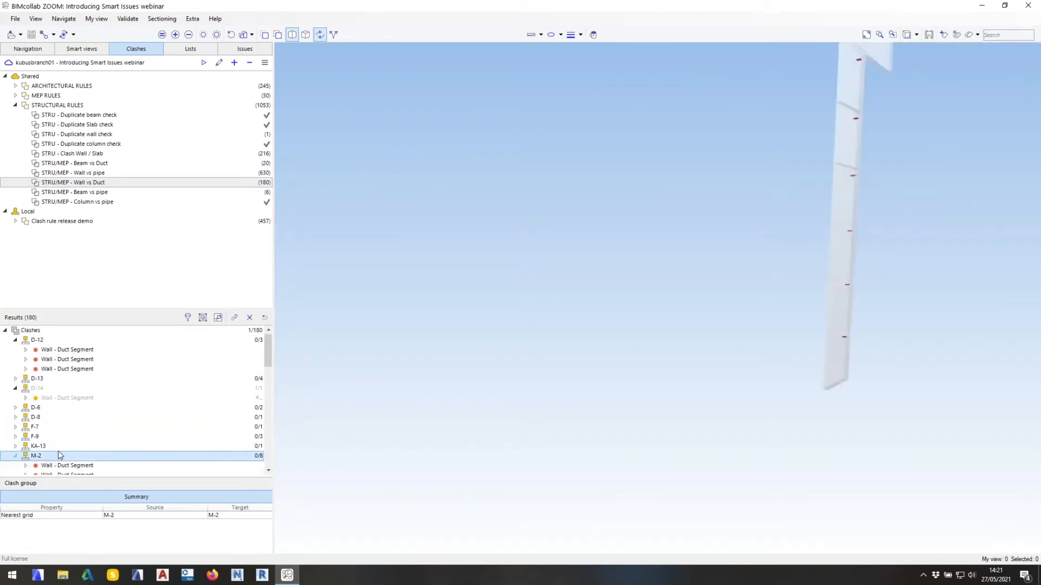
scroll(59, 453, "down", 4)
left_click(57, 437)
Generate Clash issues from wall and duct groups M-2 and M-3 with the clash rule name added to their titles.
key("super")
left_click(167, 224)
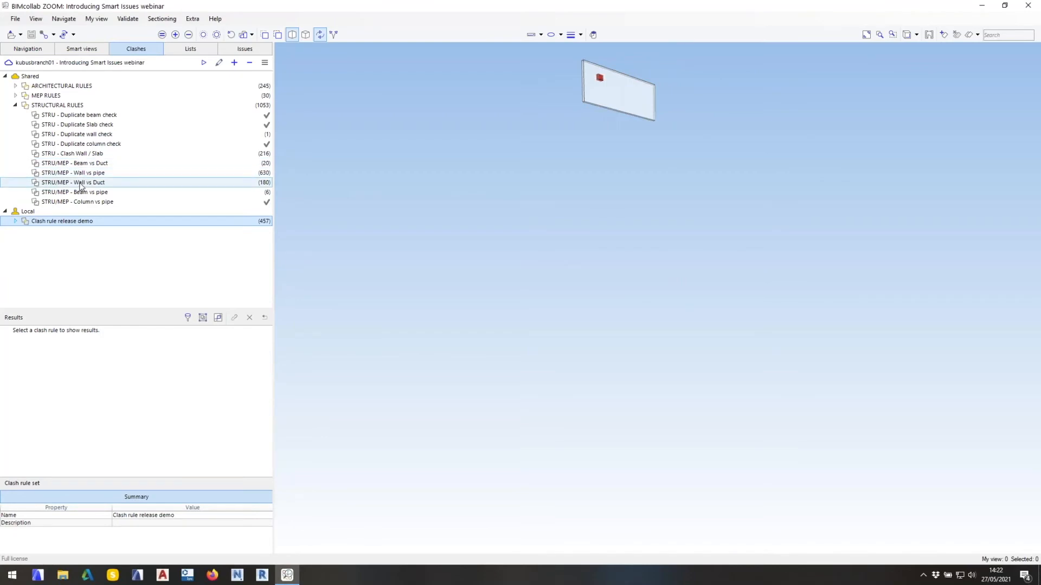
left_click(43, 418)
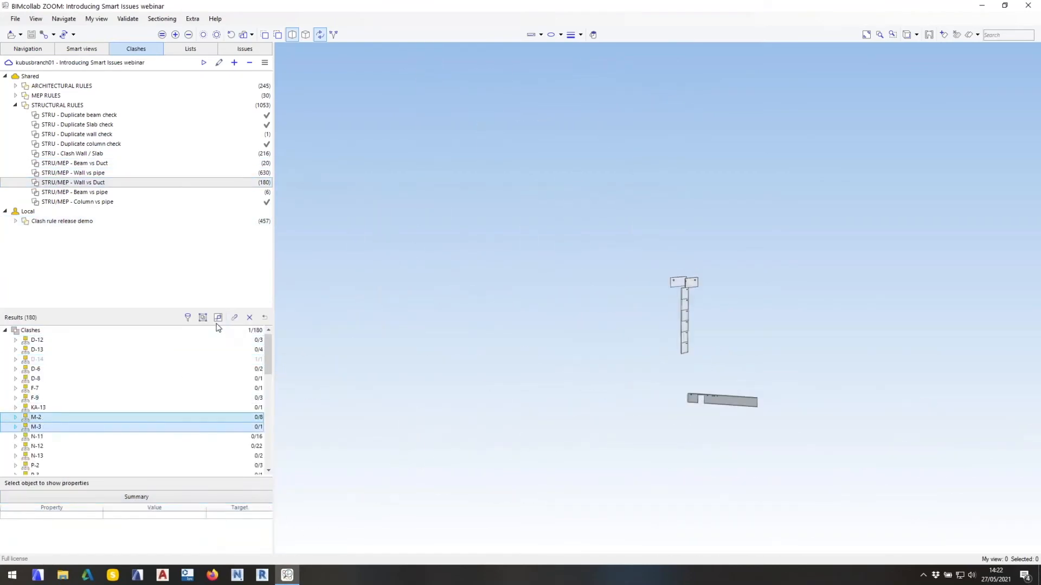
left_click(234, 317)
left_click(325, 245)
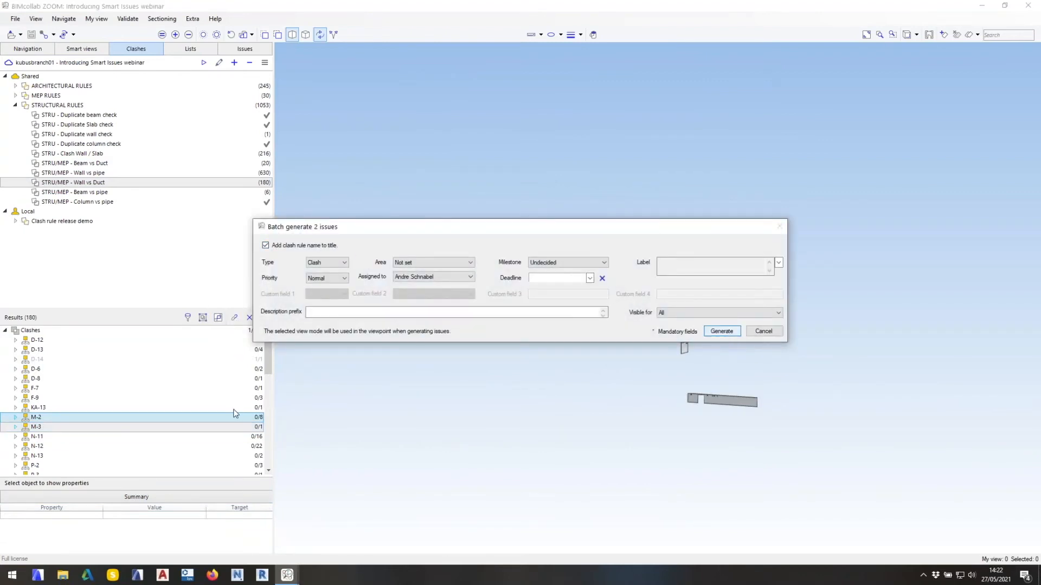
Select the wall and duct clash groups P-2, P-3, P-5, P-6 and P-7 together.
scroll(212, 397, "down", 4)
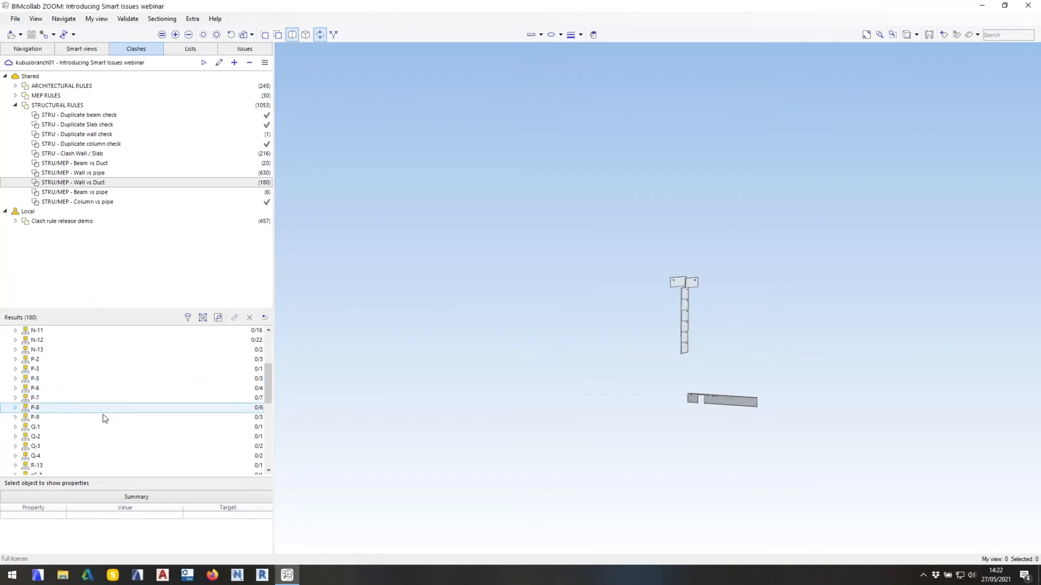
left_click(63, 365)
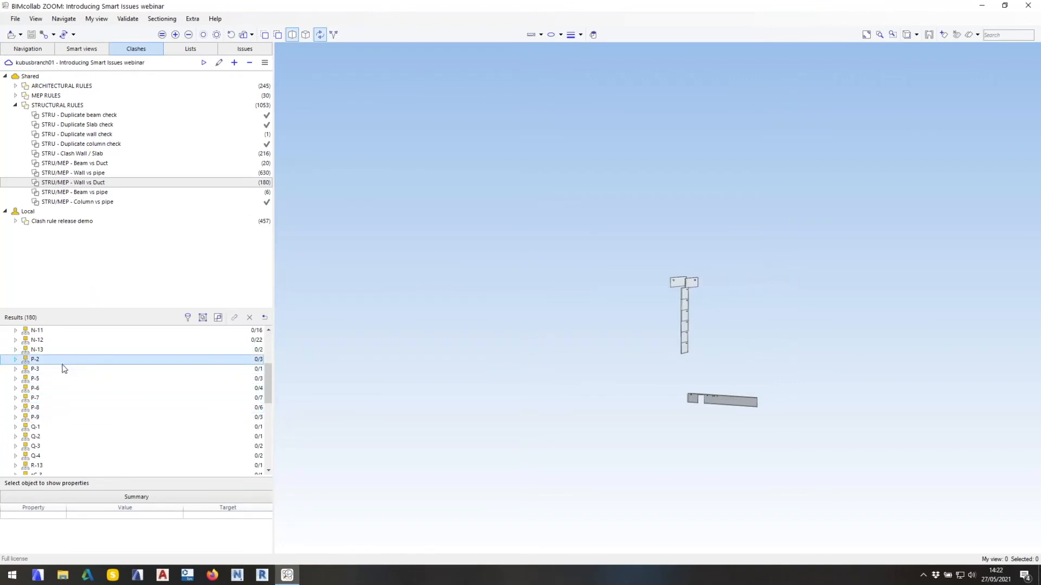
key("alt")
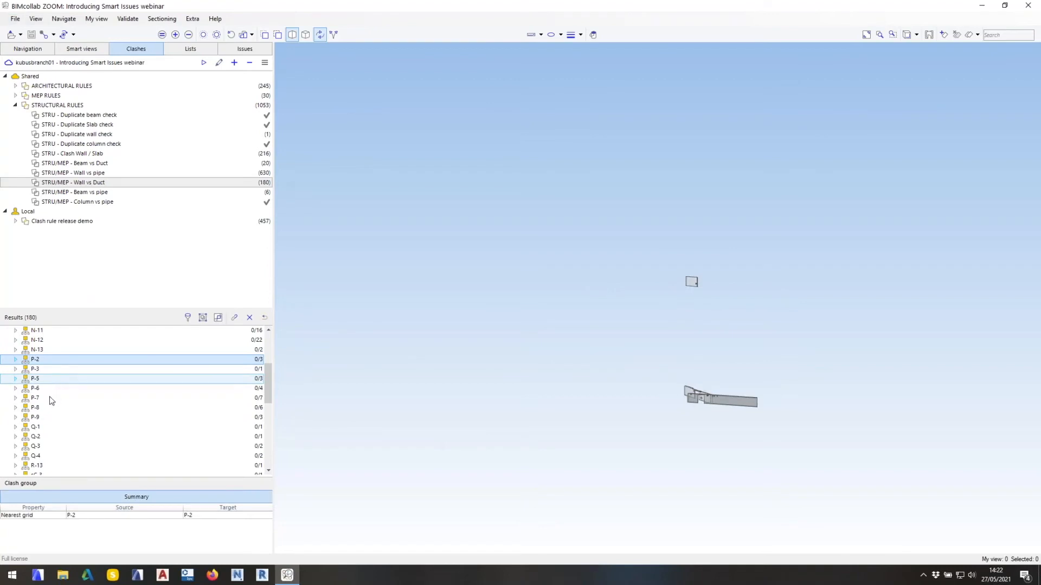
left_click(51, 399, "ctrl")
left_click(44, 389, "ctrl")
left_click(43, 378, "ctrl")
left_click(43, 370, "ctrl")
Add the clash groups sE-12, sE-13, sE-2, sE-3 and sE-6 to the selection.
scroll(62, 417, "down", 8)
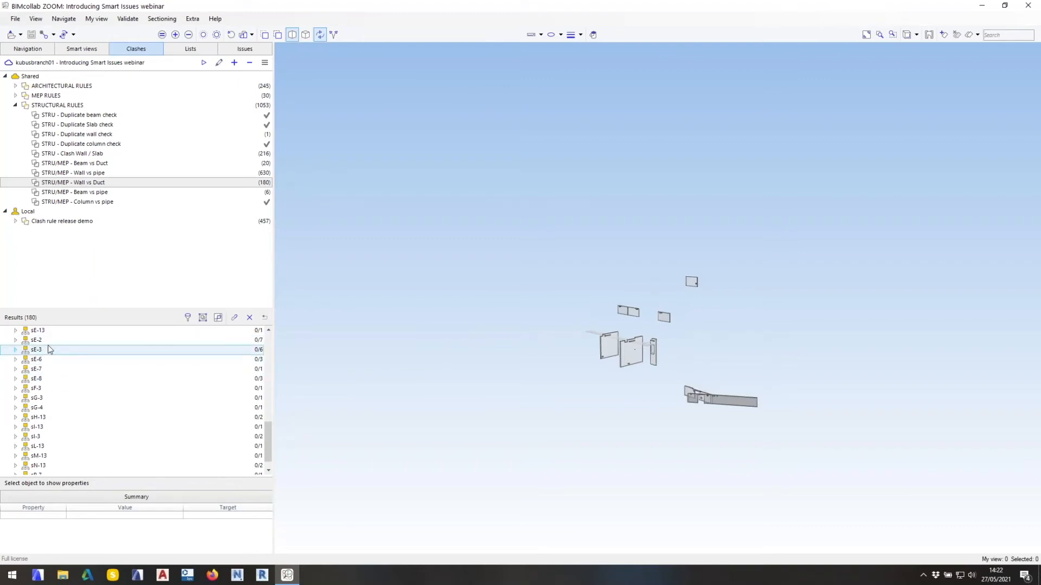
scroll(49, 357, "up", 4)
left_click(48, 426, "ctrl")
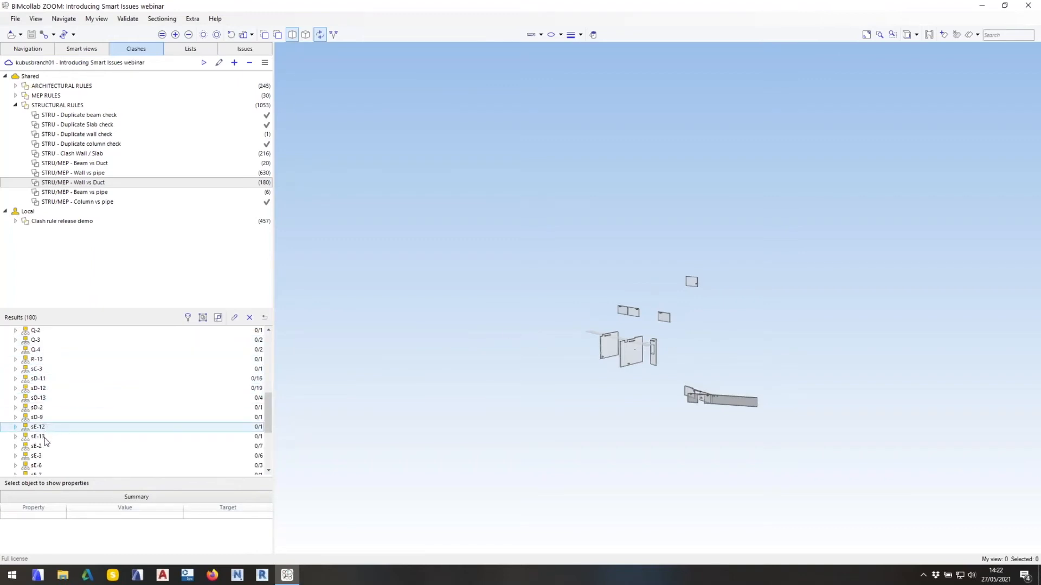
left_click(44, 436, "ctrl")
left_click(45, 447, "ctrl")
left_click(47, 456, "ctrl")
left_click(47, 466, "ctrl")
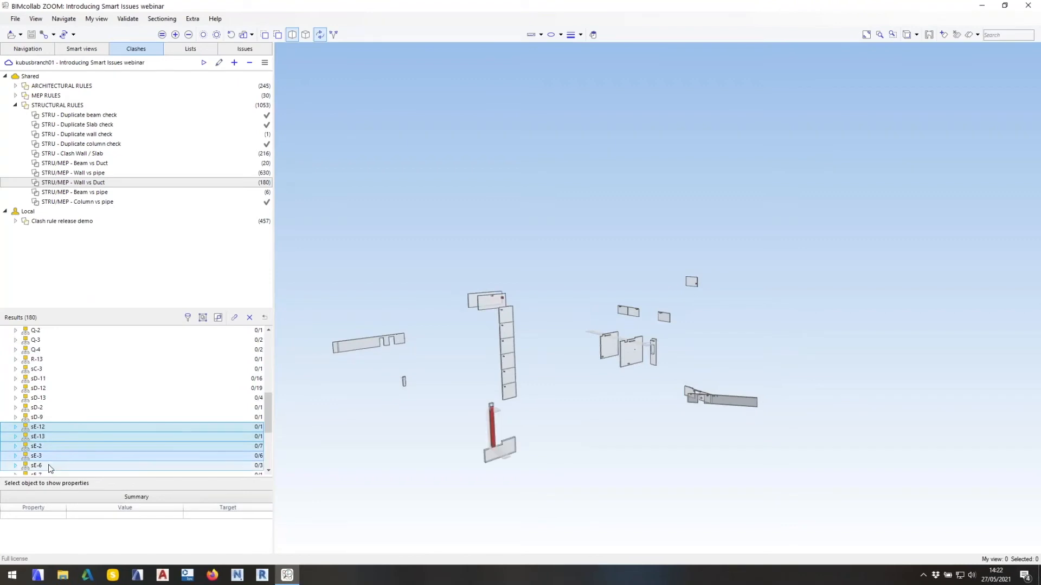
Batch generate Clash issues from the selected groups with the clash rule name in their titles, assigned to the other team member.
left_click(234, 318)
left_click(431, 276)
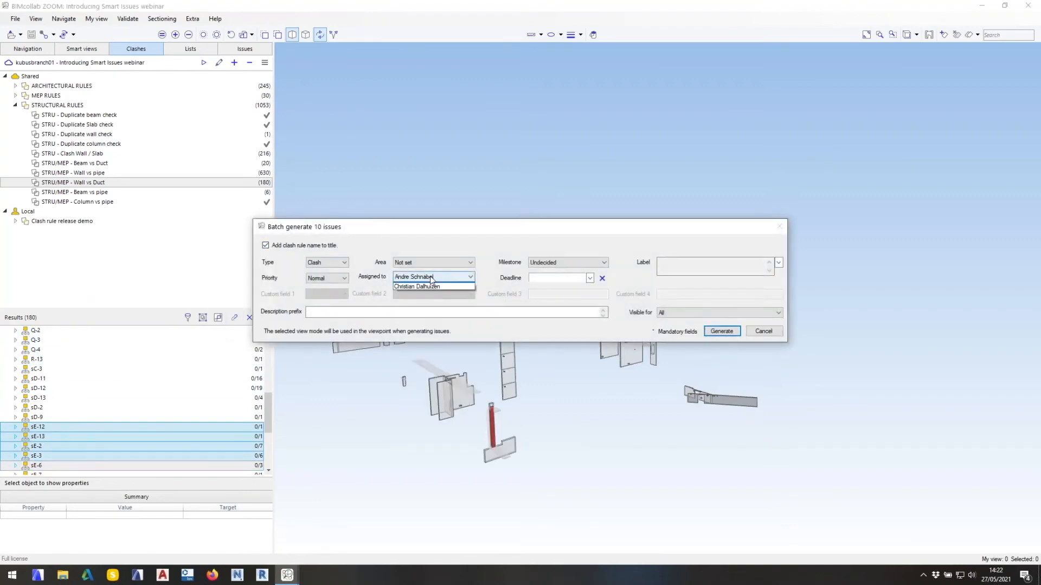
left_click(429, 291)
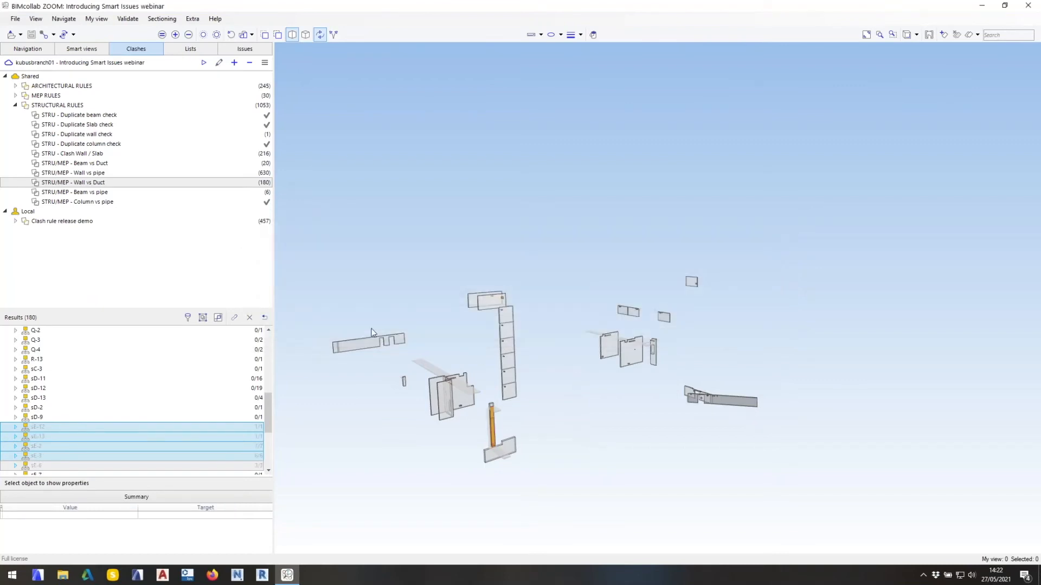
Show the results of the 7.3.2 - FireR 60 vs SupAir rule in the Clash rule release demo set and view its clashes.
mouse_move(378, 348)
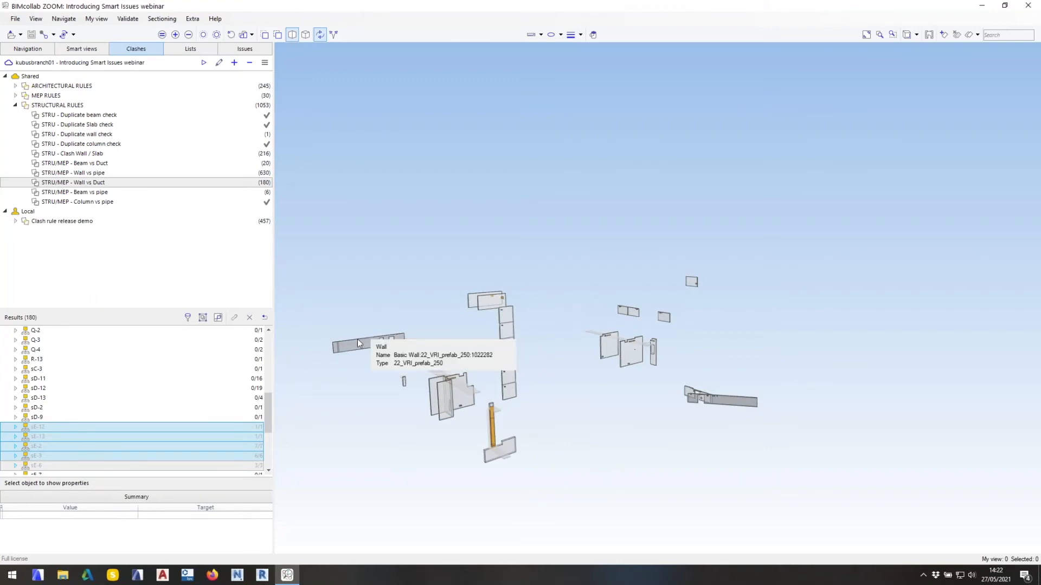
left_click(16, 221)
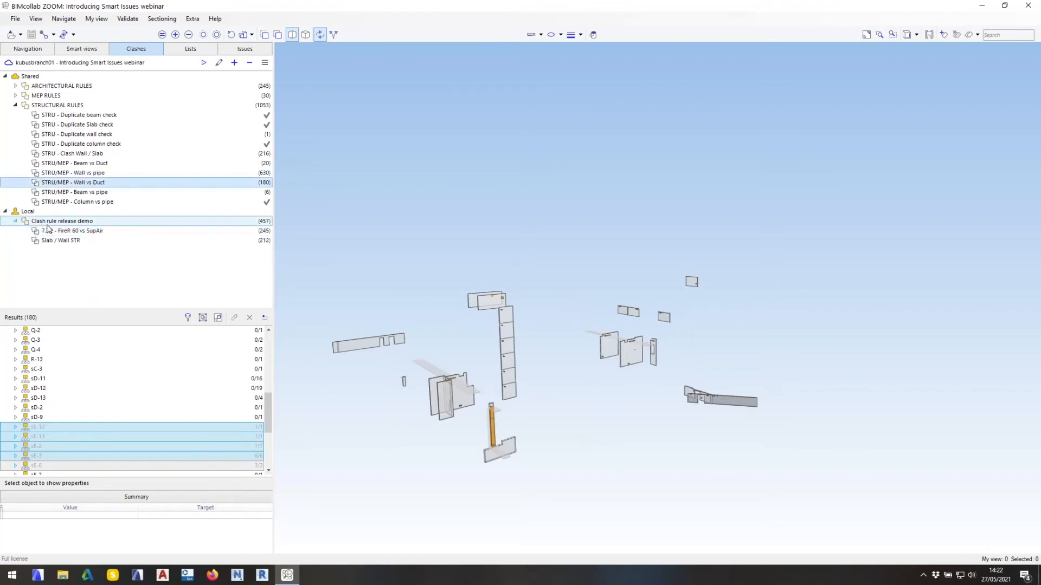
left_click(60, 231)
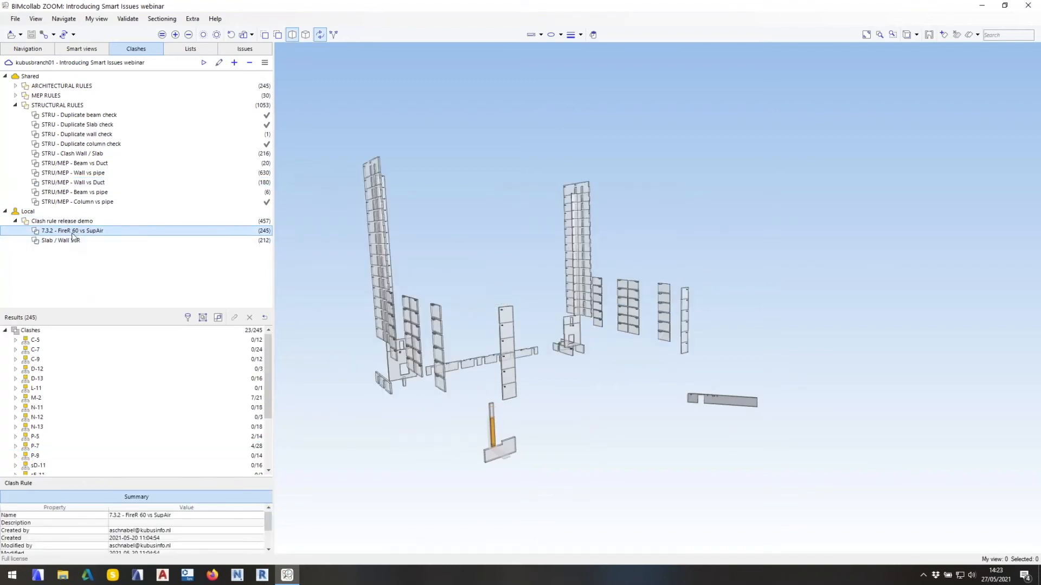
left_click_drag(486, 395, 454, 401)
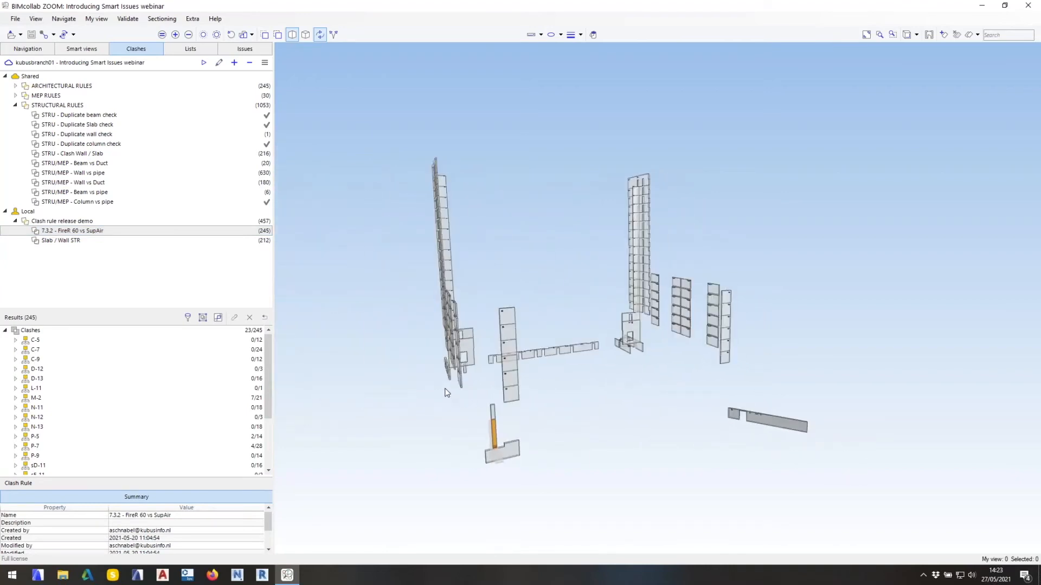
scroll(454, 395, "up", 3)
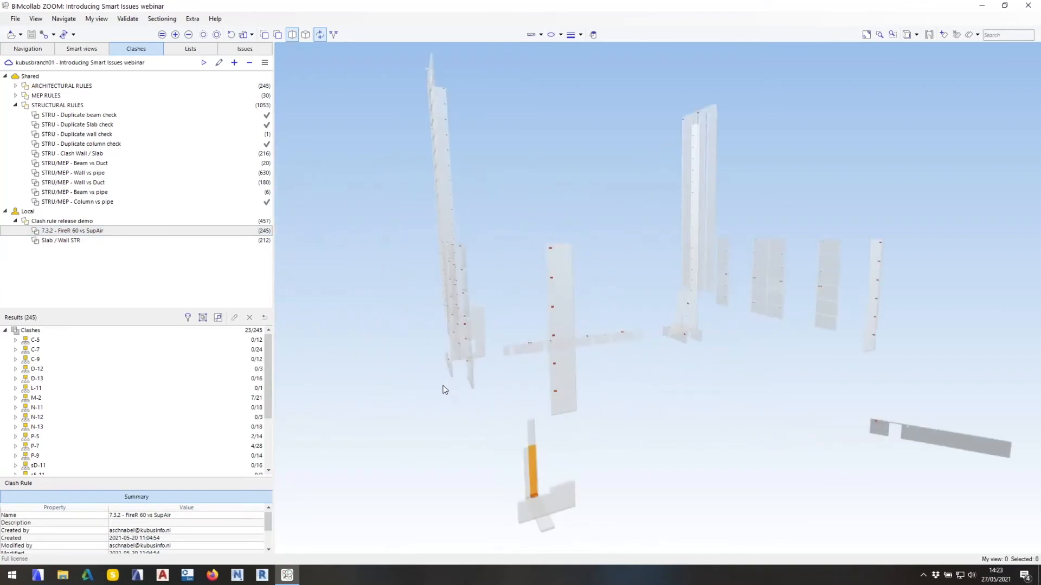
Group the clashes by nearest grid and story level and enlarge the results list.
left_click(204, 317)
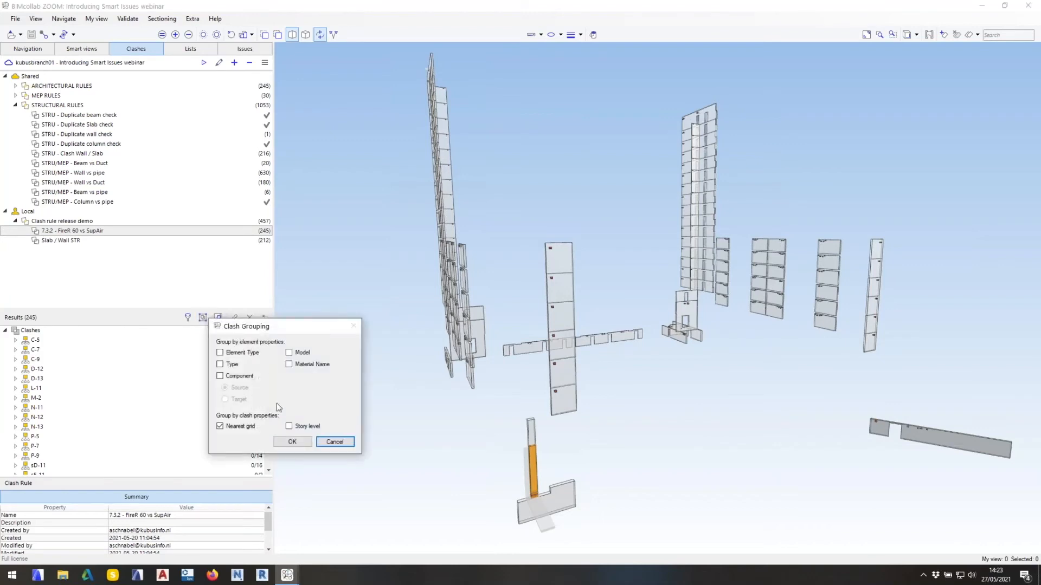
left_click(291, 427)
left_click(293, 442)
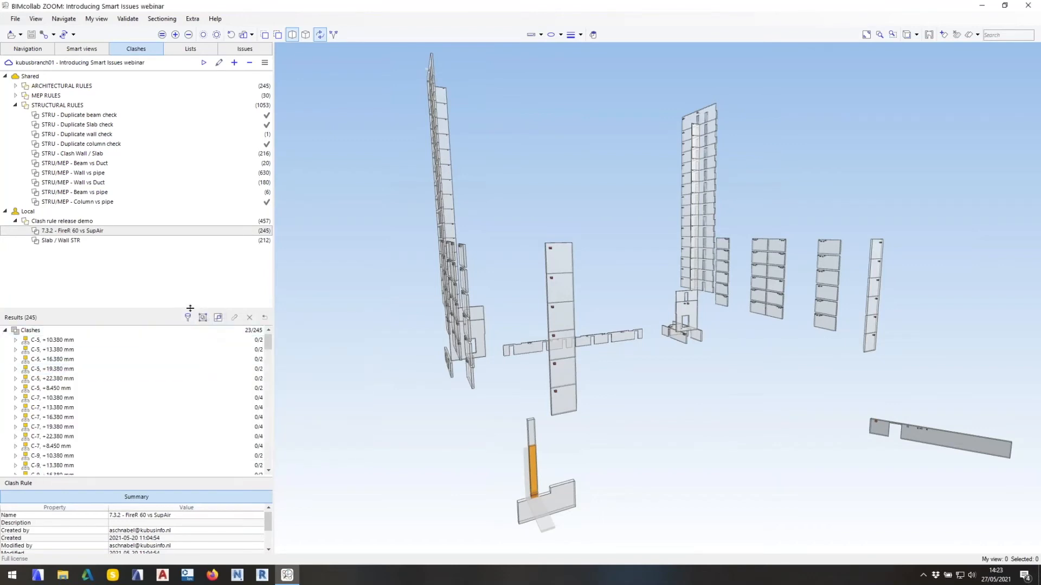
left_click_drag(191, 310, 197, 269)
Inspect clash group sH-13, -4.100 mm and generate a Clash issue from it with the clash rule name in its title.
scroll(207, 301, "down", 10)
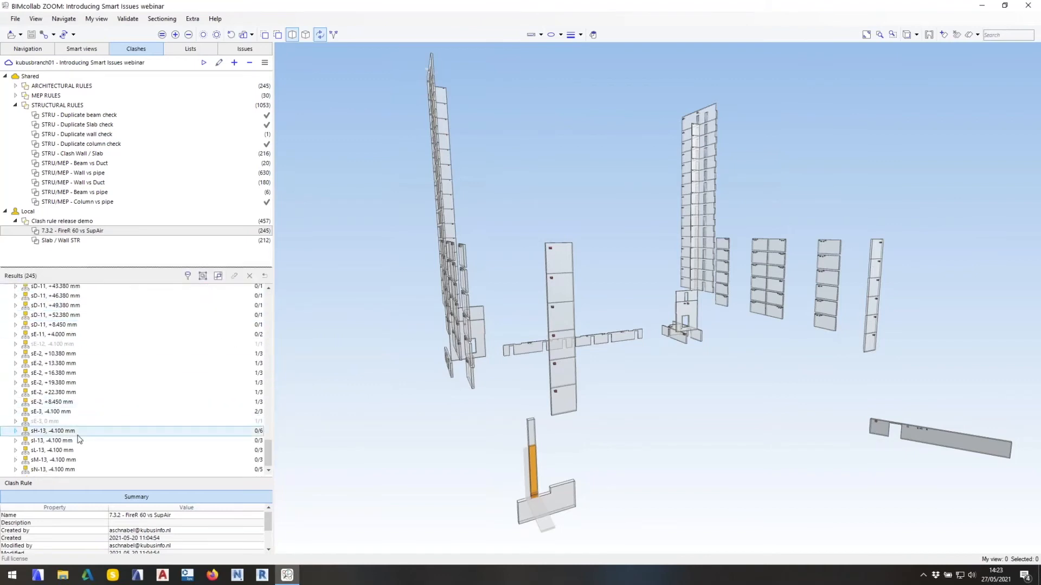
left_click(69, 432)
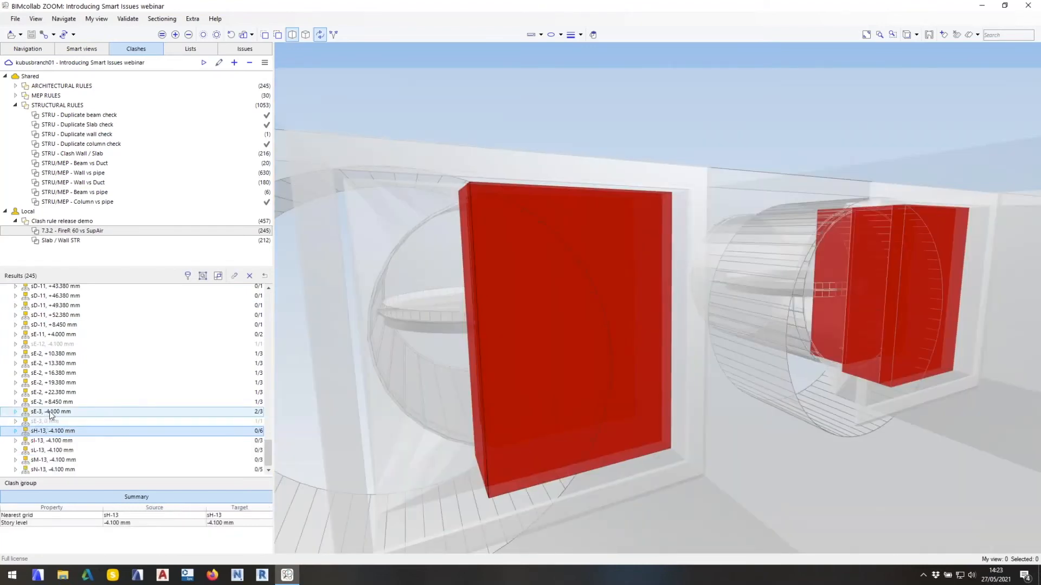
scroll(442, 405, "down", 5)
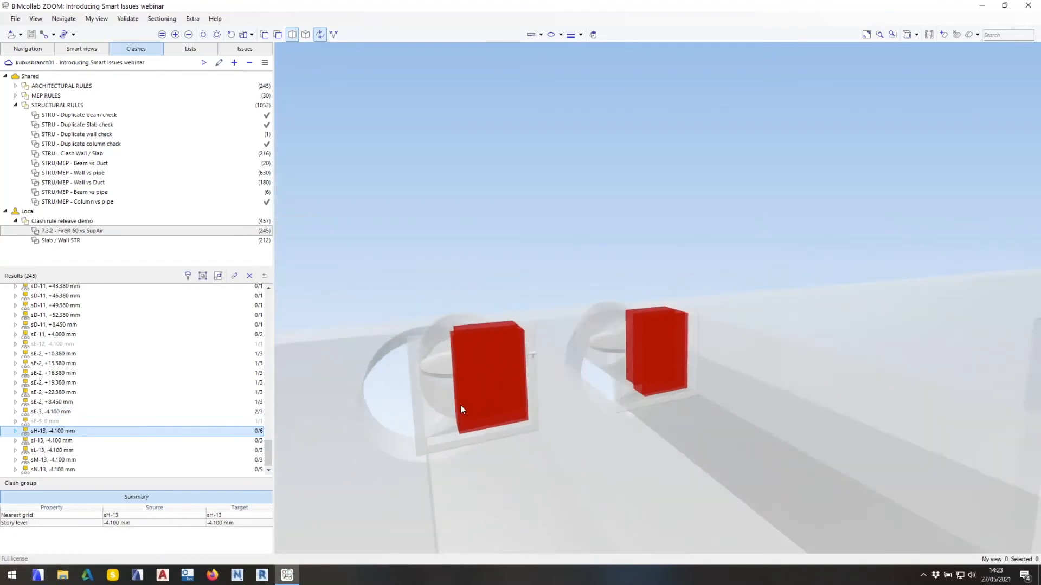
left_click_drag(460, 405, 644, 417)
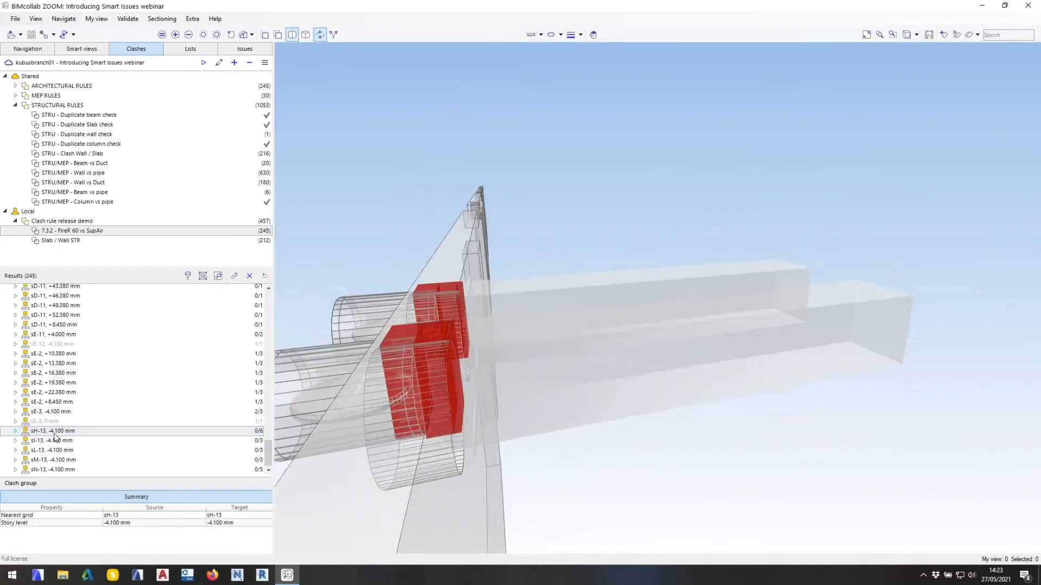
left_click(235, 276)
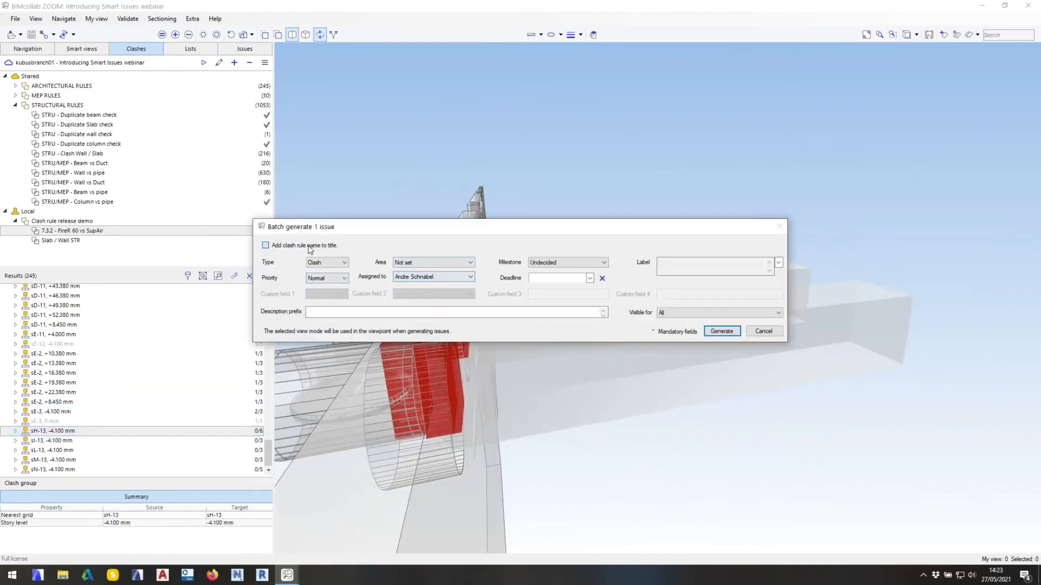
left_click(723, 332)
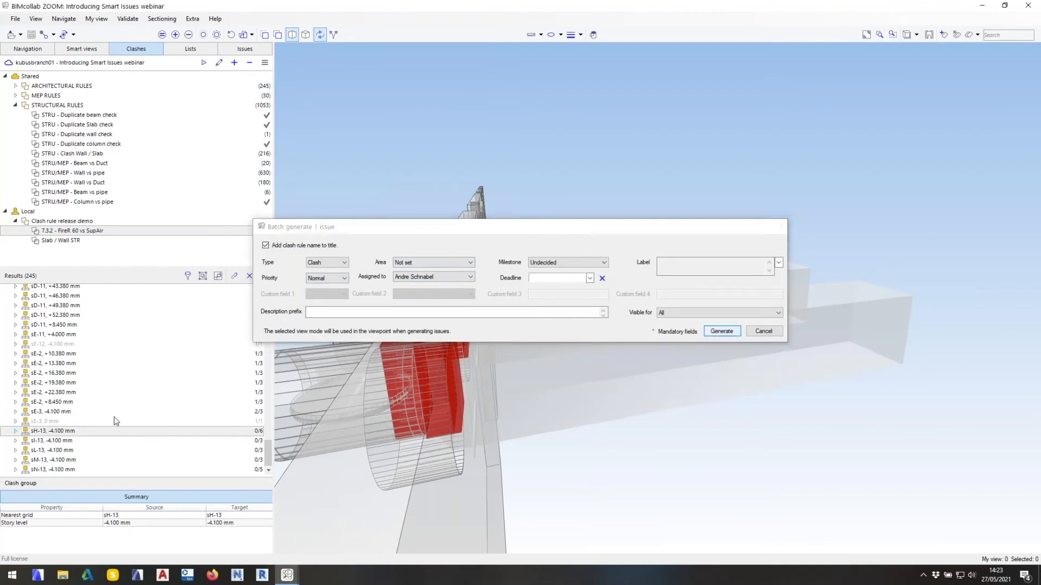
Expand clash group sE-3, -4.100 mm and inspect its wall and duct clashes from both sides.
left_click(65, 412)
double_click(64, 411)
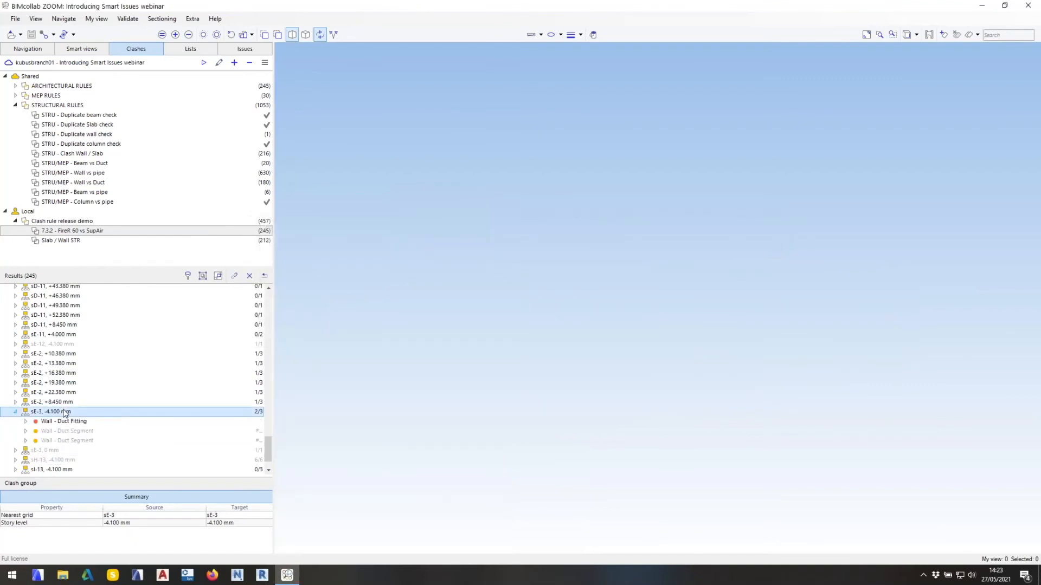
left_click_drag(629, 432, 757, 331)
scroll(760, 347, "down", 7)
left_click_drag(677, 366, 678, 343)
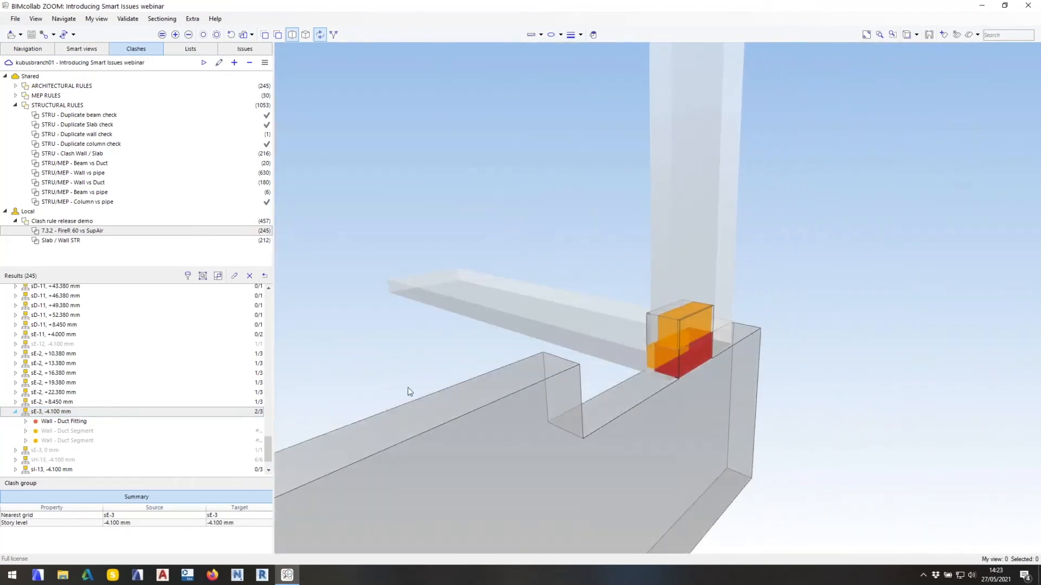
left_click_drag(695, 385, 642, 409)
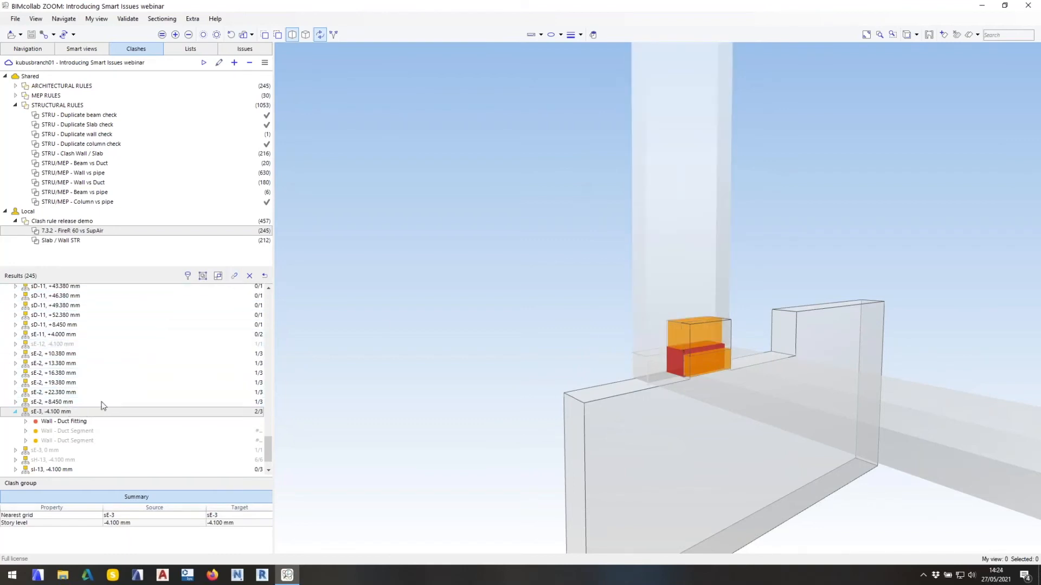
Generate a Clash issue from group sE-3, -4.100 mm with the clash rule name added to its title.
left_click(234, 275)
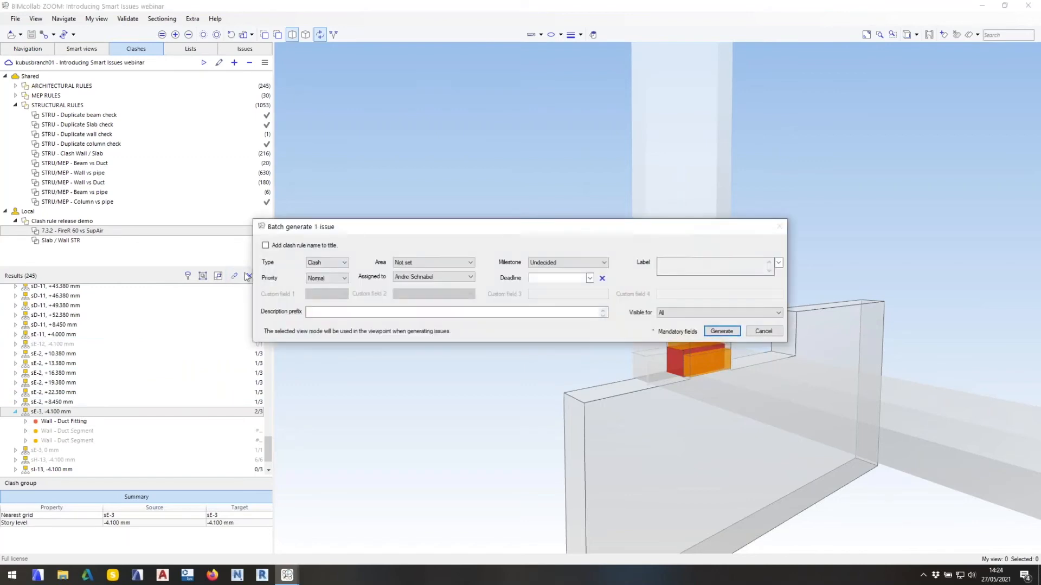
left_click(332, 249)
left_click(720, 332)
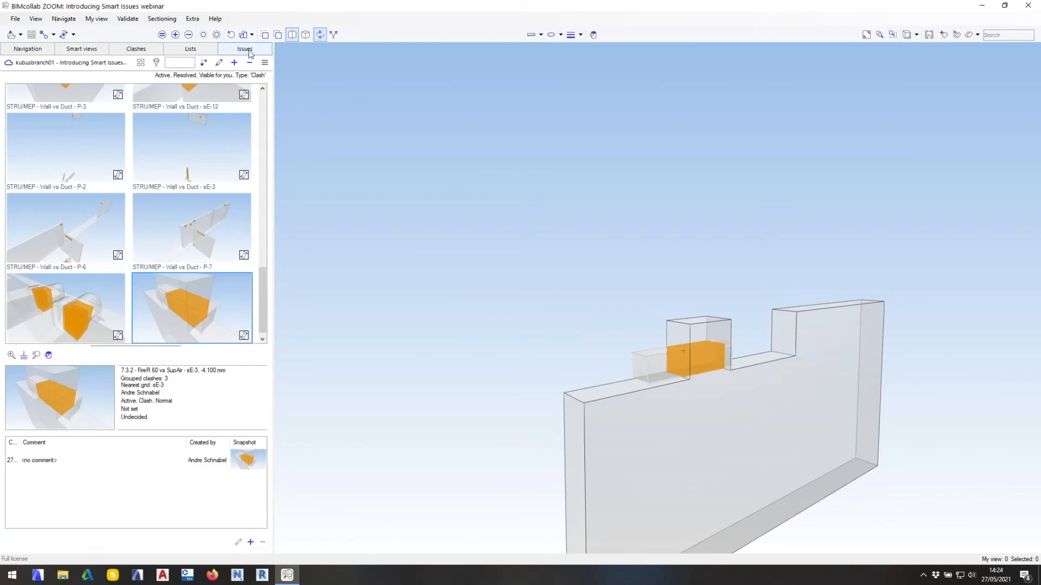
Review the generated 7.3.2 - FireR 60 vs SupAir issues in the issues list and return to the clash results.
left_click(247, 50)
scroll(266, 293, "down", 1)
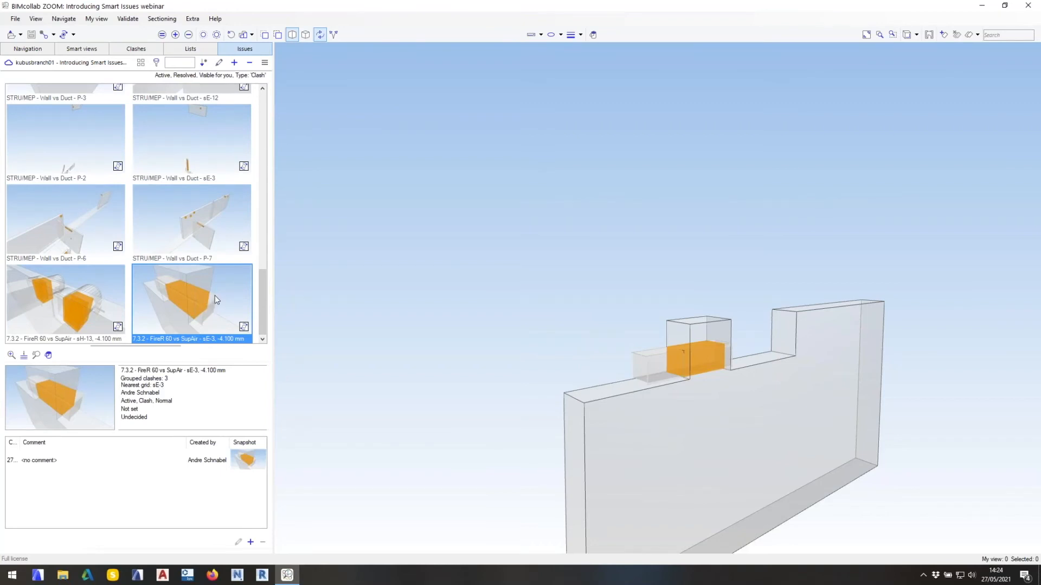
left_click(136, 48)
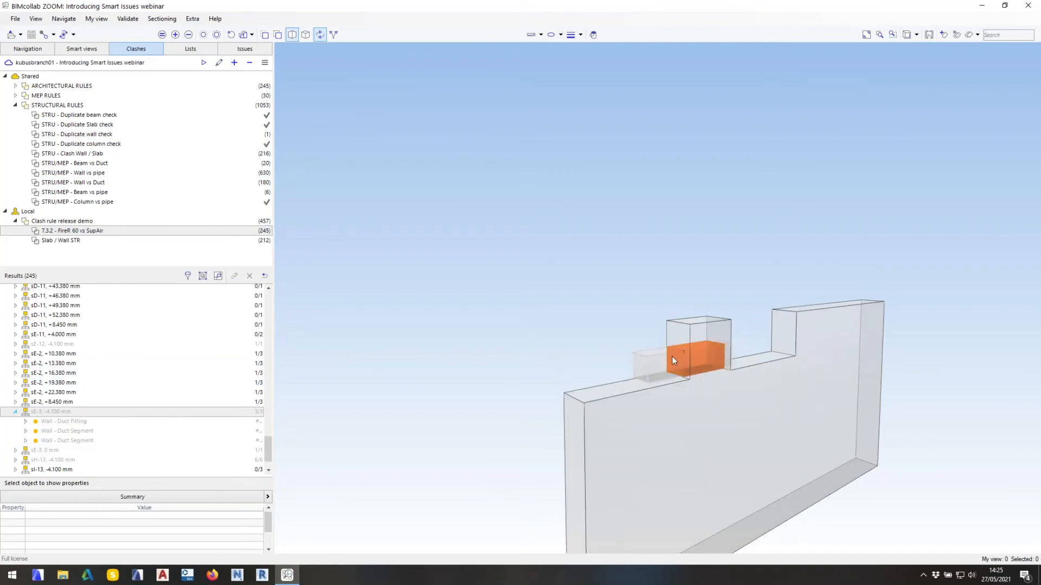
Synchronize the generated issues with the BIMcollab project.
mouse_move(672, 358)
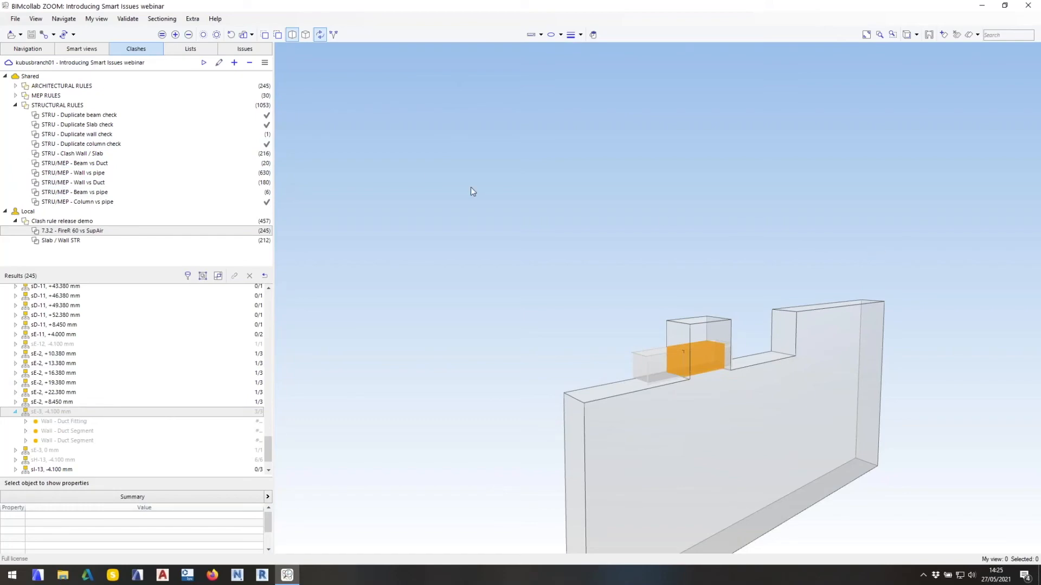
left_click(66, 37)
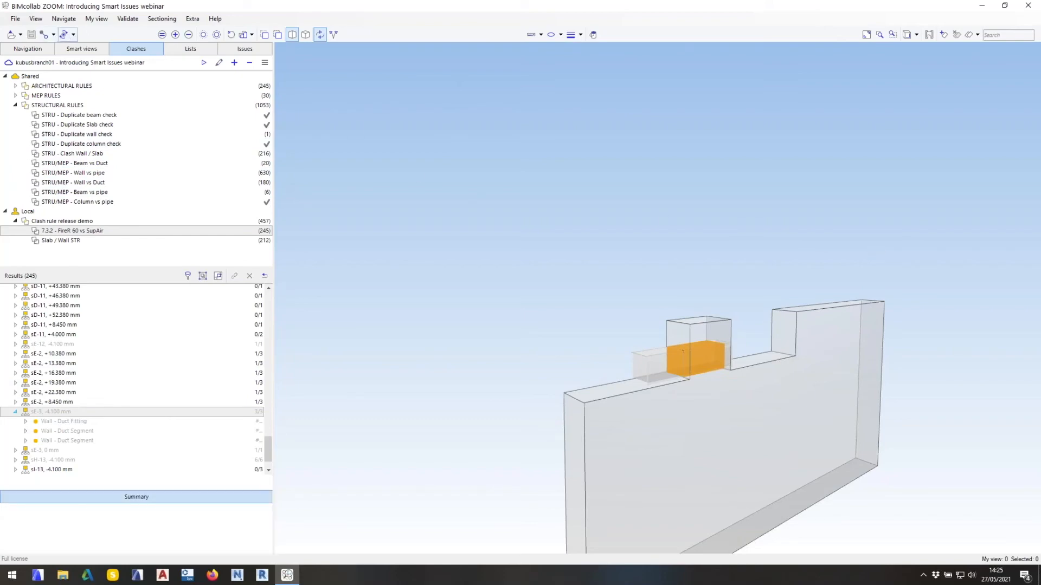
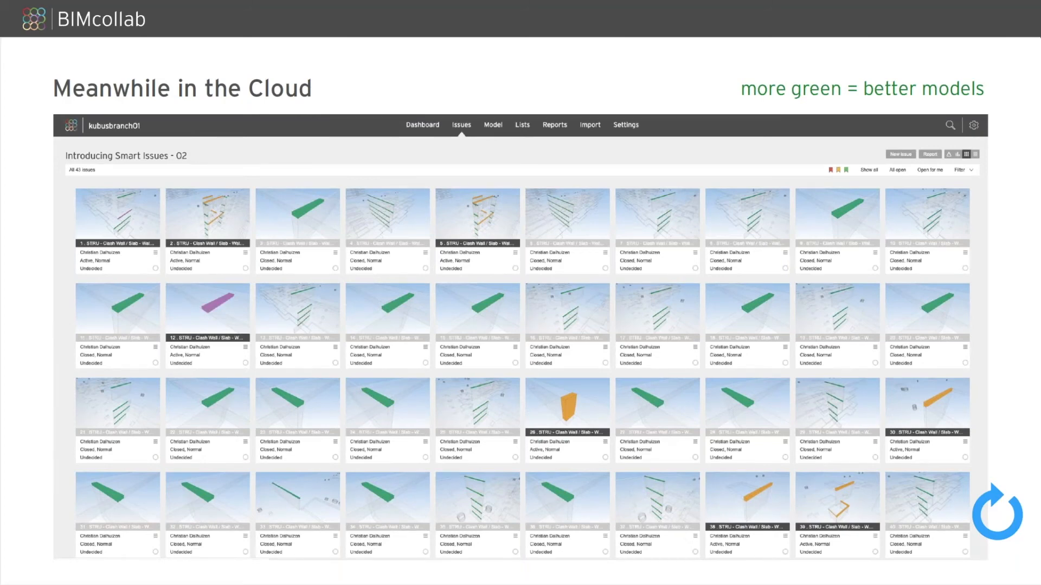
key("Right")
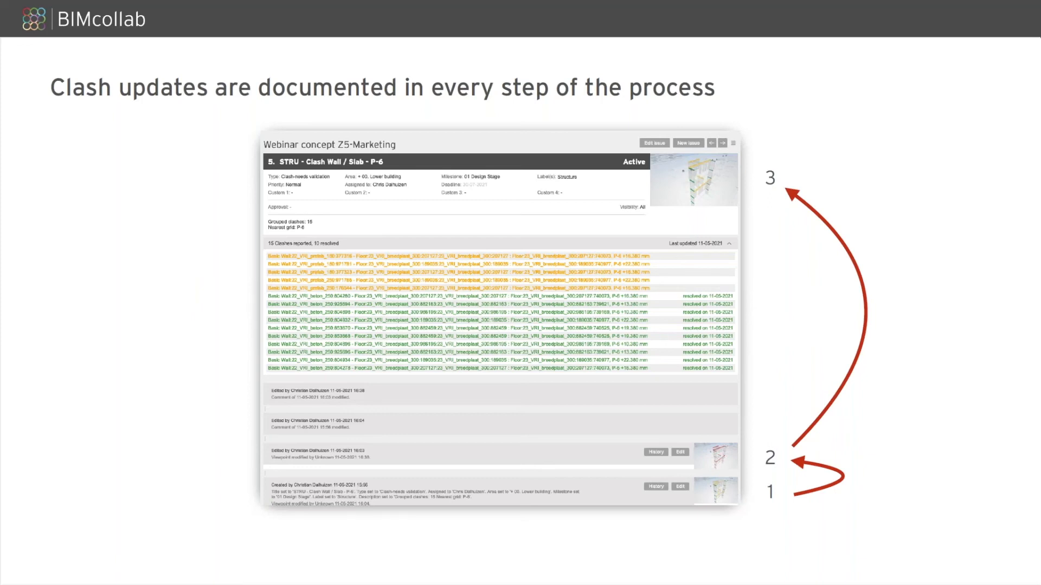
key("Right")
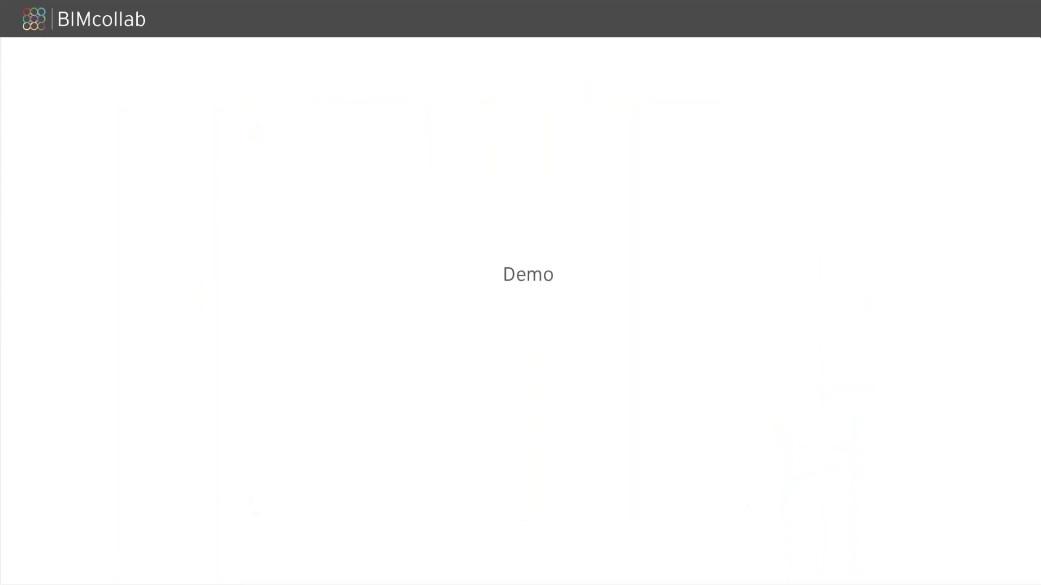
Switch to BIMcollab ZOOM and reload the model STRU - 0133507_pontsteiger_constructie_laagbouw.
key("super+Tab")
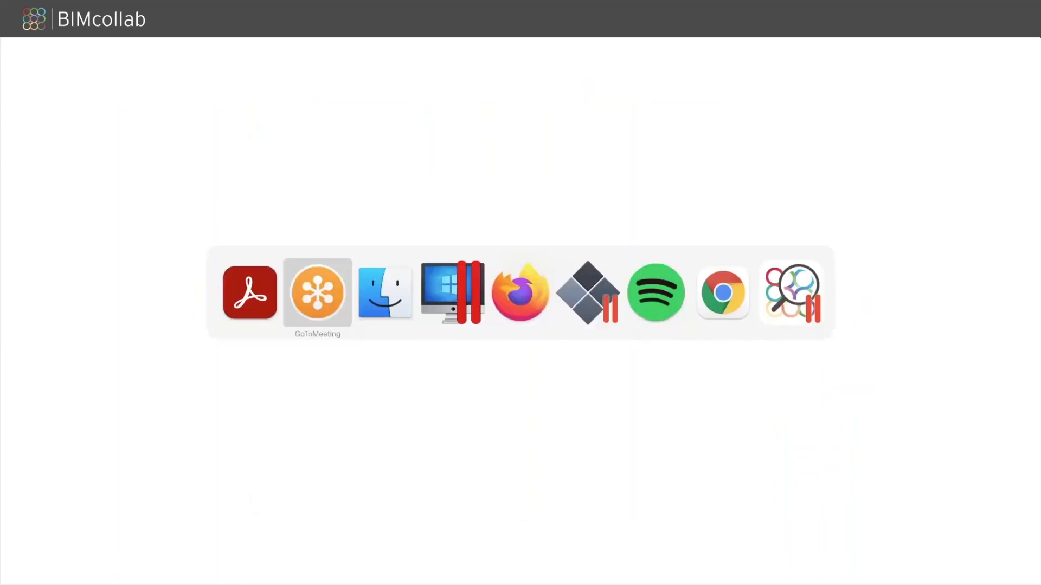
key("super+Tab")
key("super+Tab")
key("super+Tab")
key("super+Tab")
key("super+Tab")
key("super+Tab")
key("super+Tab")
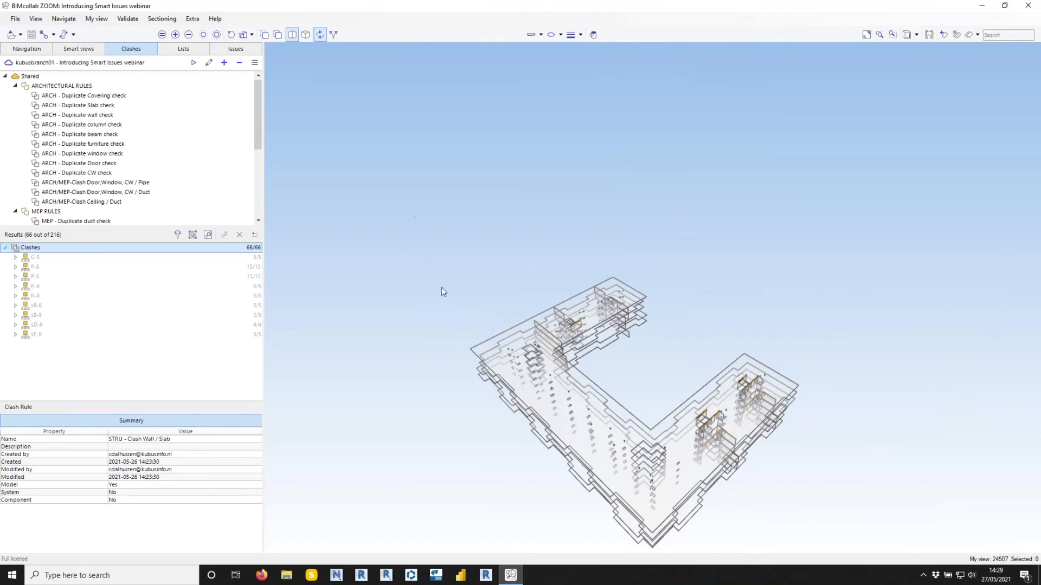
left_click_drag(442, 287, 470, 310)
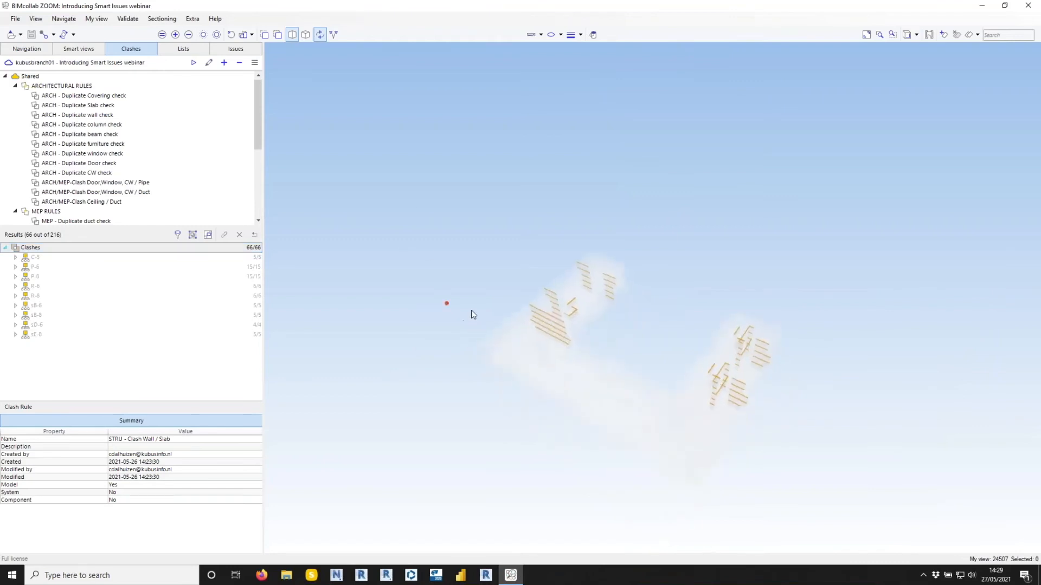
left_click(30, 50)
left_click(143, 174)
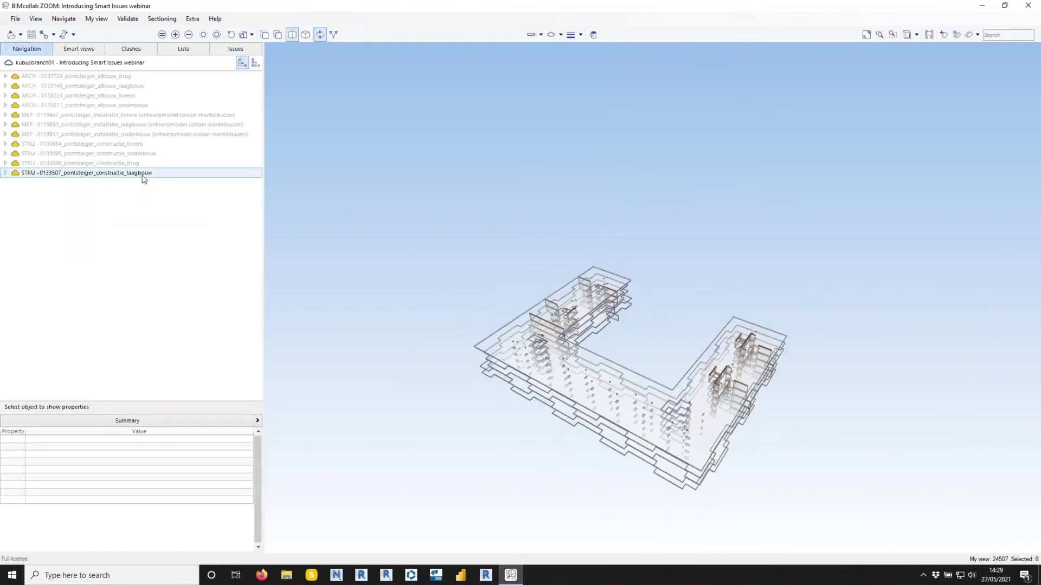
right_click(144, 179)
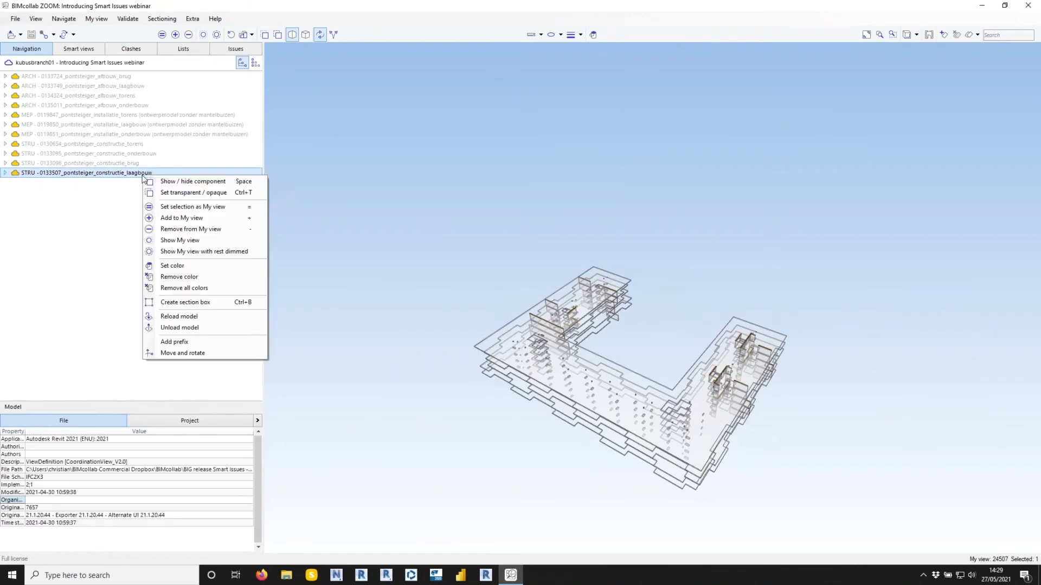
left_click(217, 318)
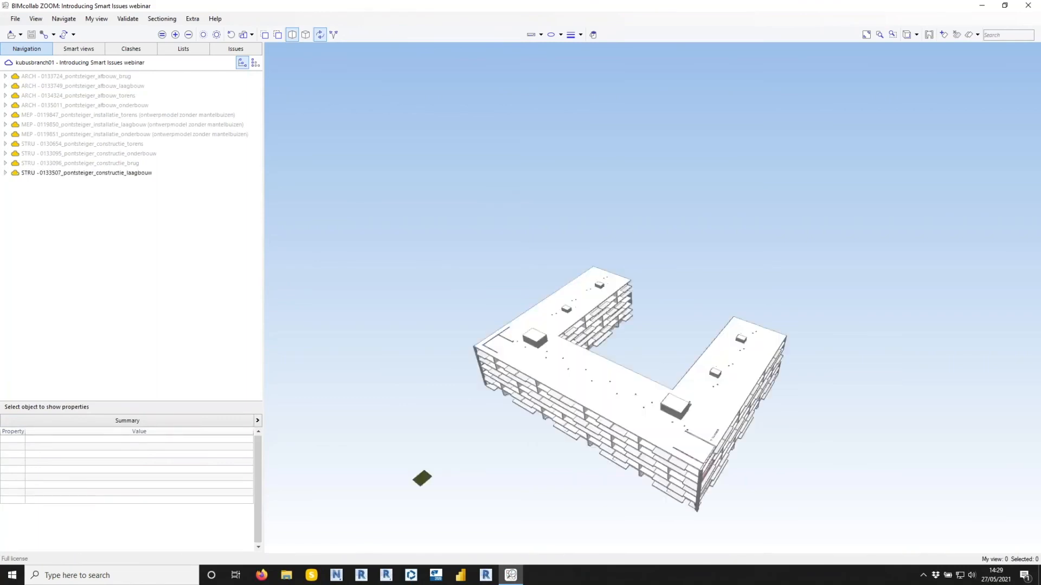
Reset the visibility to show all loaded models and inspect the complete building.
left_click(243, 34)
mouse_move(440, 254)
left_mouse_down()
mouse_move(551, 238)
mouse_move(404, 230)
left_mouse_up()
left_click_drag(554, 286, 788, 358)
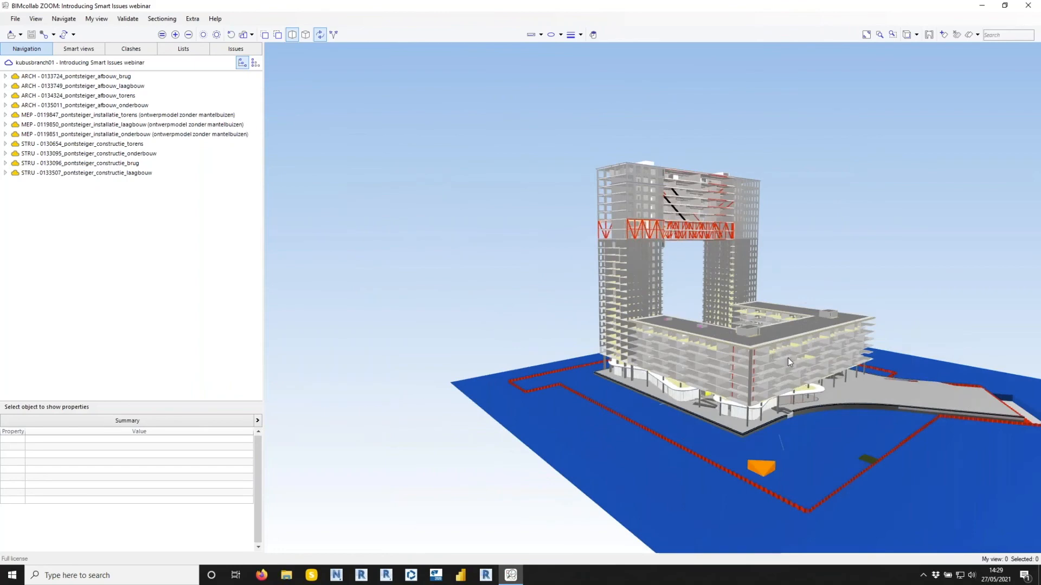
scroll(788, 358, "up", 5)
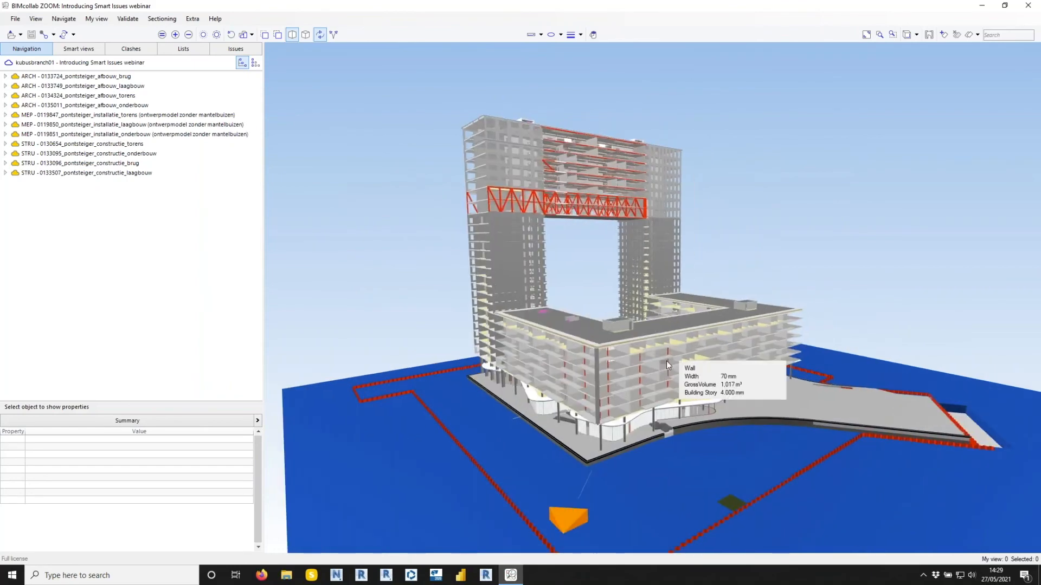
Open the STRU - Clash Wall / Slab issues P-8, C-5, P-6, sE-8, sD-6 and sB-8 to inspect their clashes.
left_click(248, 50)
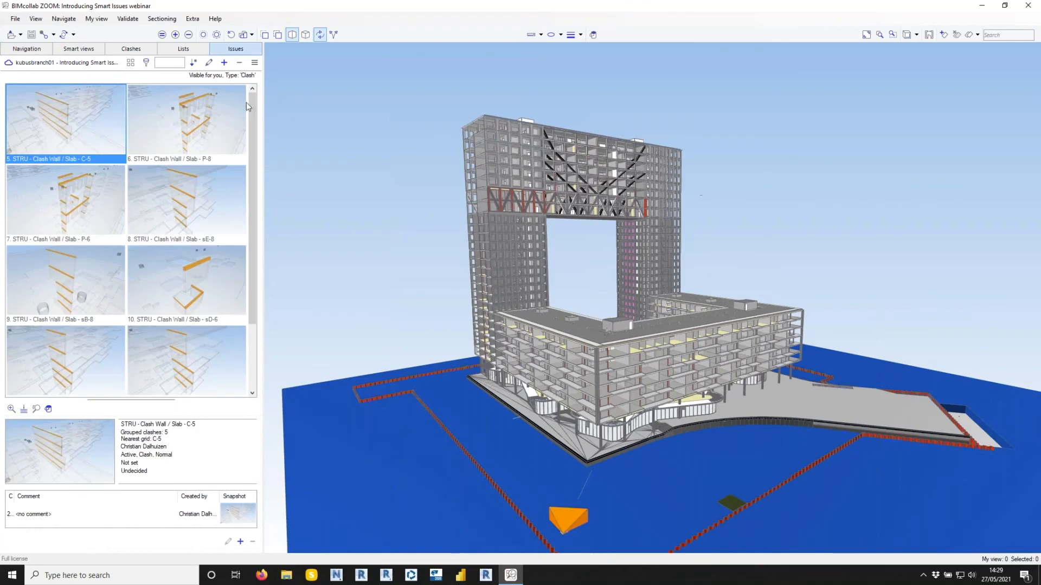
left_click(212, 134)
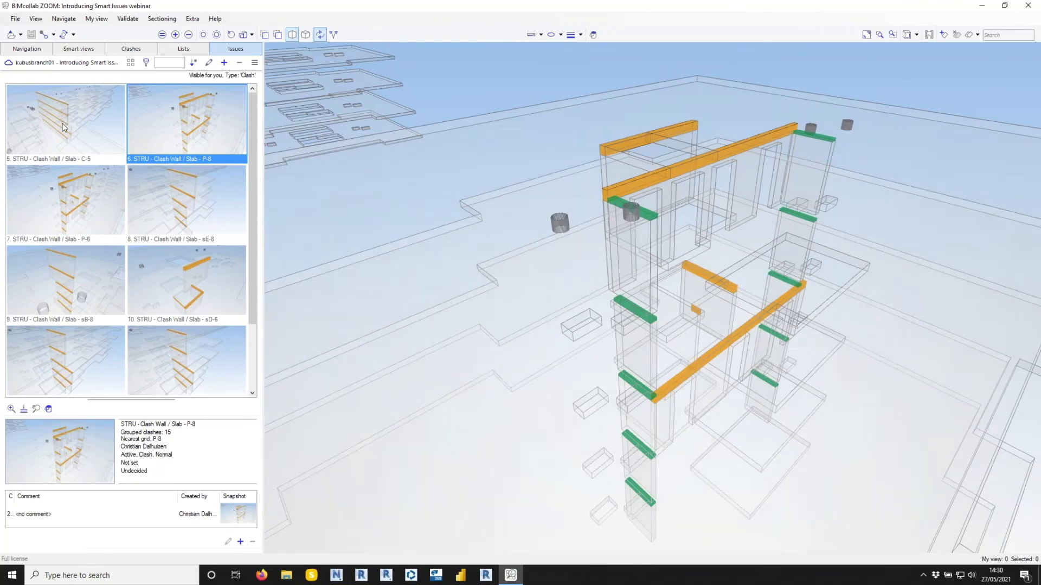
left_click(81, 133)
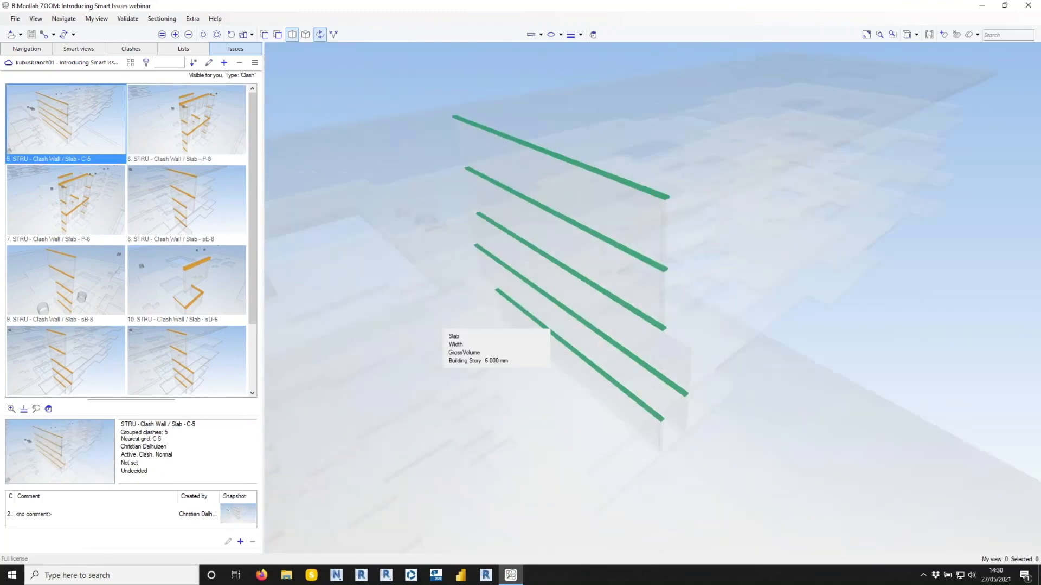
left_click(54, 205)
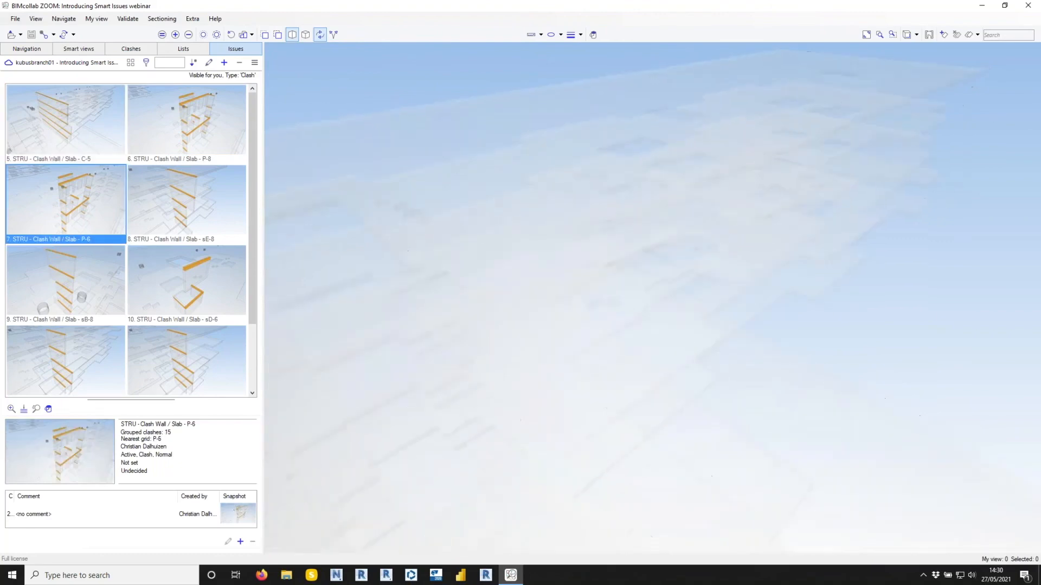
double_click(187, 201)
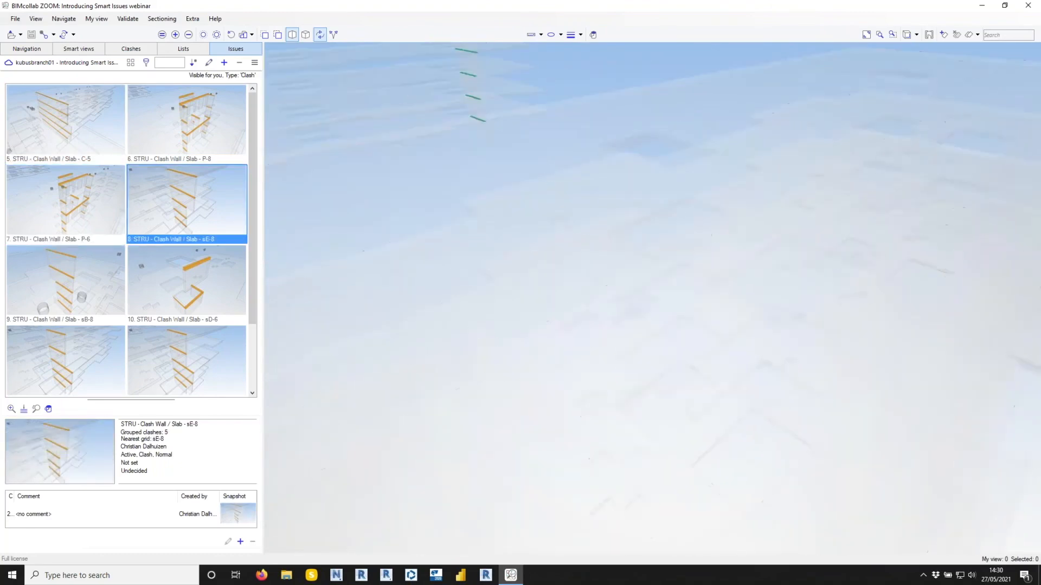
left_click(194, 280)
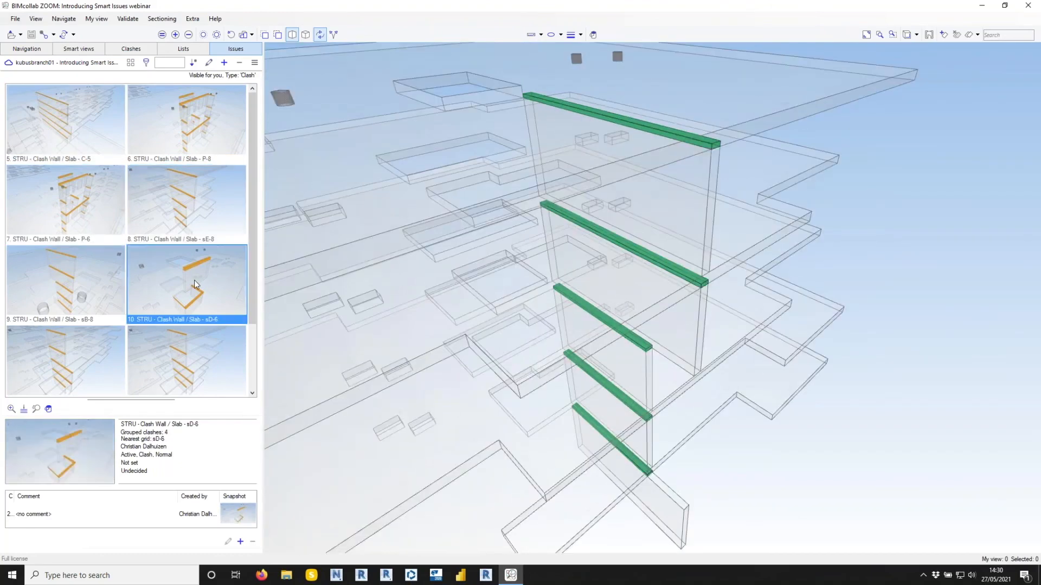
left_click(65, 281)
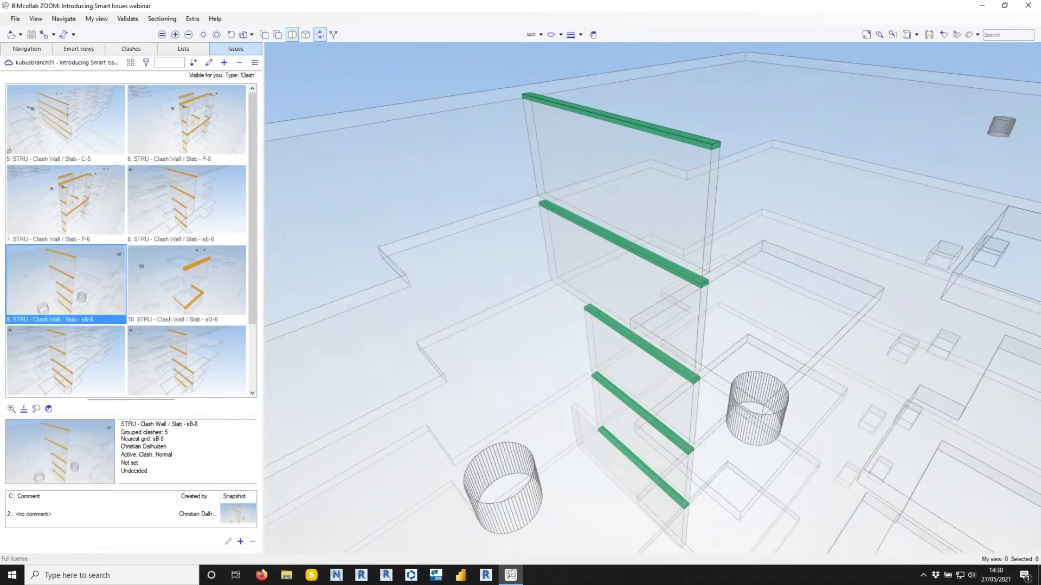
Synchronize the BIMcollab project and look through its list of clash issues.
left_click_drag(252, 259, 247, 182)
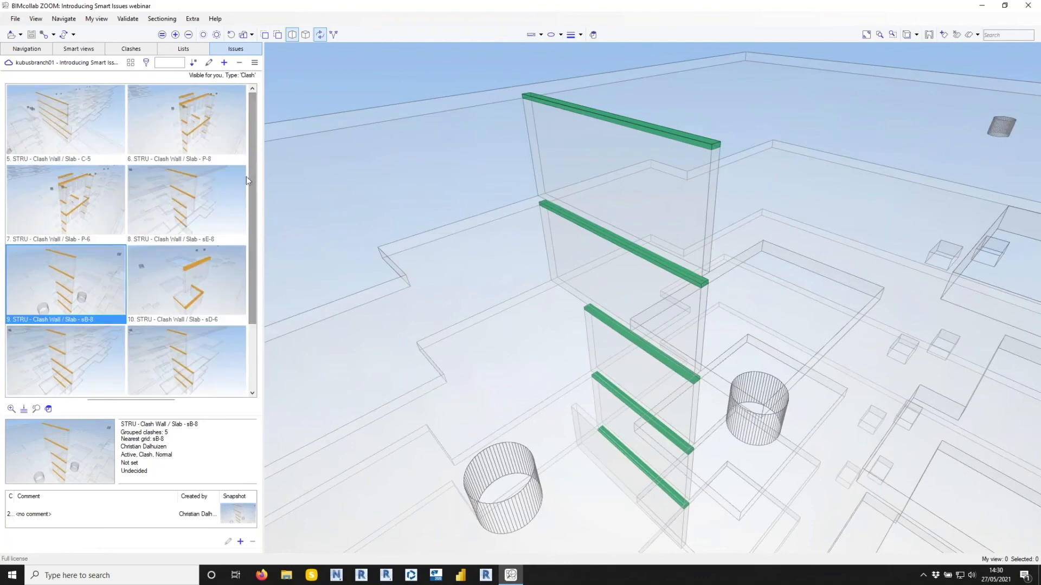
left_click(64, 38)
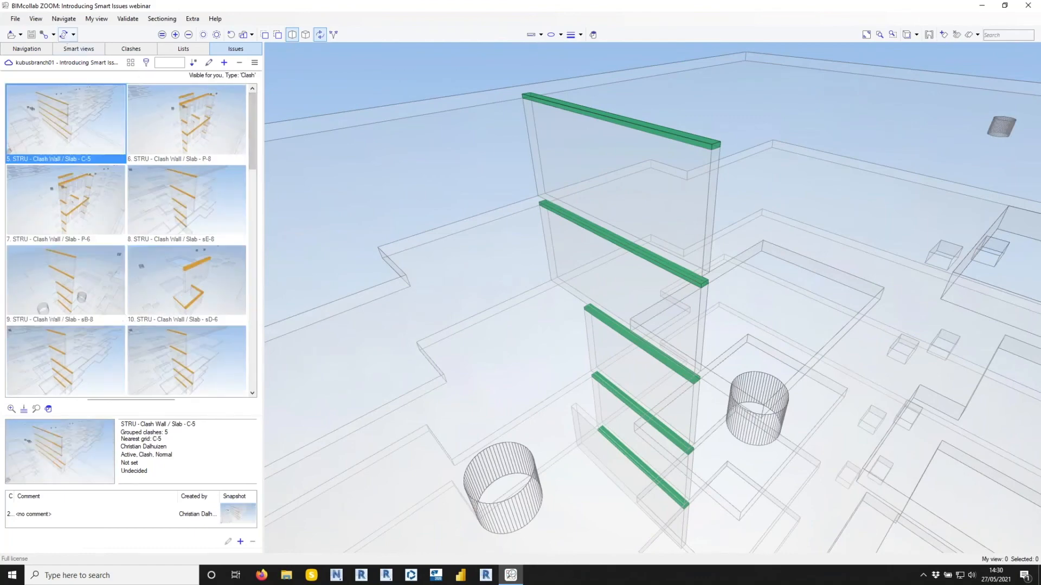
left_click(251, 189)
left_click_drag(256, 211, 247, 123)
Update all clash issues with the comment "Hi", closing those whose clashes are all solved and not reopening previously closed ones.
left_click(194, 63)
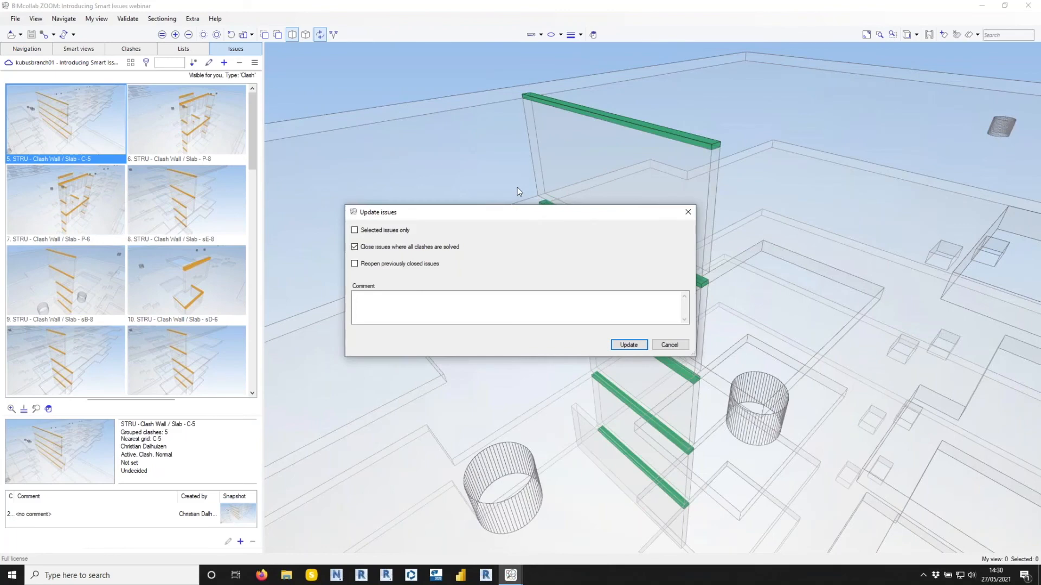
left_click(467, 300)
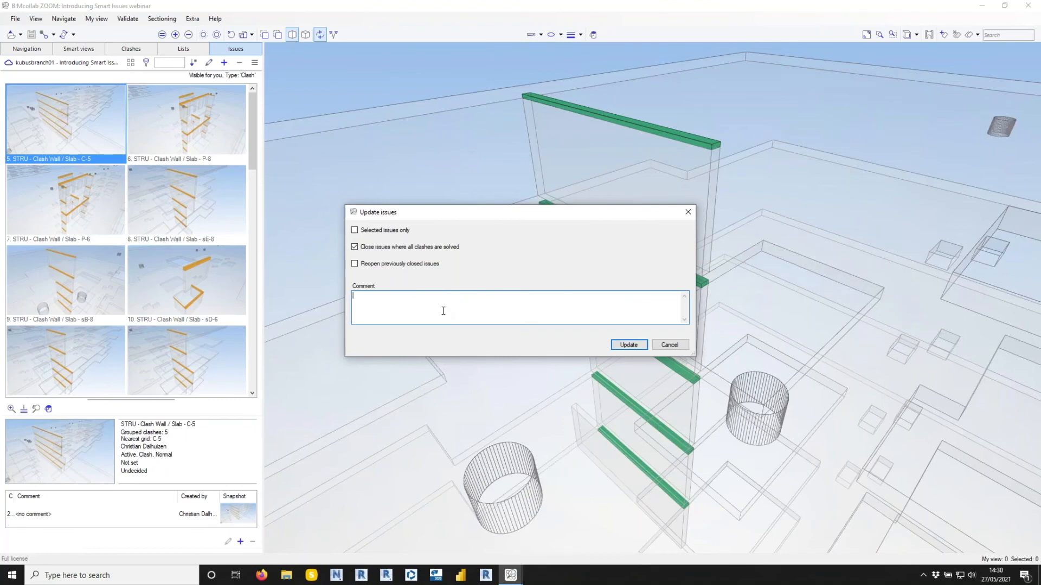
type("Hi")
left_click(630, 346)
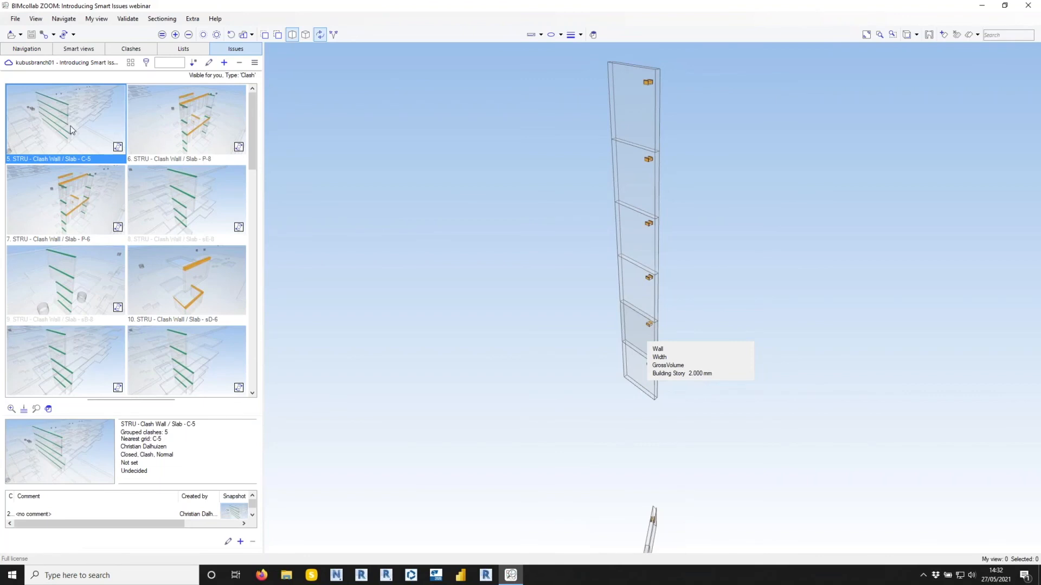
Look through the updated Wall / Slab and Wall vs Duct clash issues and their new snapshots.
left_click_drag(252, 128, 250, 224)
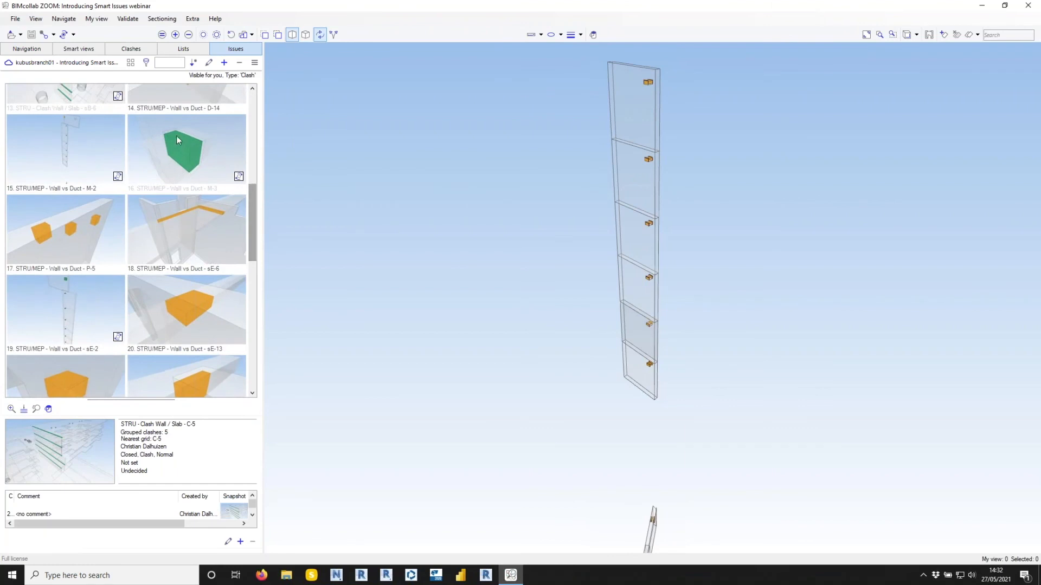
left_click_drag(252, 227, 256, 217)
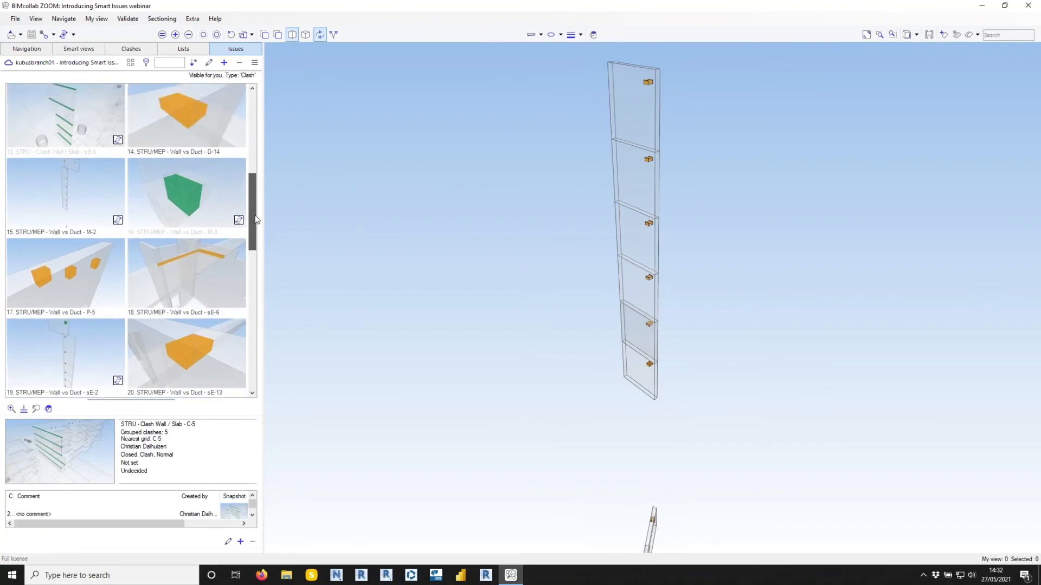
left_click_drag(252, 220, 265, 128)
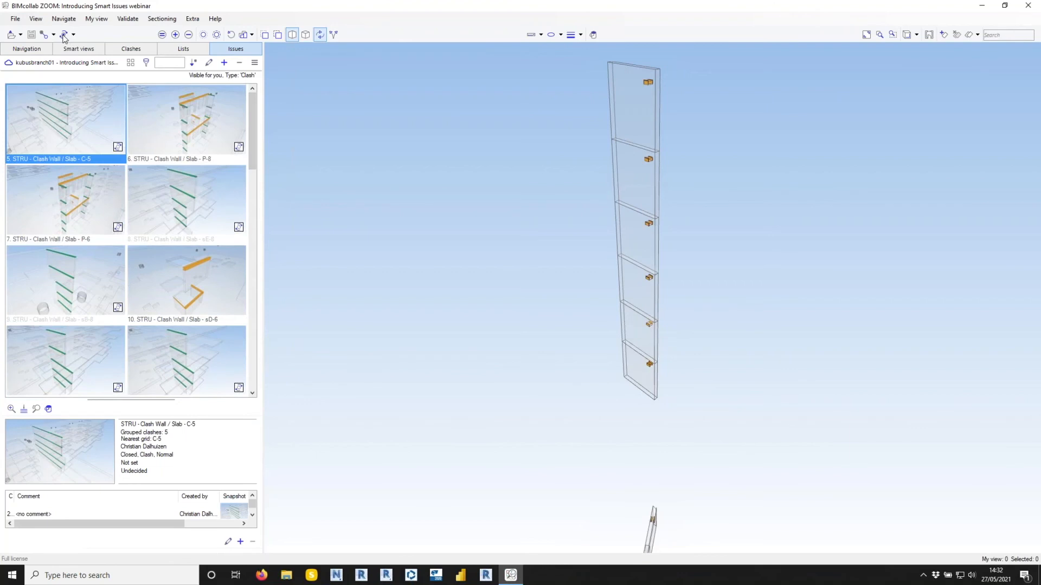
Switch to the BIMcollab project in Firefox and open issue 7, STRU - Clash Wall / Slab - P-6.
mouse_move(278, 577)
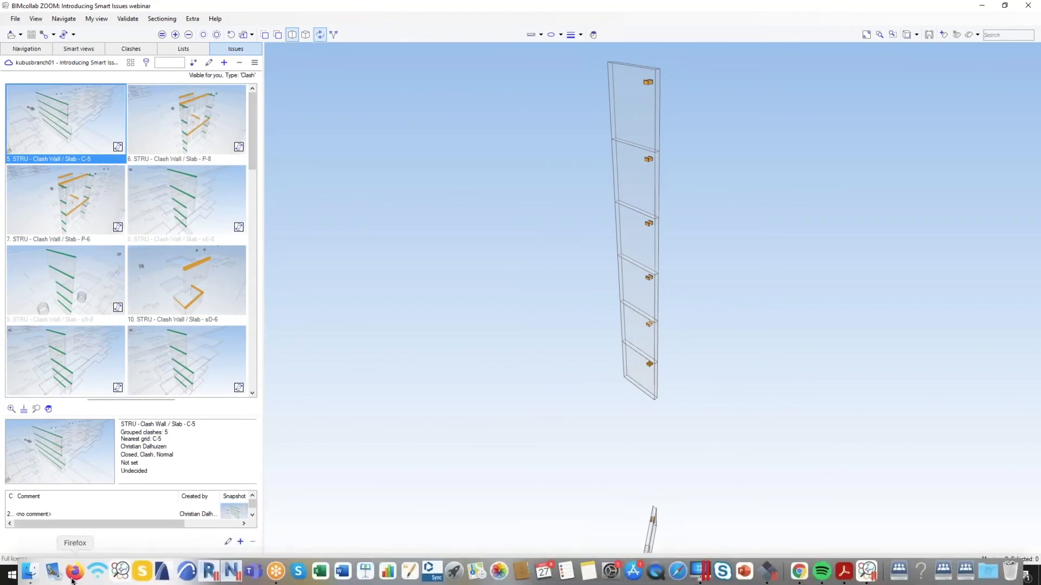
left_click(73, 573)
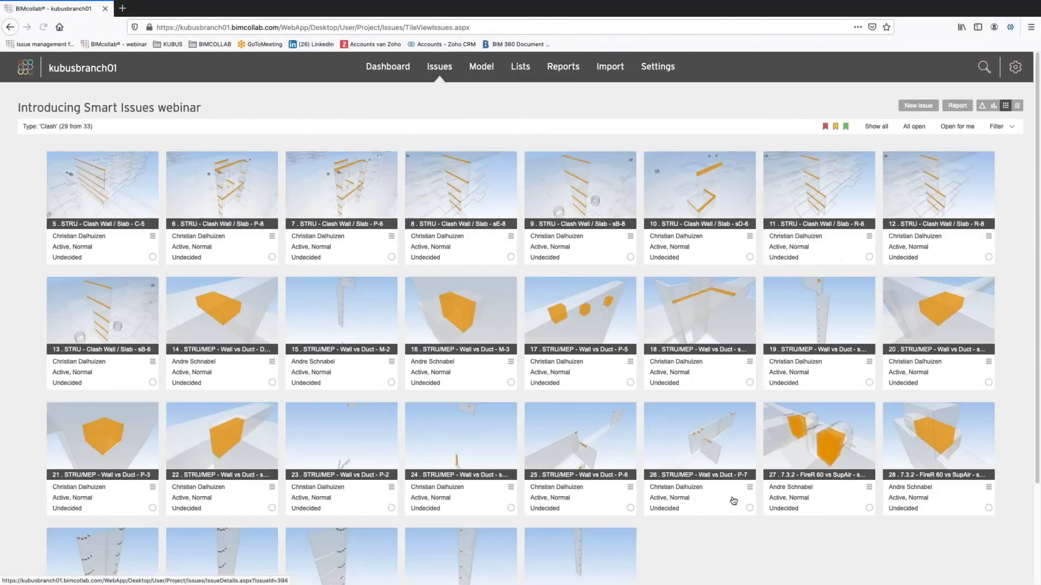
scroll(734, 496, "down", 1)
scroll(734, 500, "up", 1)
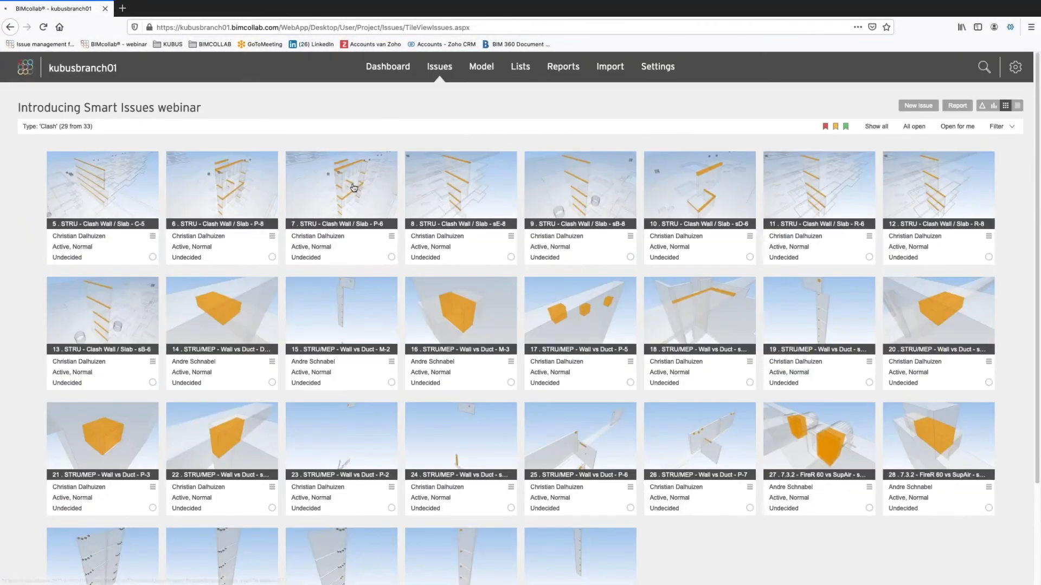
left_click(355, 189)
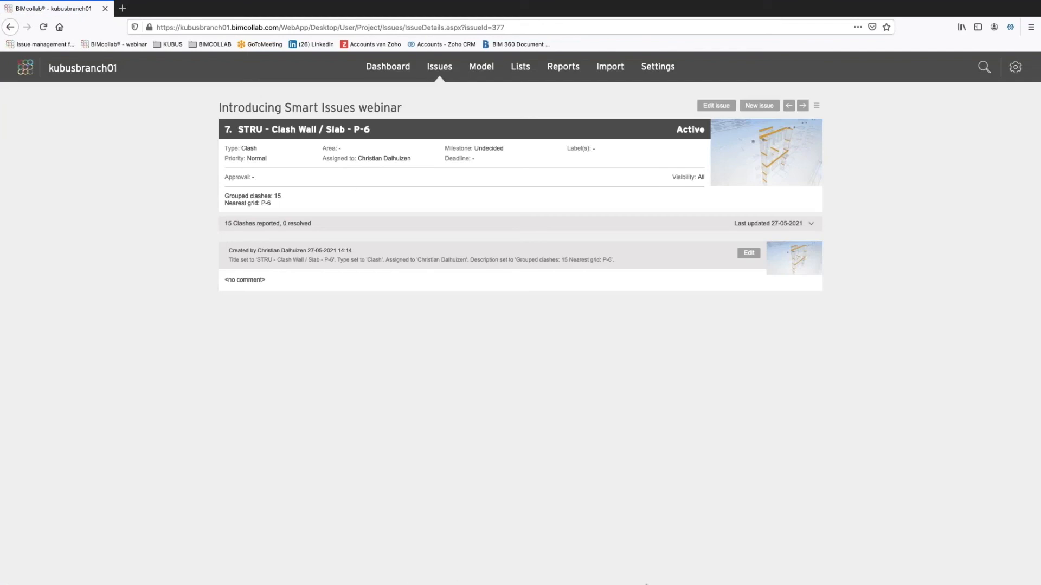
Return to BIMcollab ZOOM and synchronize the updated issues with the project.
mouse_move(672, 580)
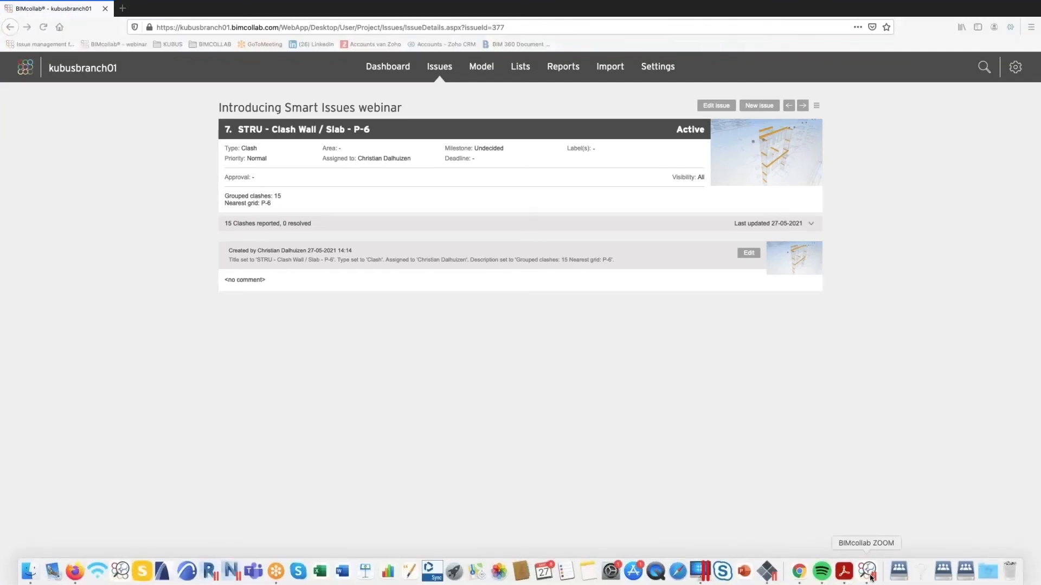
left_click(870, 578)
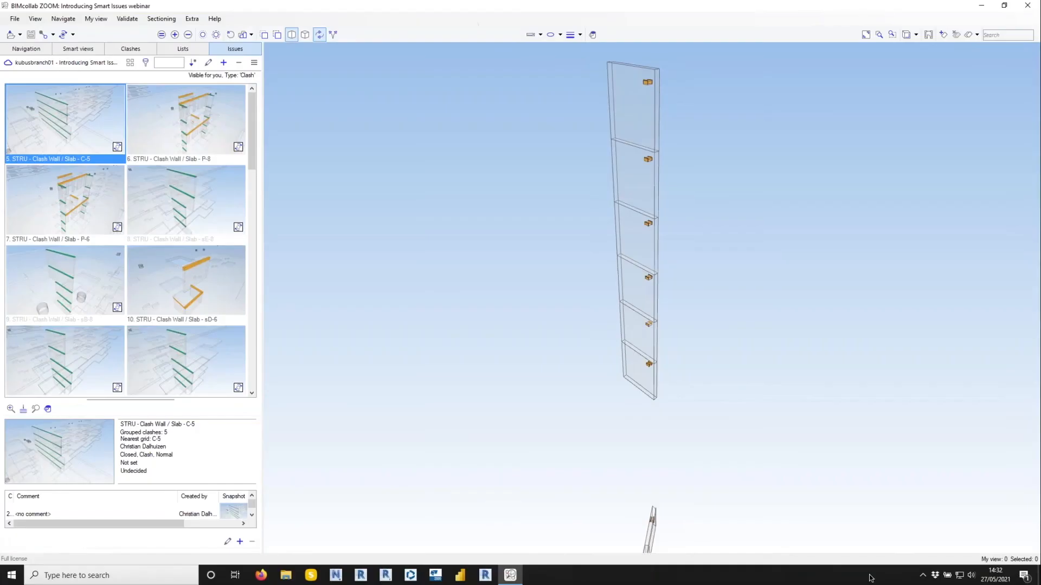
left_click(64, 35)
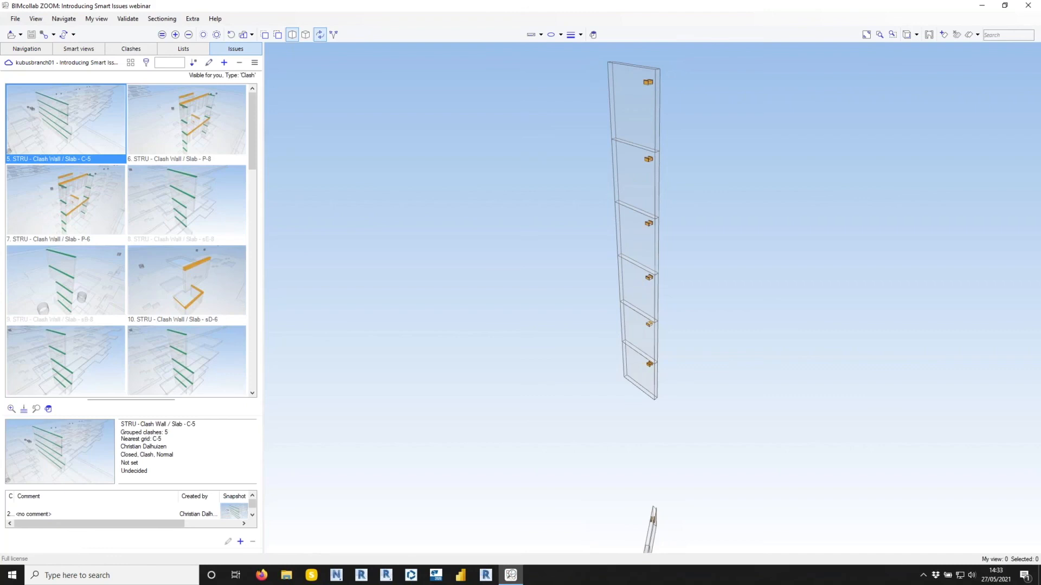
left_click(146, 62)
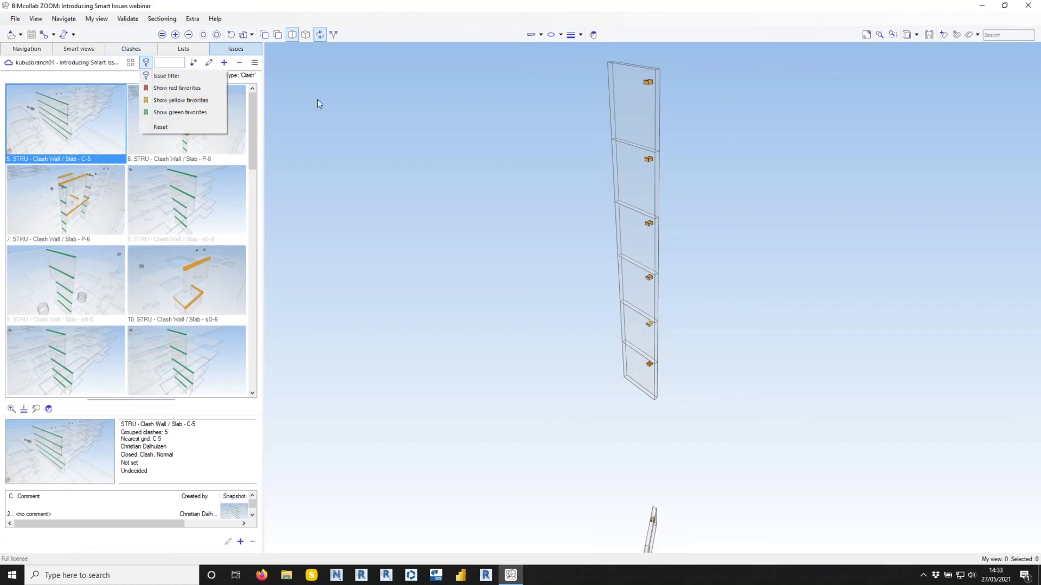
left_click(381, 120)
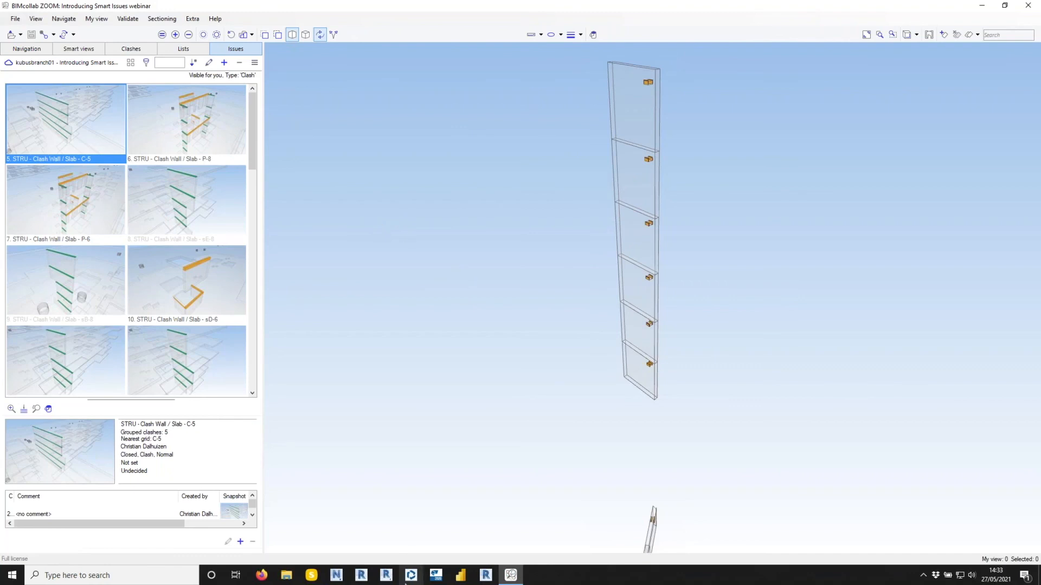
Switch to the BIMcollab project in Firefox and reload its issue overview to load the synchronized snapshots.
mouse_move(347, 575)
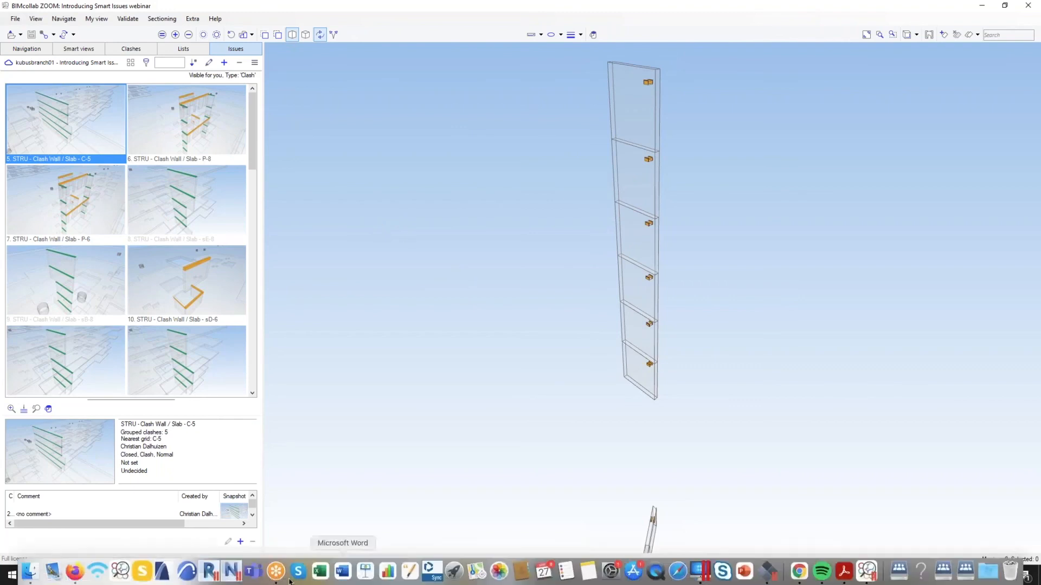
left_click(81, 578)
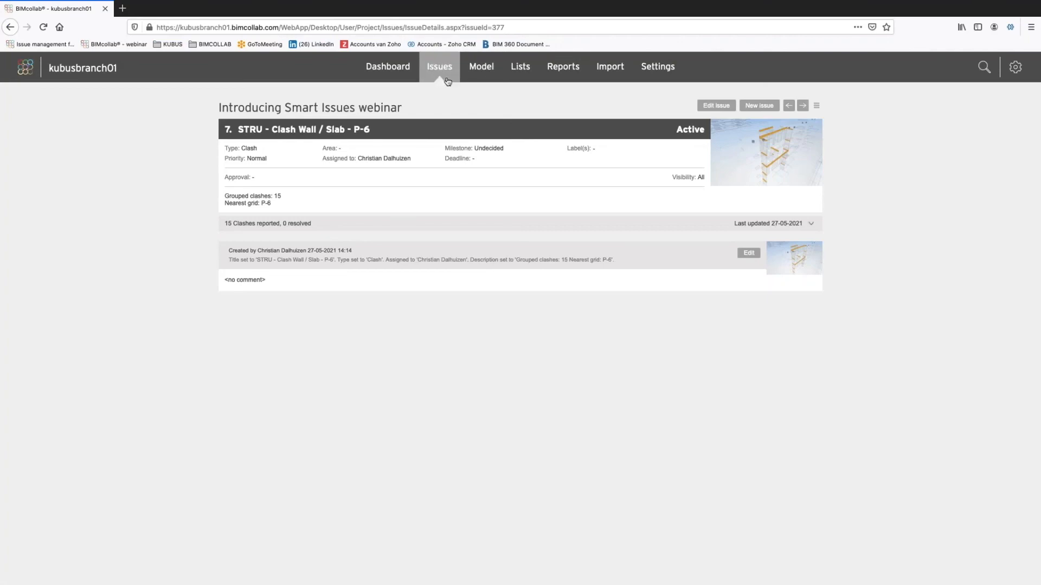
left_click(440, 67)
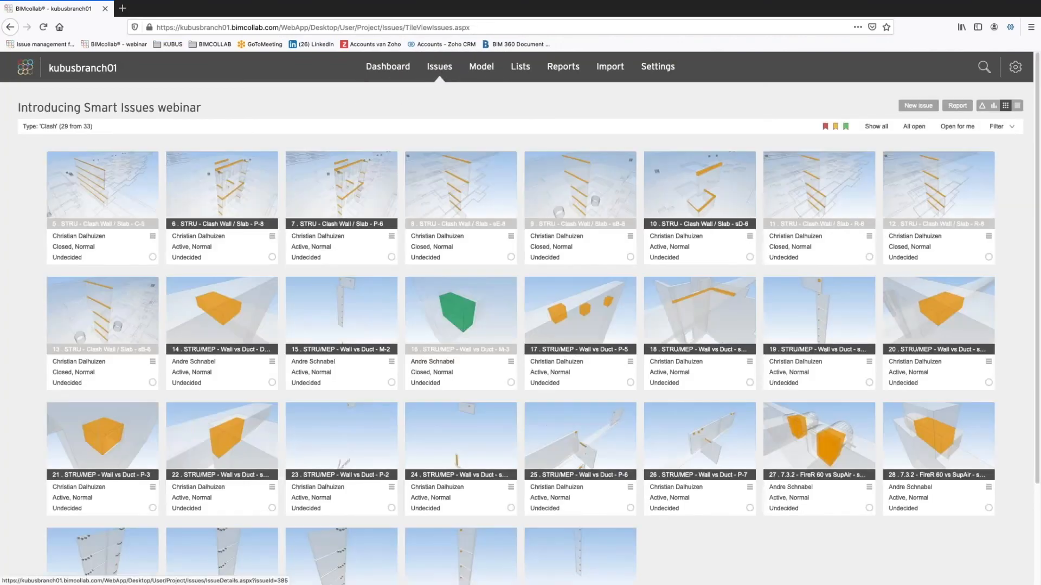
key("super+r")
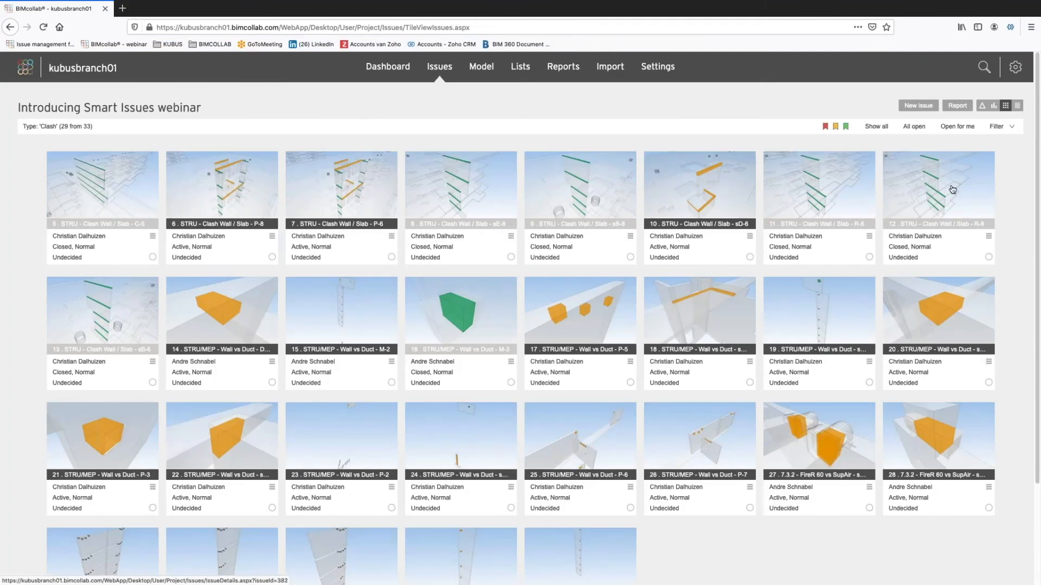
Open issue 7, STRU - Clash Wall / Slab - P-6, and expand its list of reported clashes to review each clash's status.
left_click(343, 196)
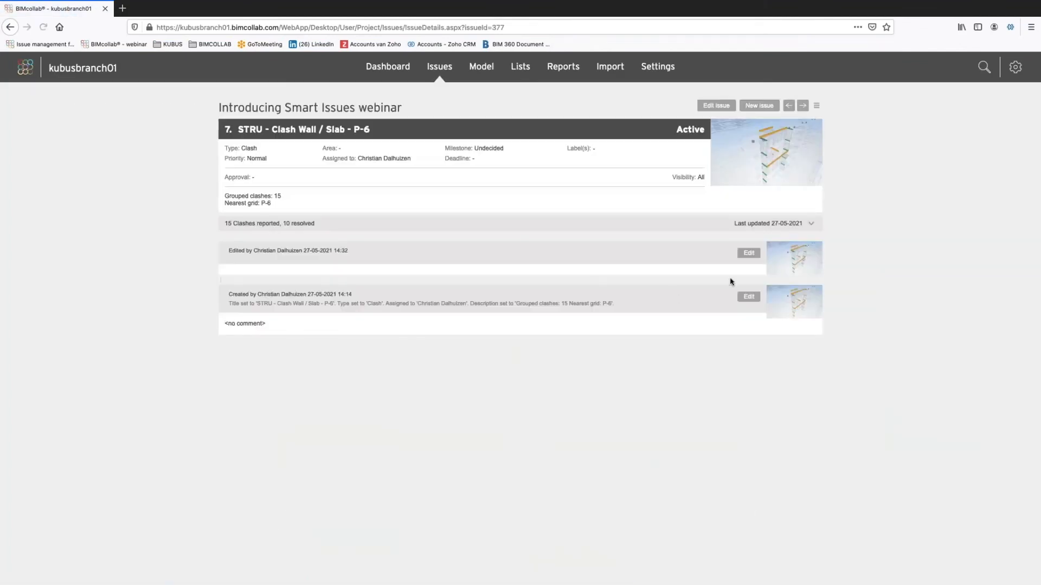
left_click(811, 225)
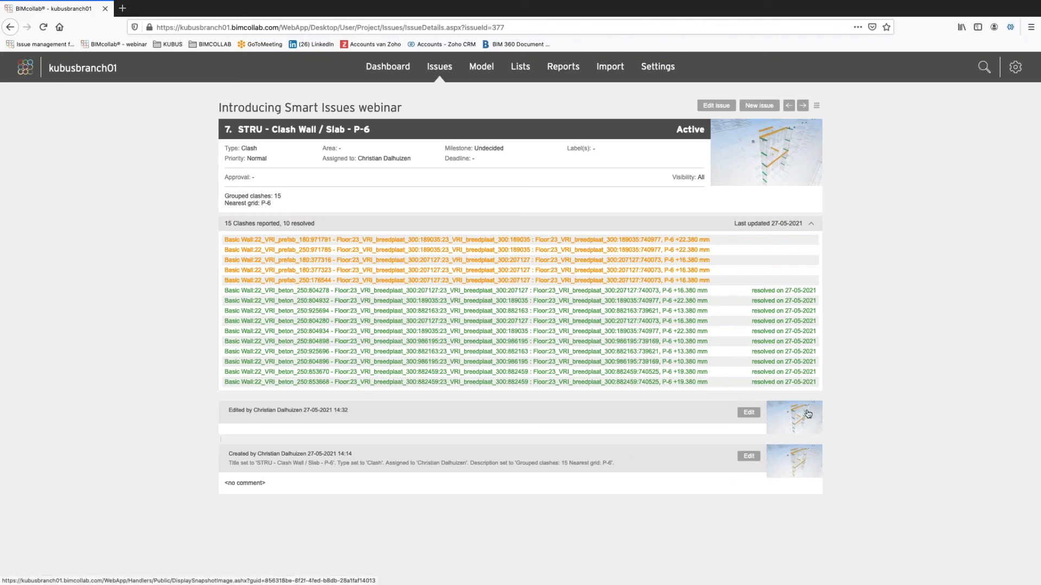
mouse_move(808, 415)
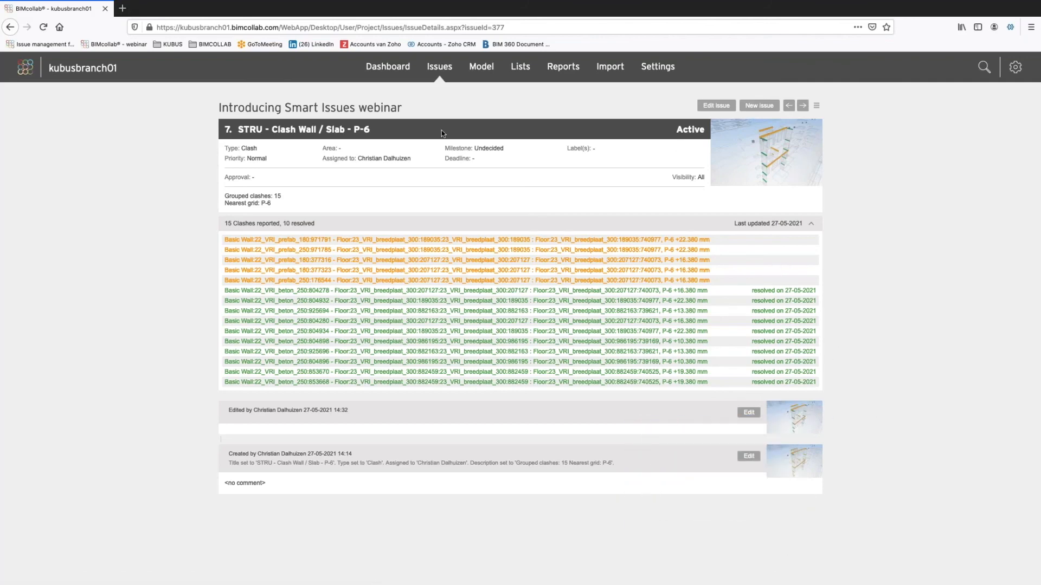
Return to the project's issue overview and switch from Firefox to another open application.
left_click(442, 73)
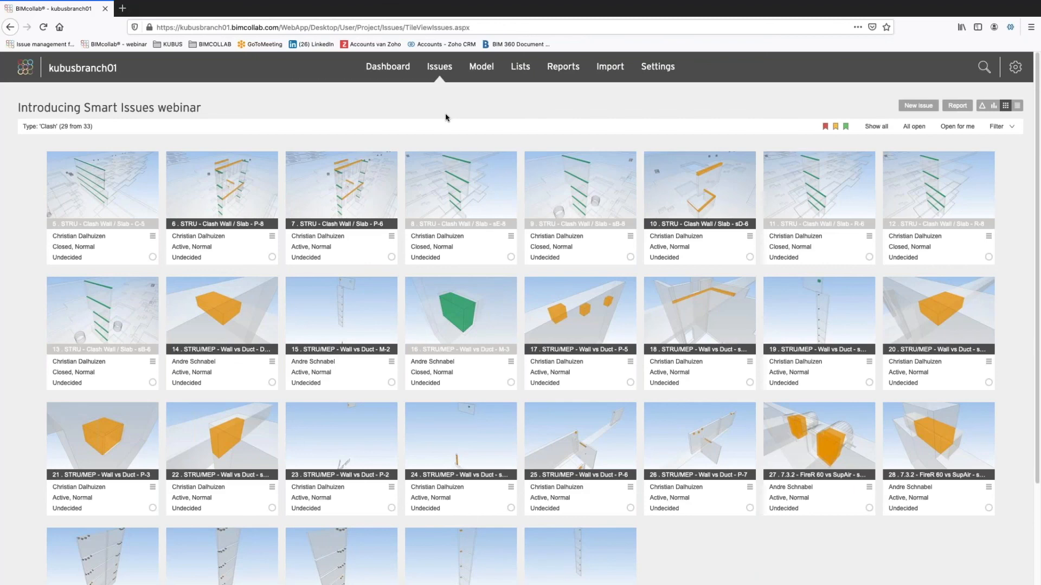
key("super+Tab")
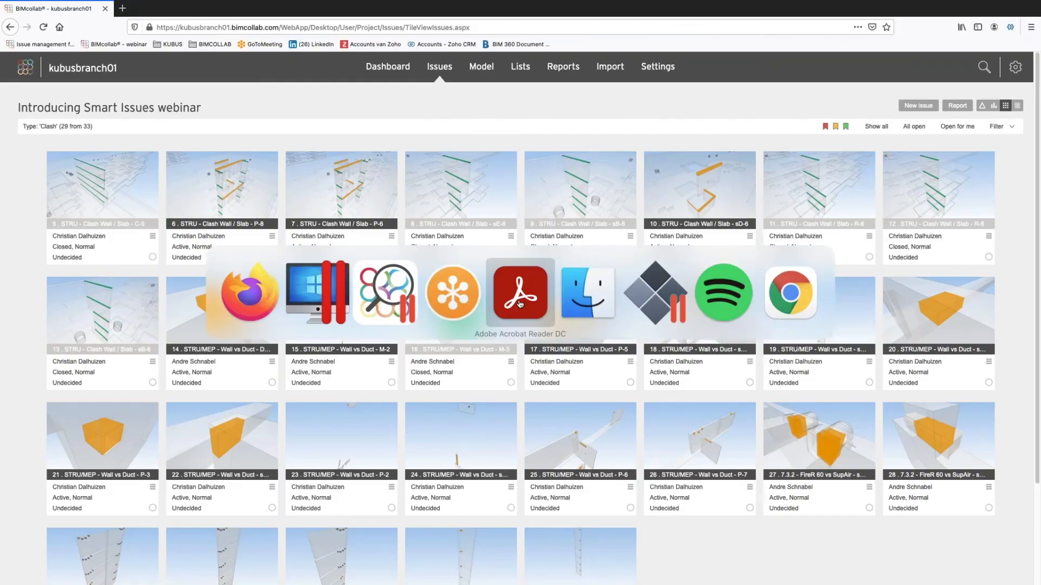